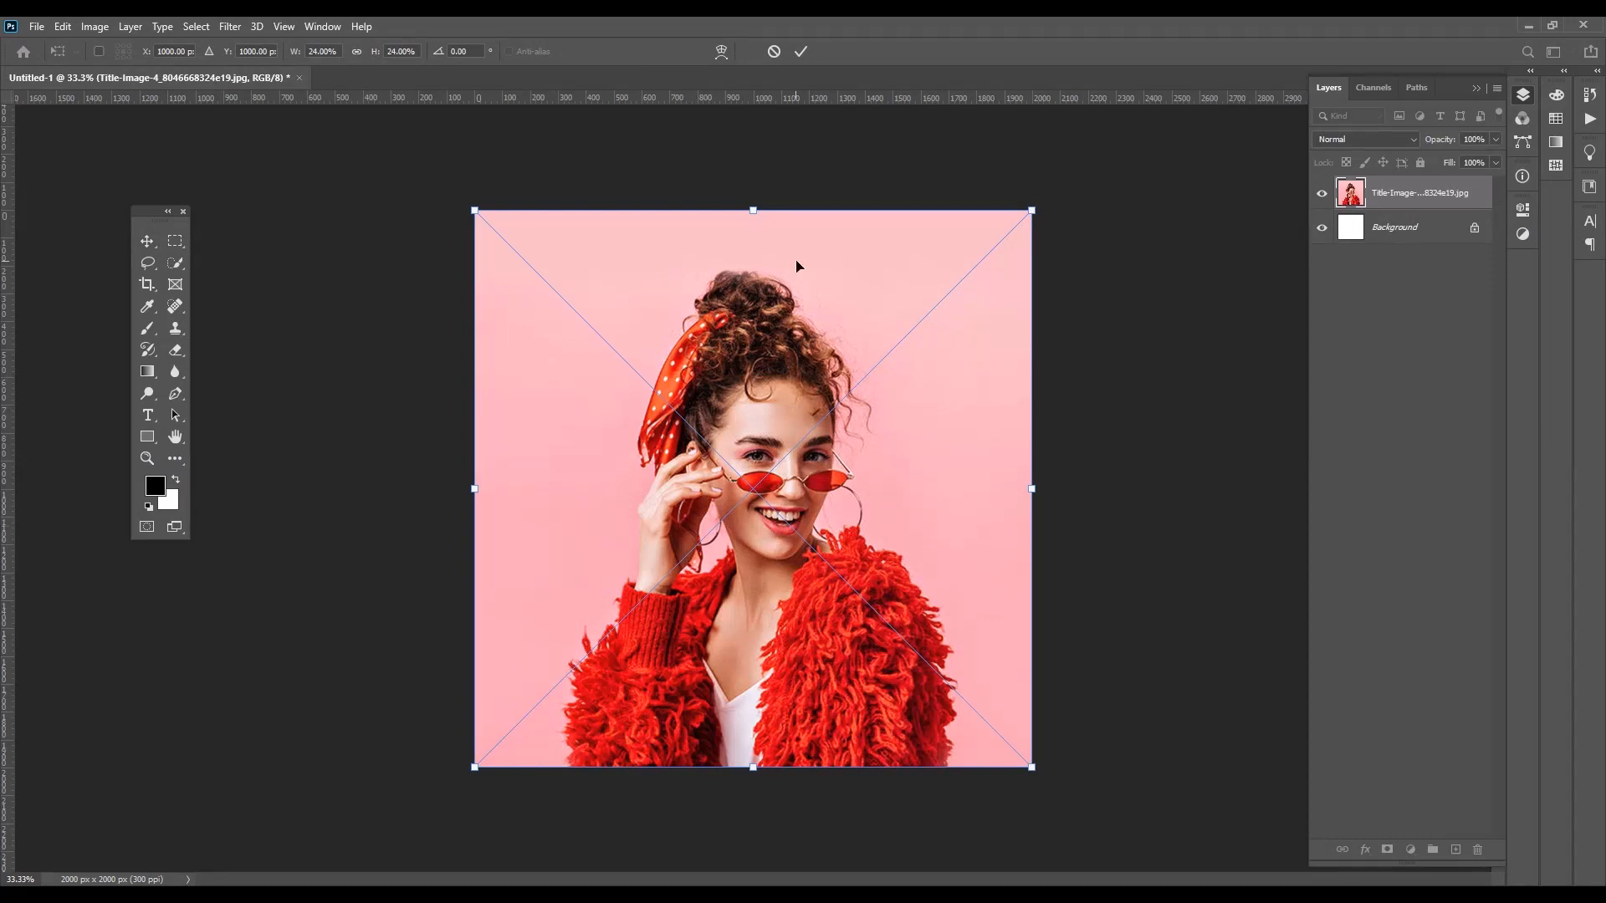
Commit the placed photo and draw a white rectangle about 1072 × 1231 px over the woman's head and upper body
click(799, 52)
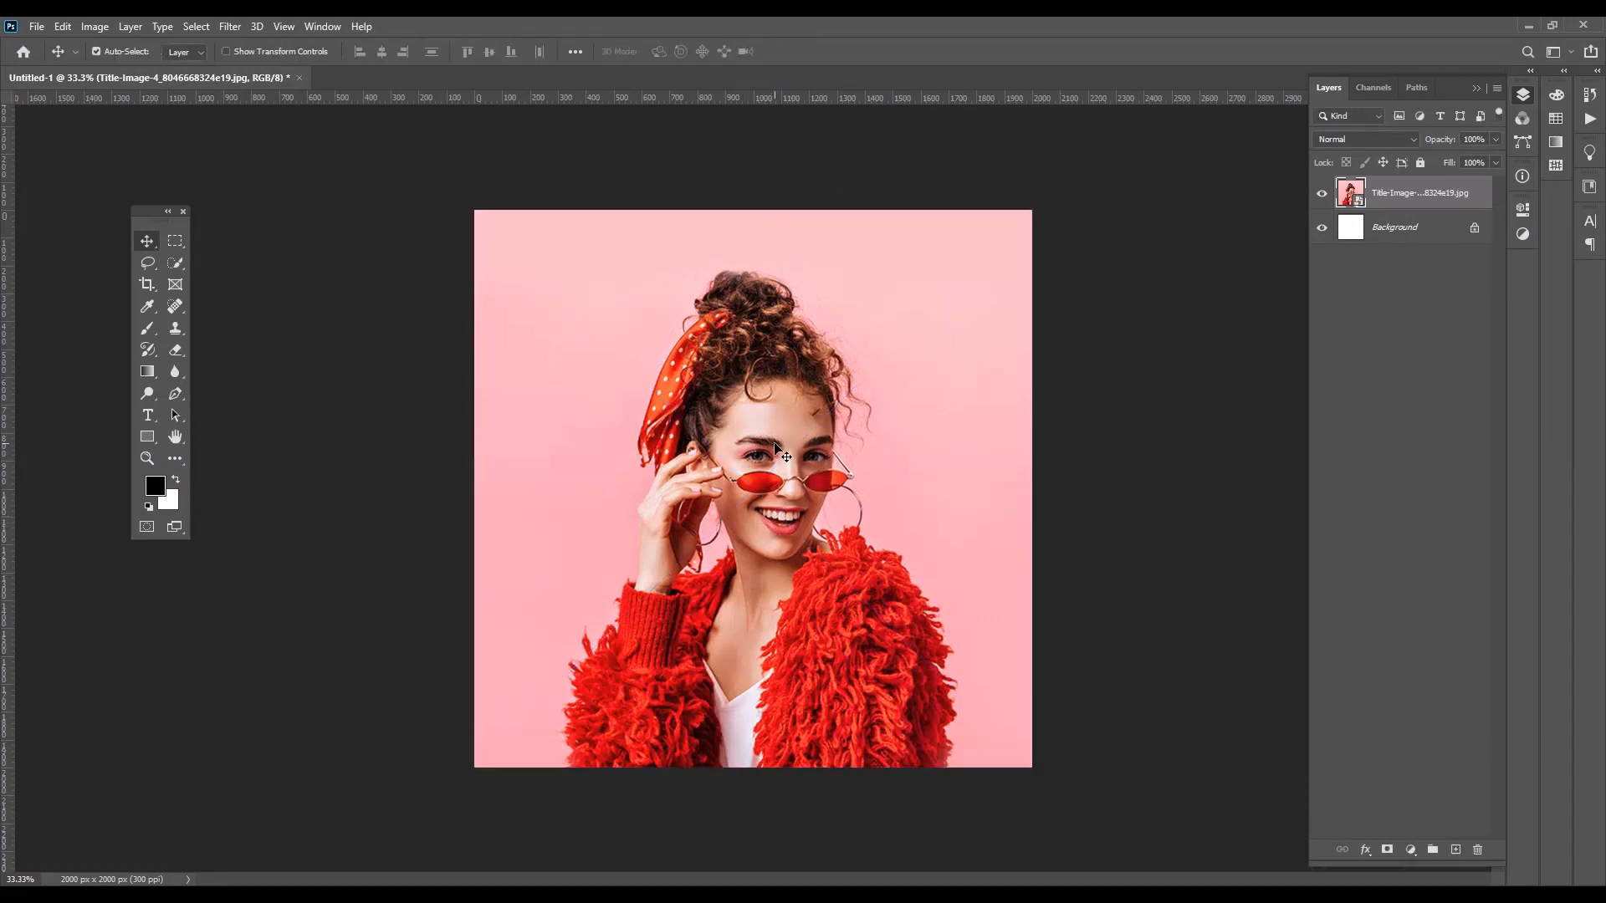
click(147, 443)
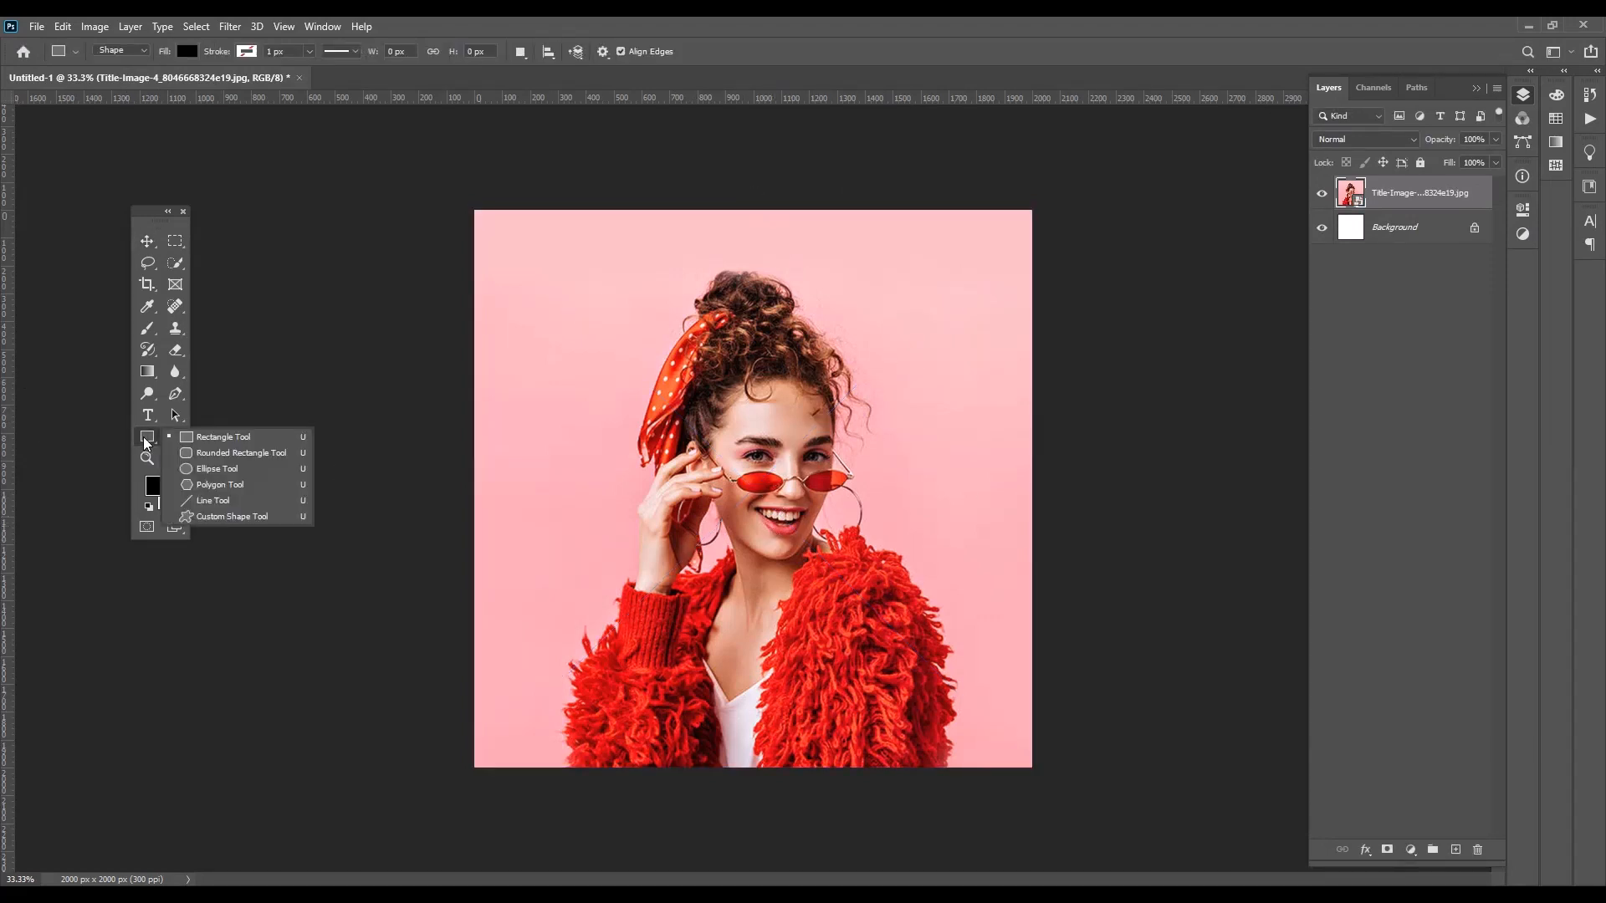
click(206, 443)
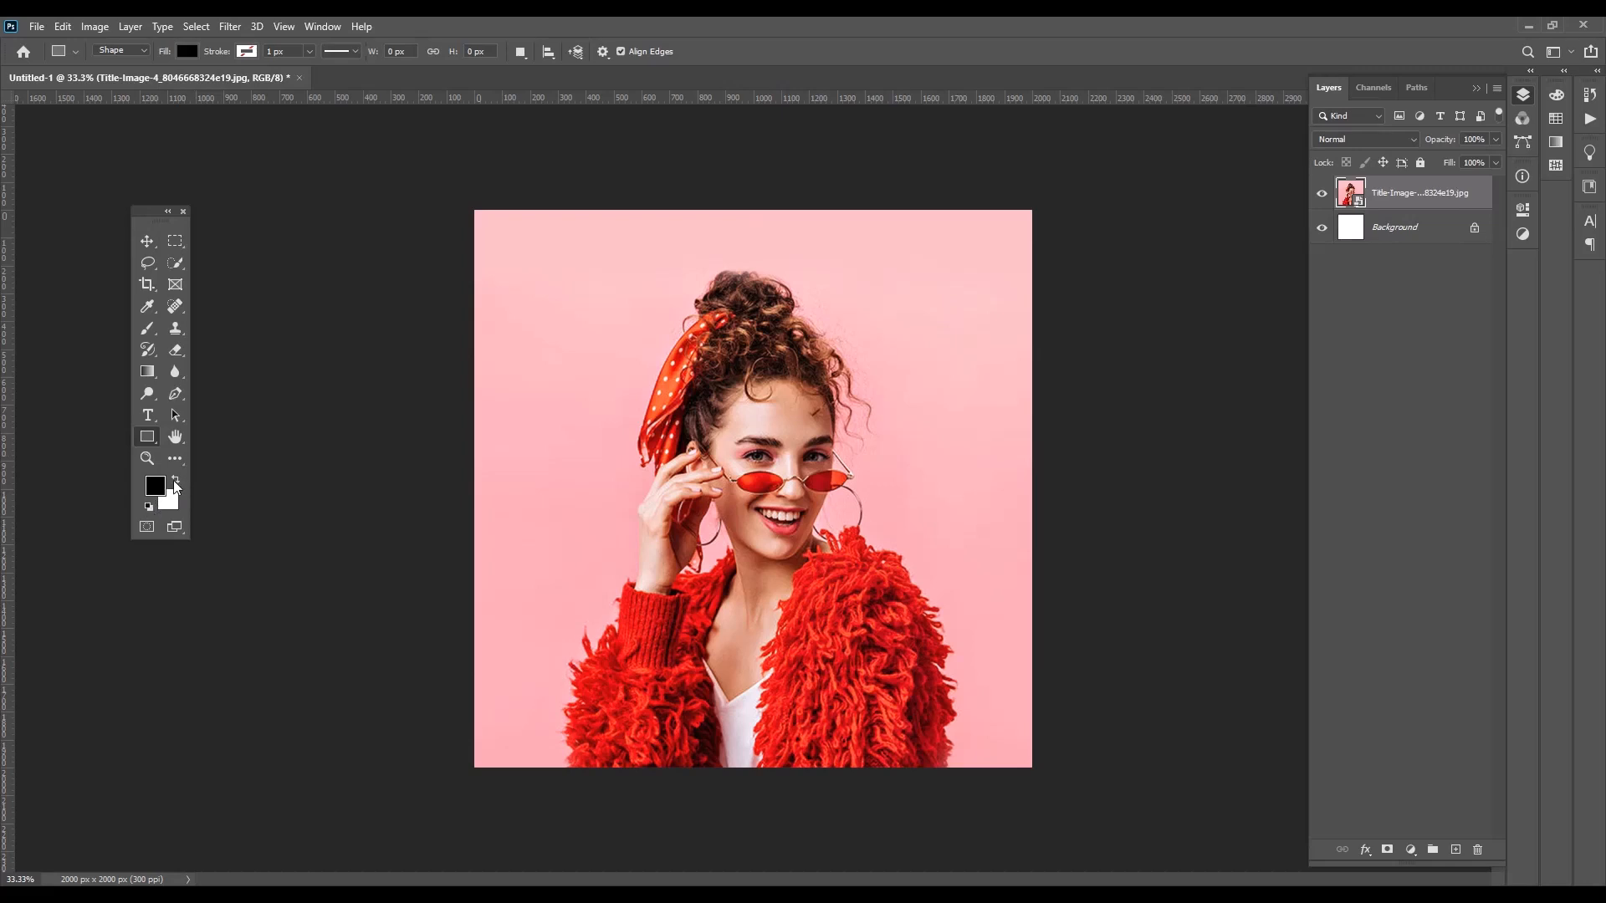
click(176, 481)
drag(606, 304, 904, 648)
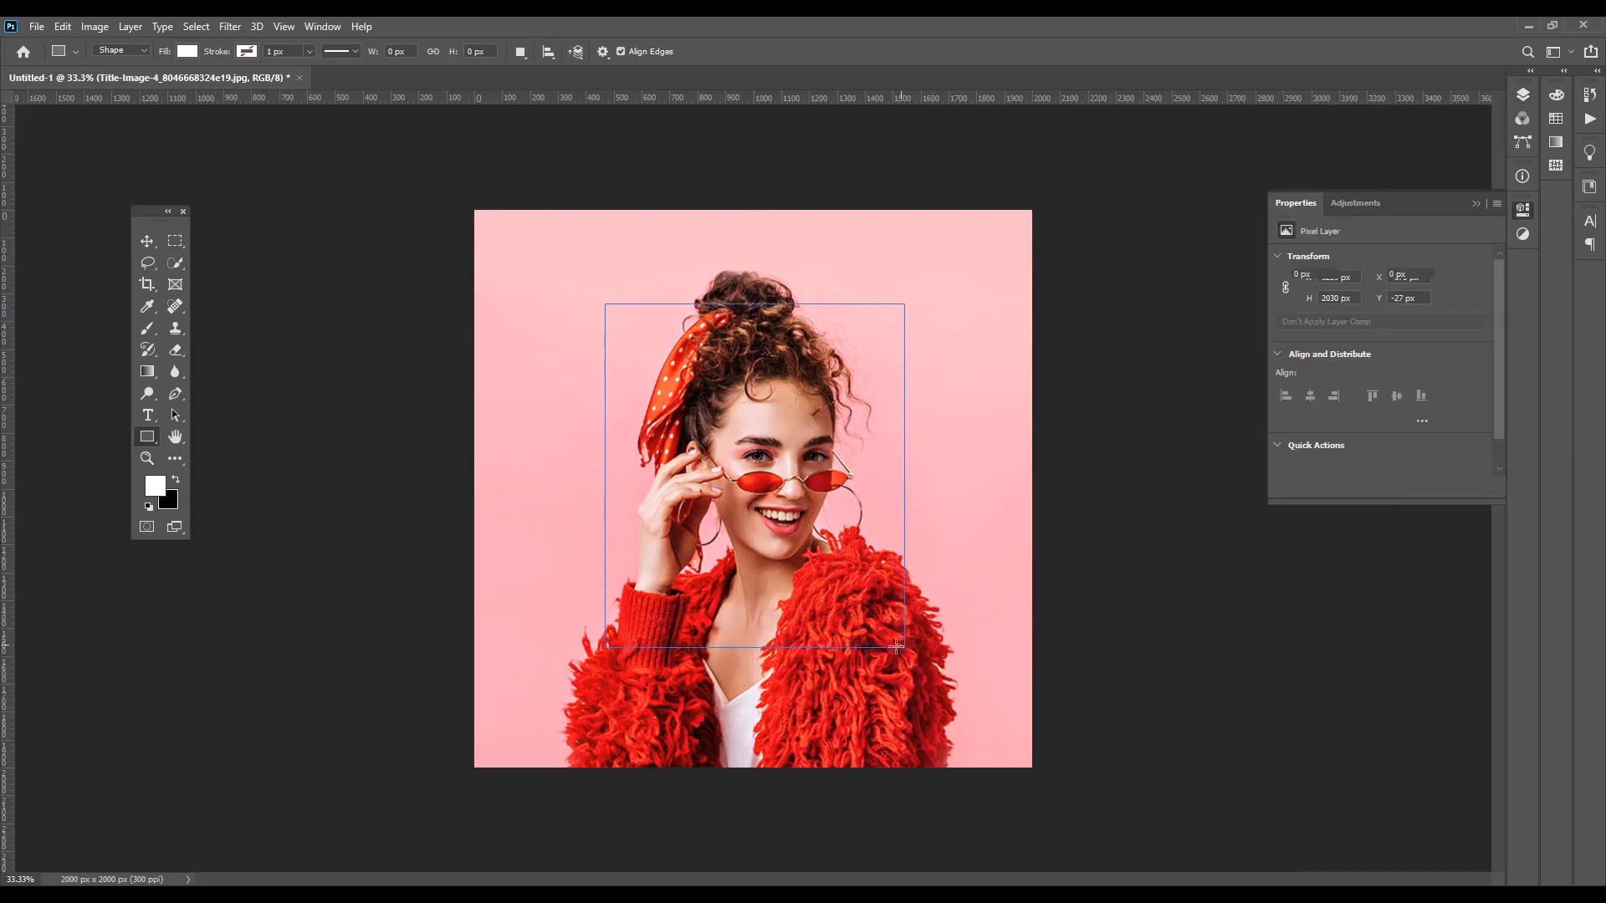
click(144, 242)
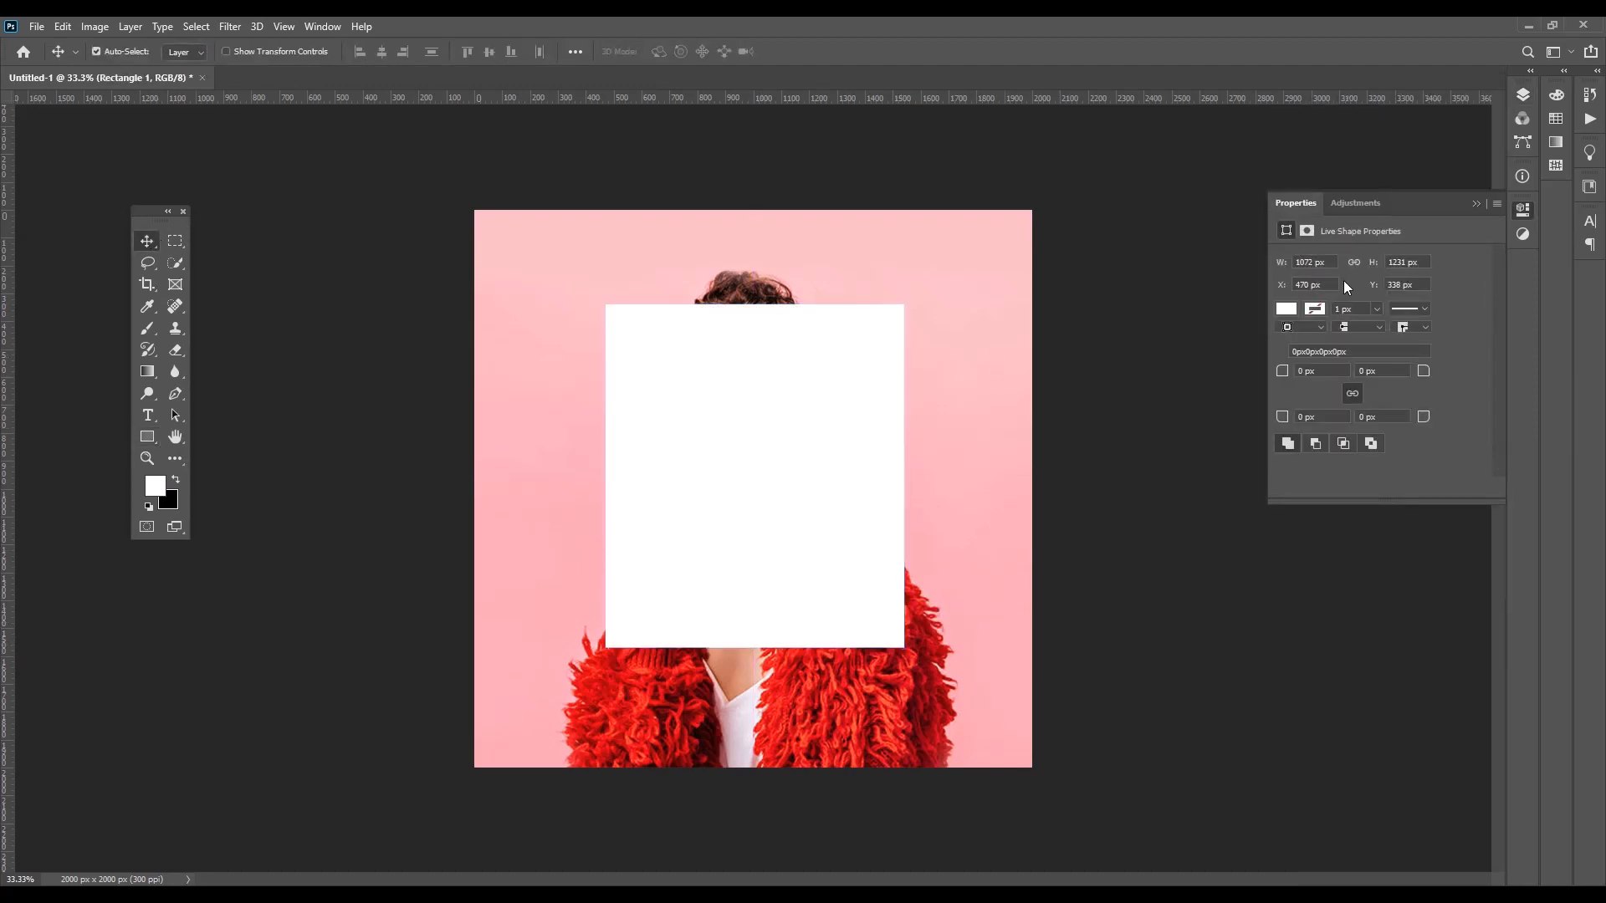
Duplicate the white rectangle's layer
click(1522, 209)
click(1523, 94)
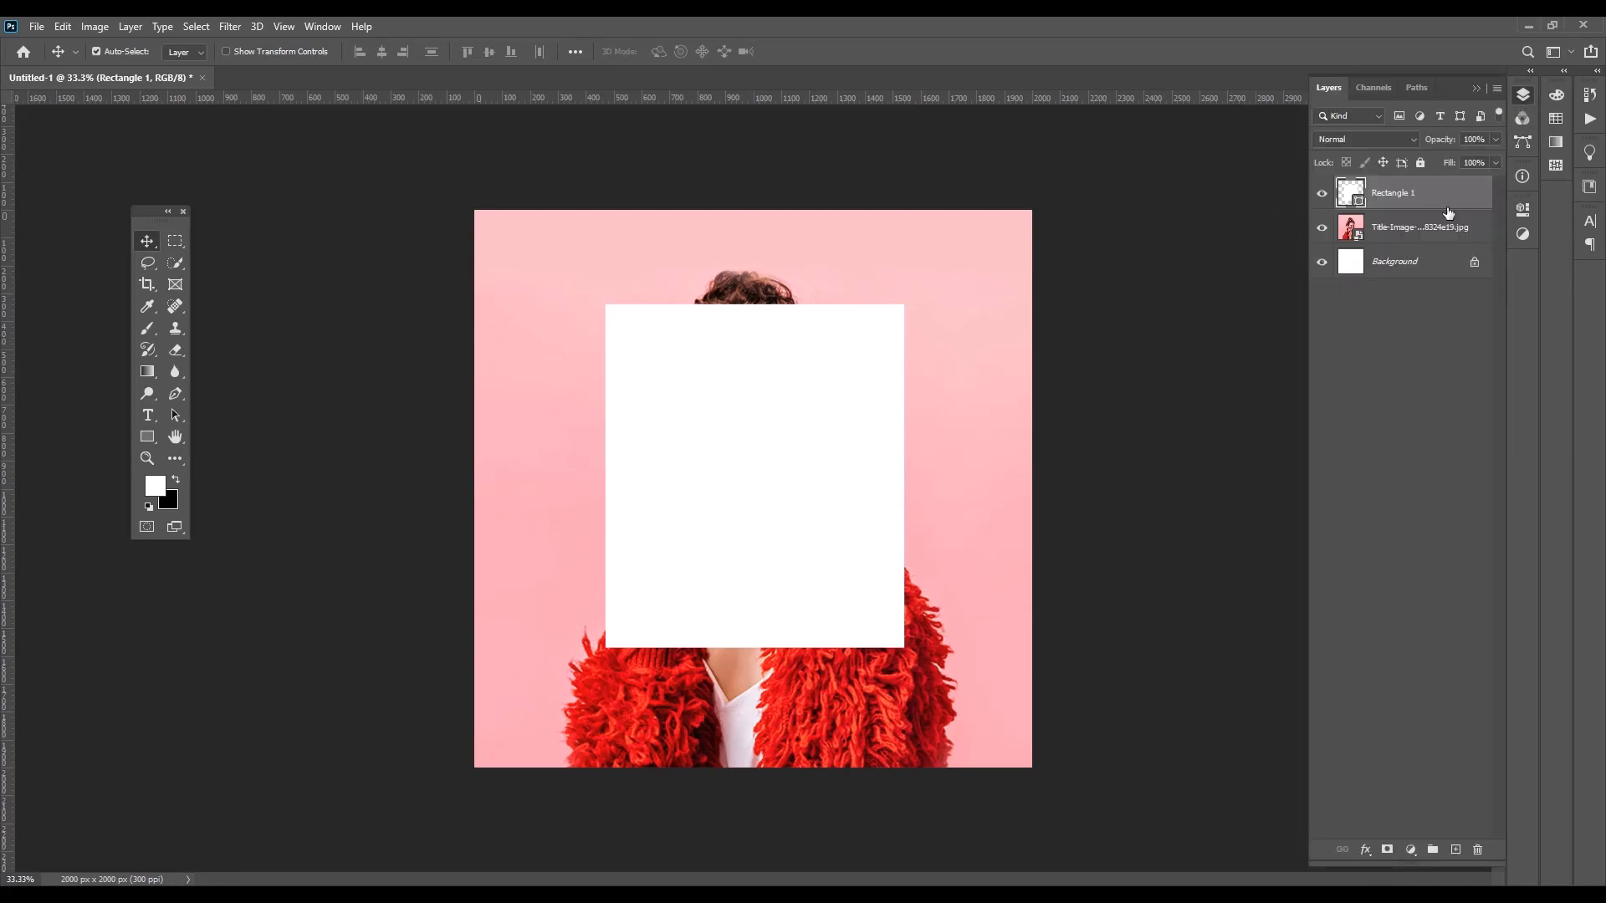
right_click(1419, 195)
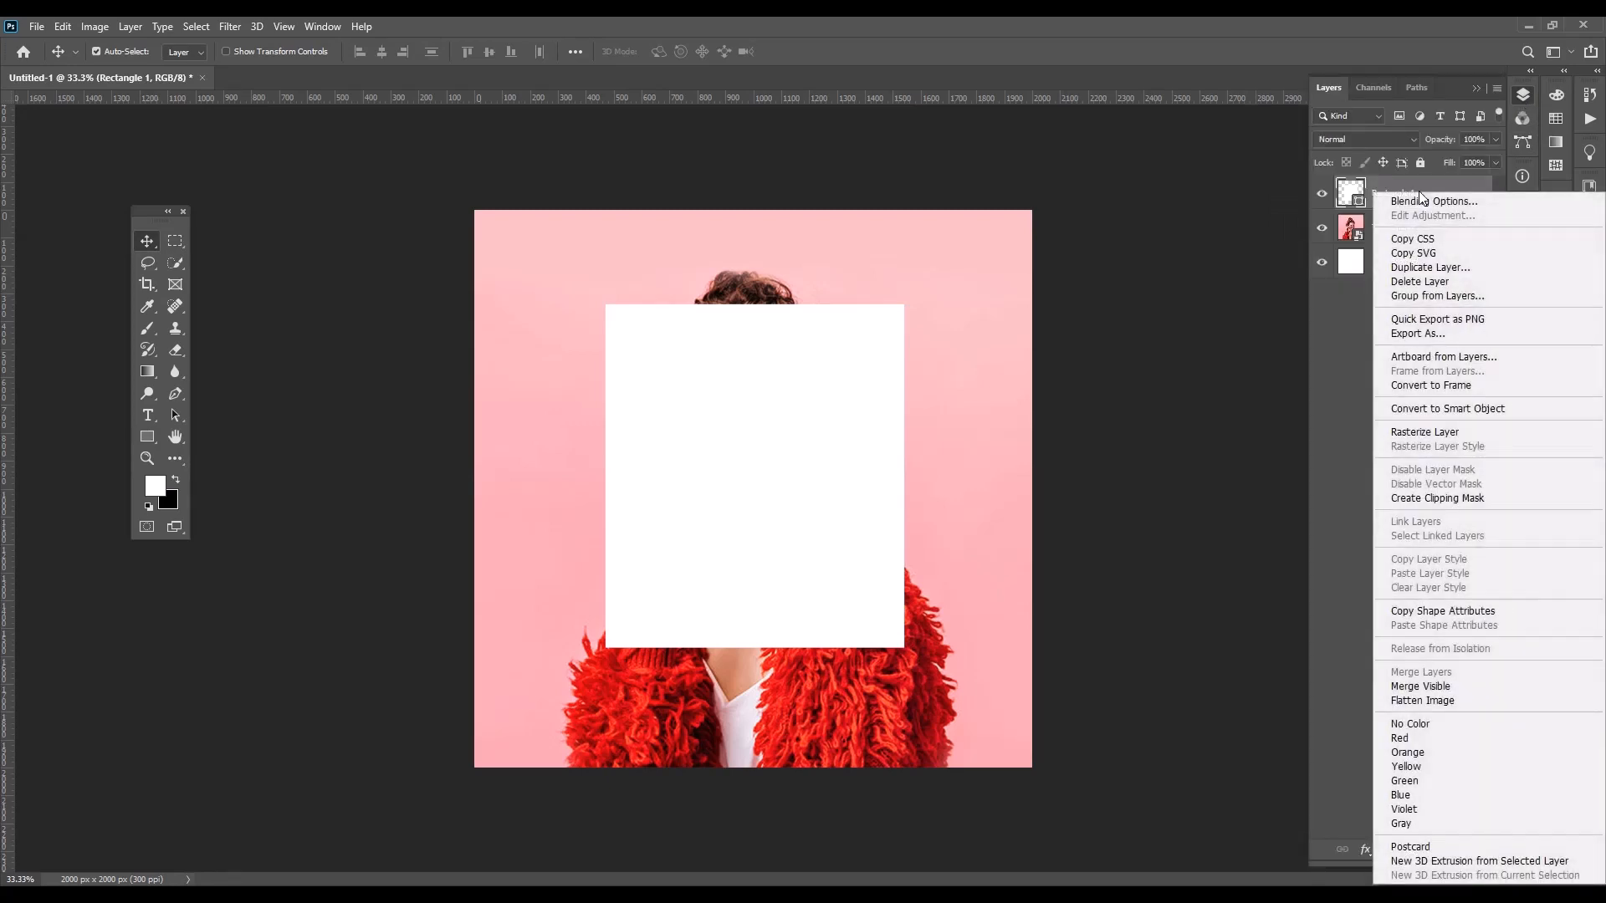
click(1442, 267)
click(940, 256)
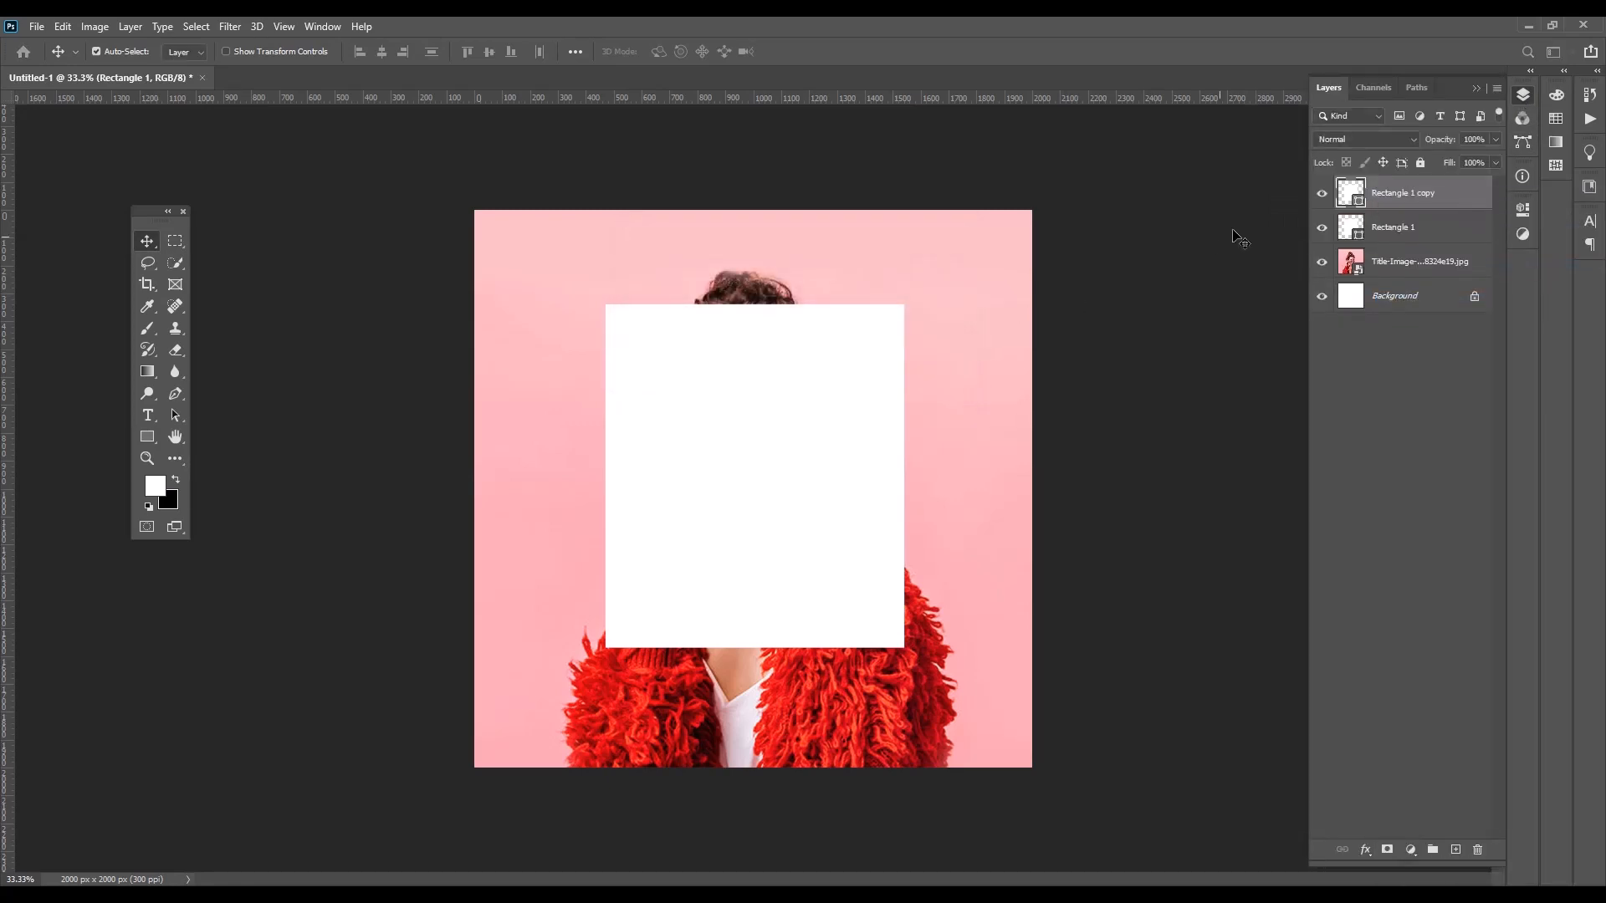
Fill the duplicated rectangle with black
click(1389, 228)
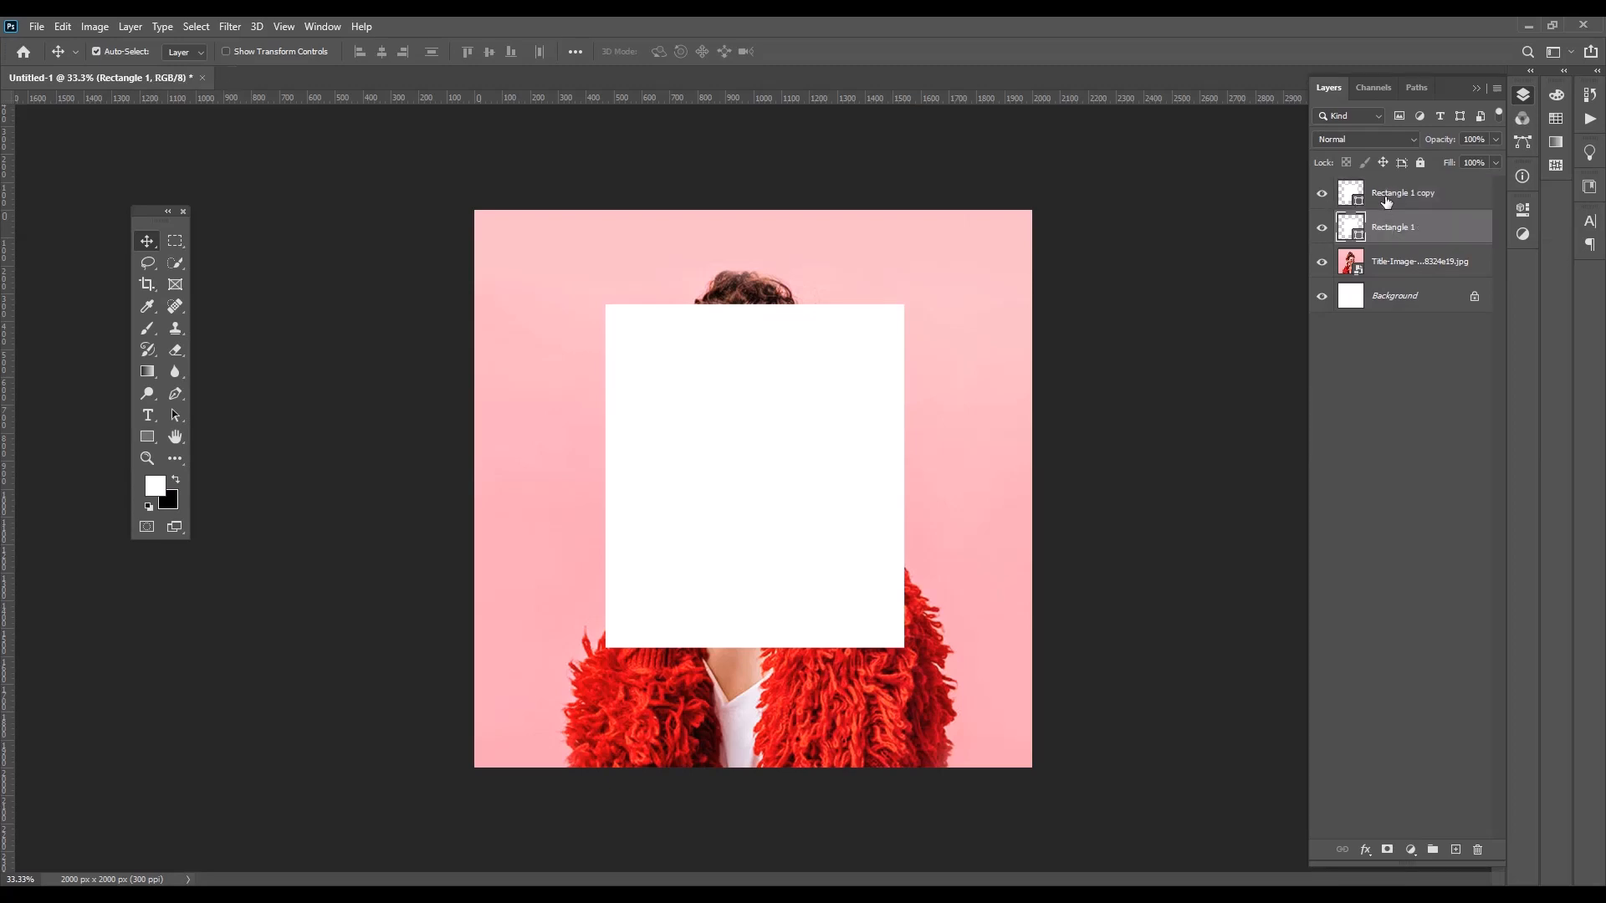
click(1387, 199)
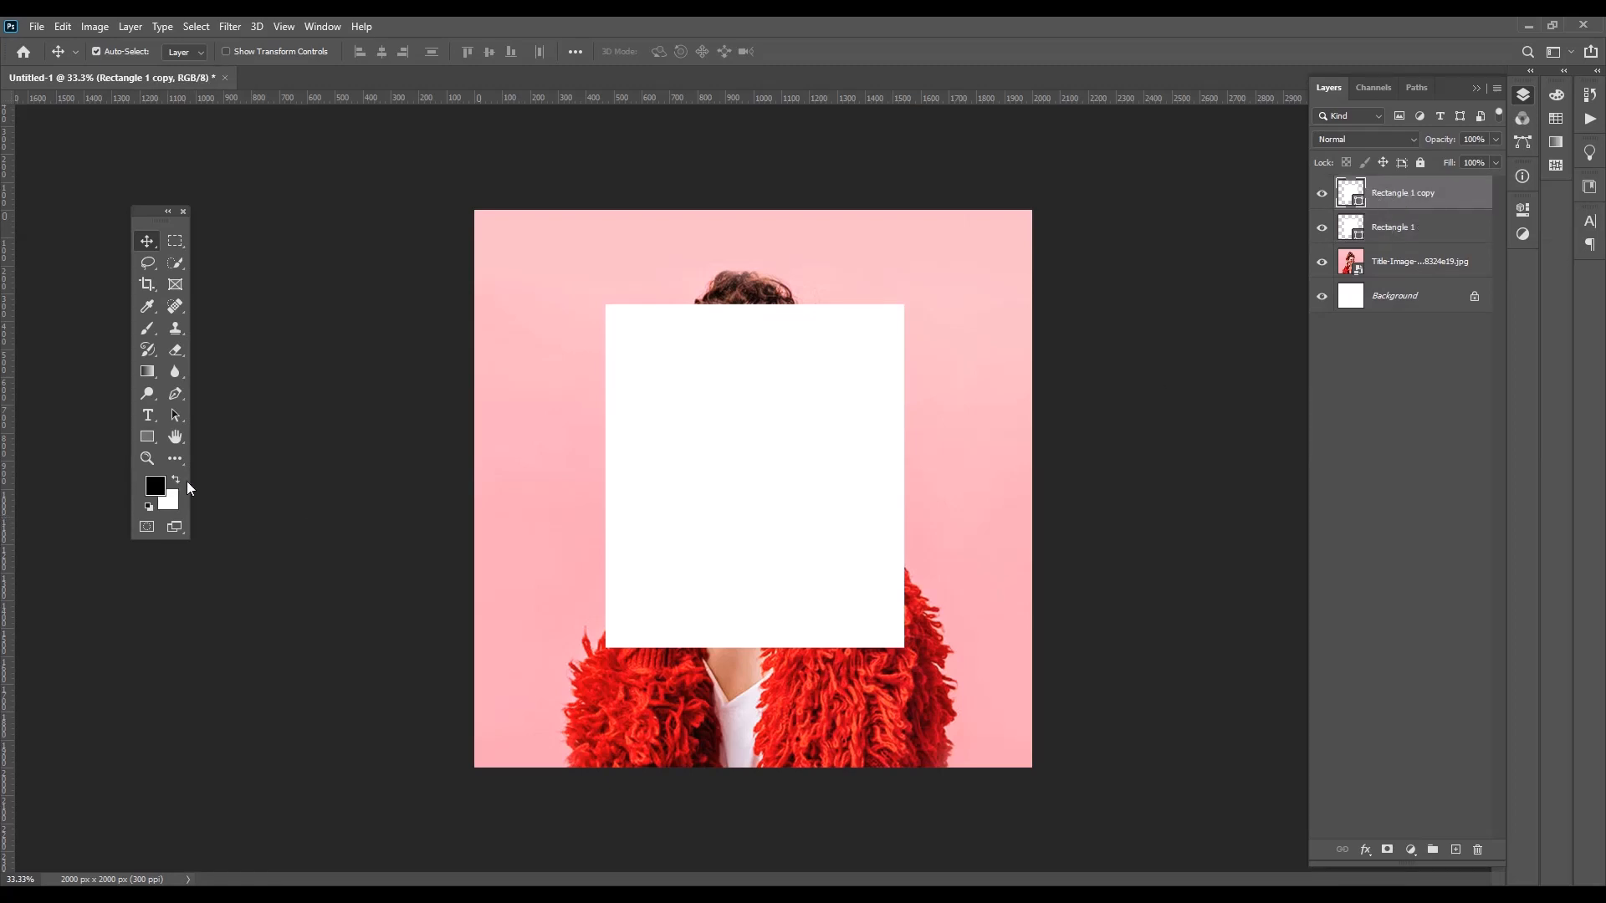
key(alt+BackSpace)
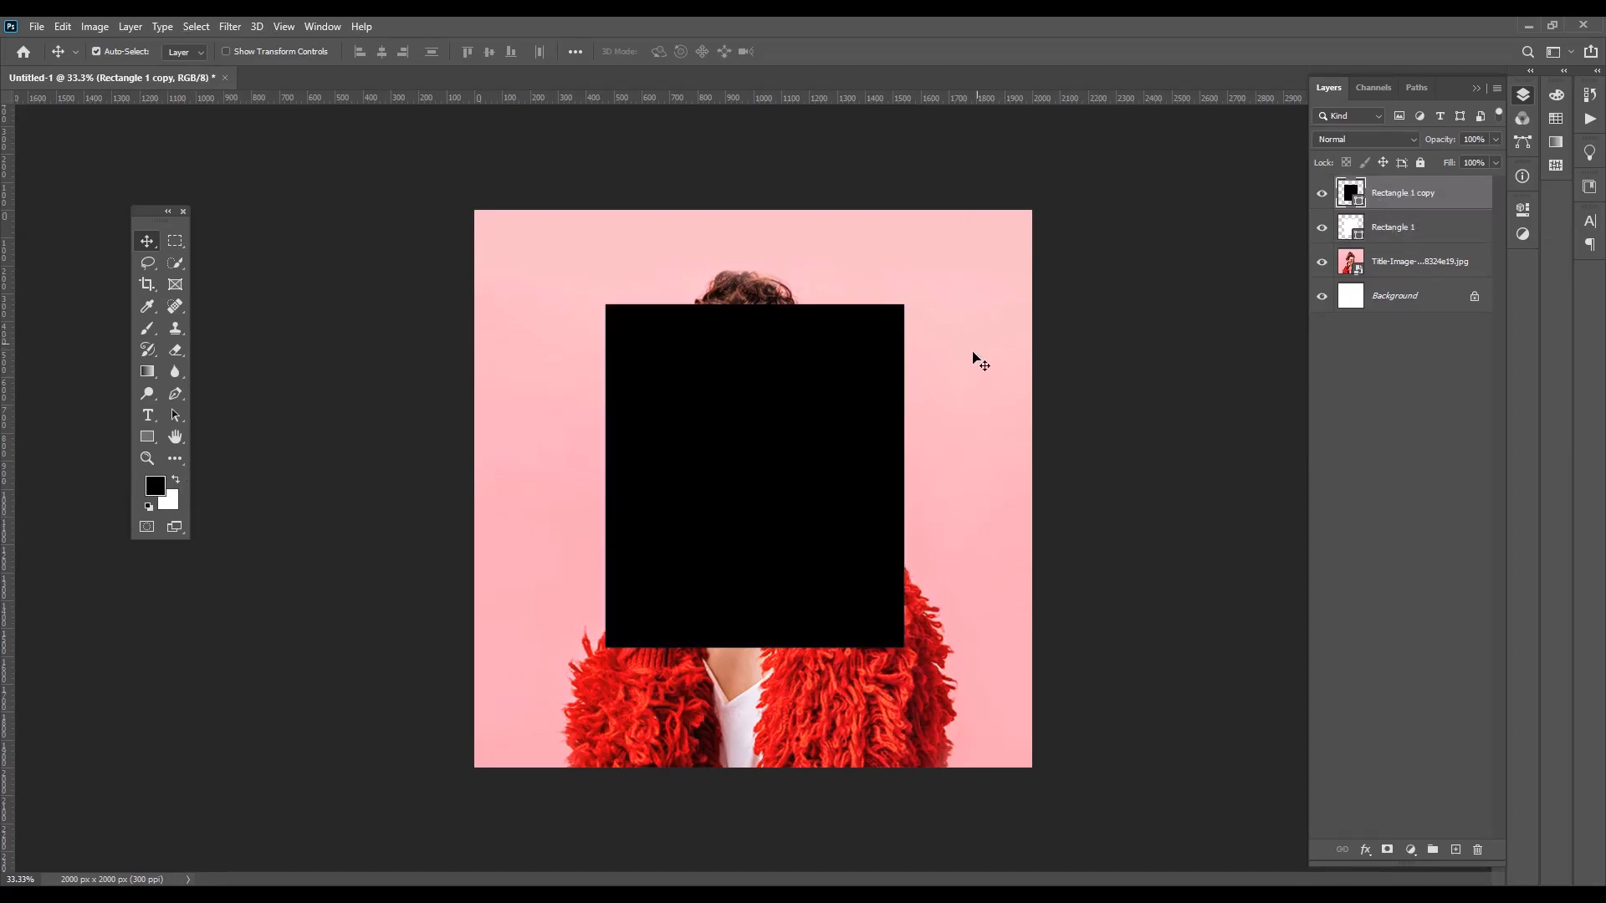
Enlarge the white rectangle behind the black one into a polaroid-style border, thin on the top and sides and thicker at its lower edge
click(1375, 227)
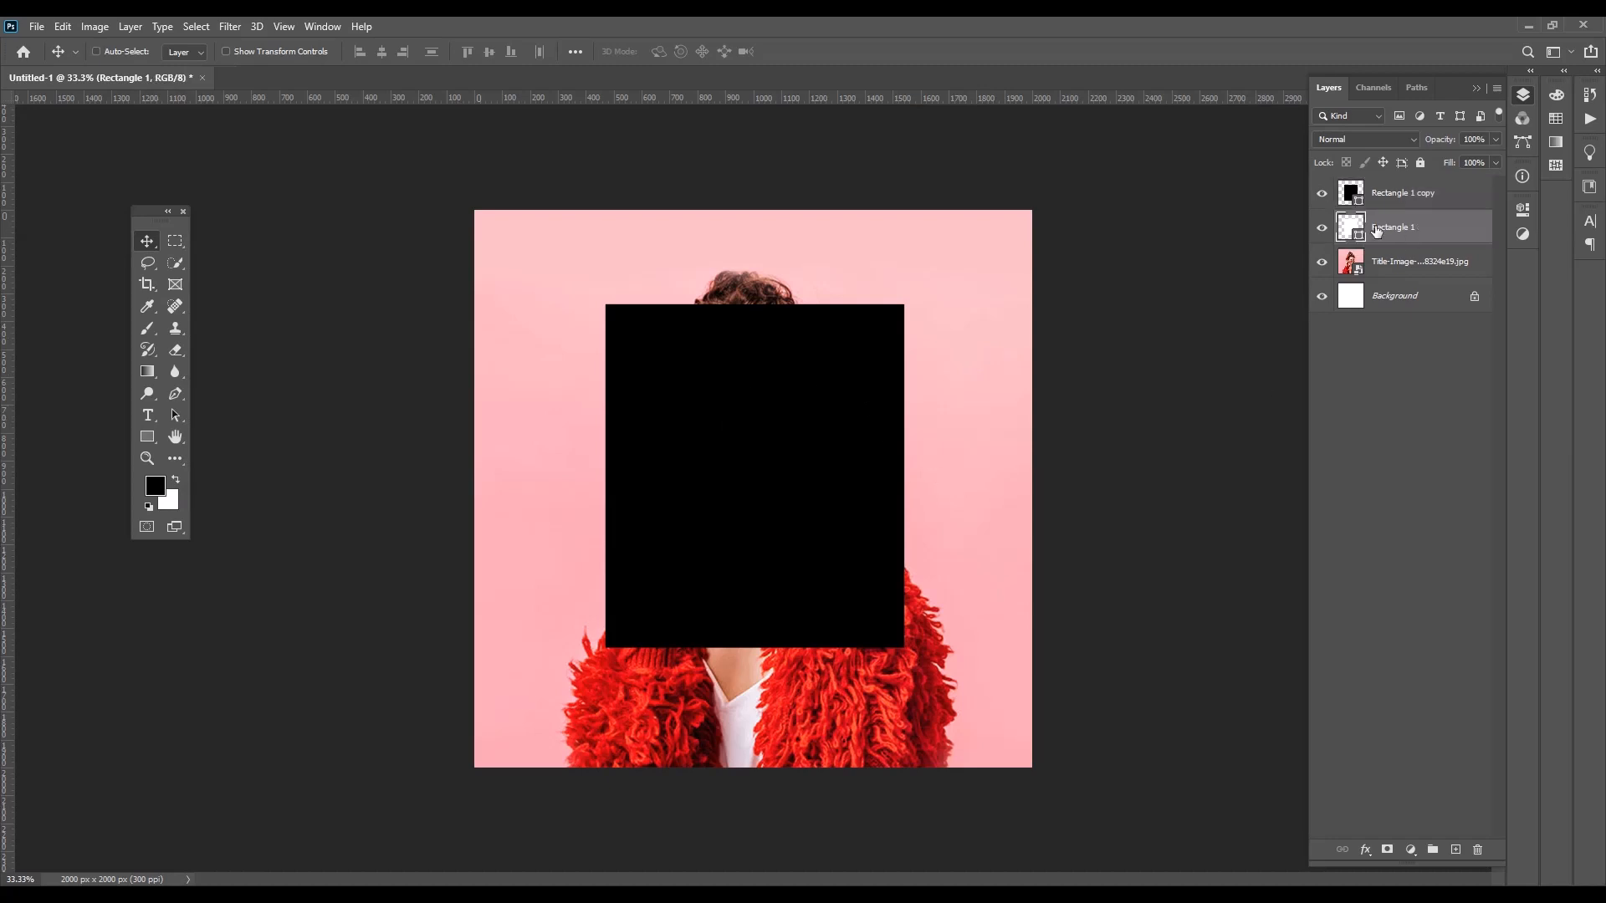
key(ctrl+t)
drag(754, 305, 754, 296)
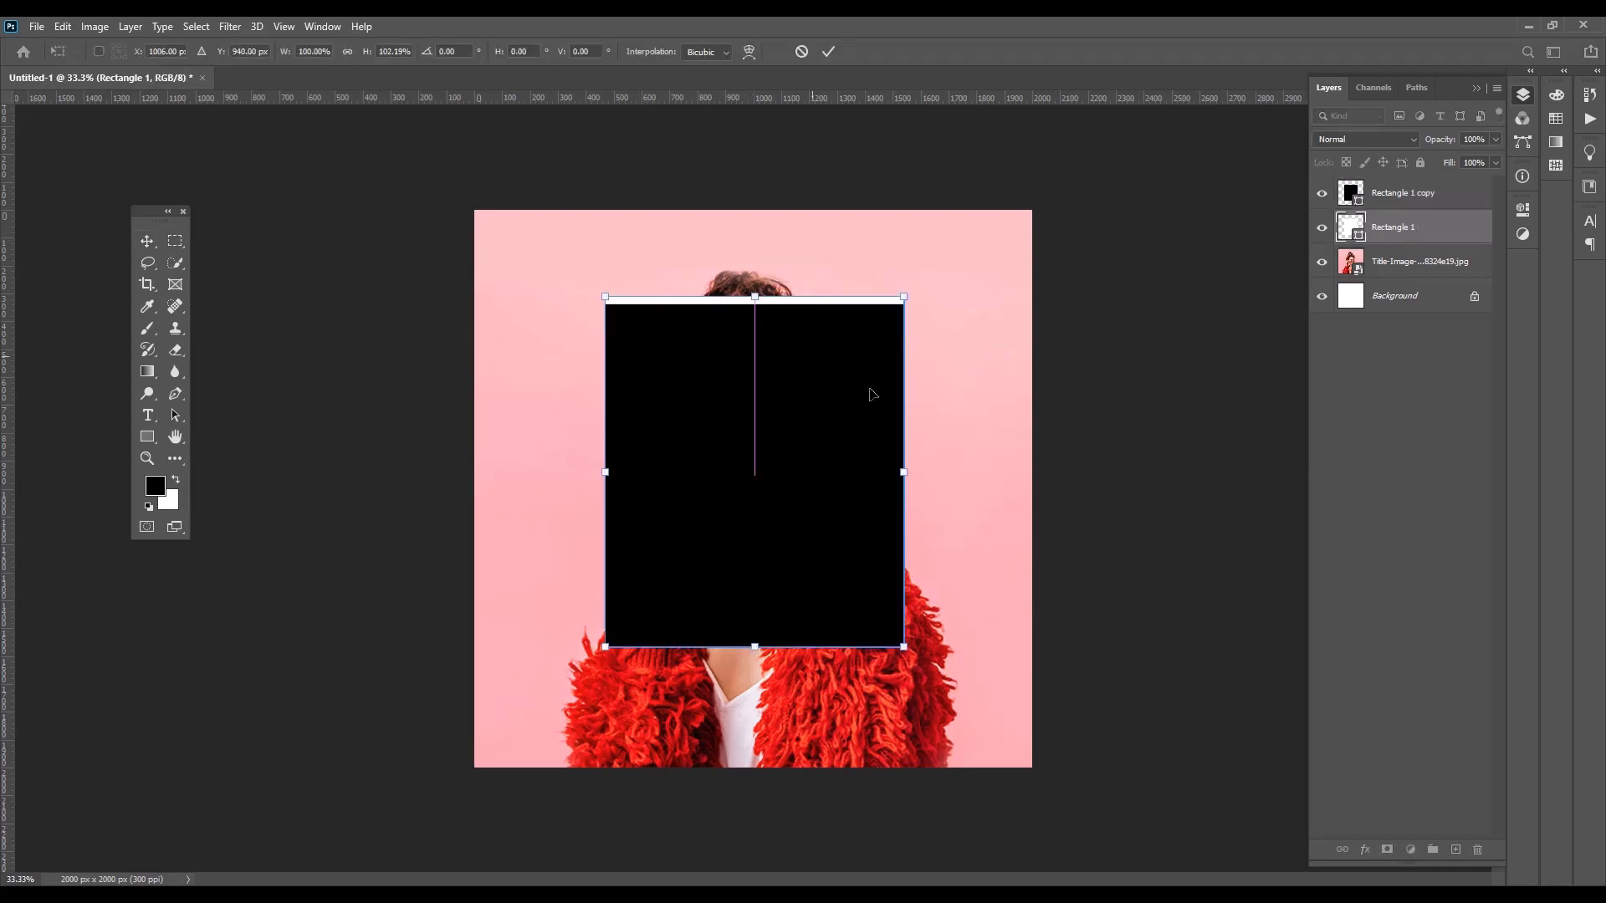
drag(904, 473, 914, 474)
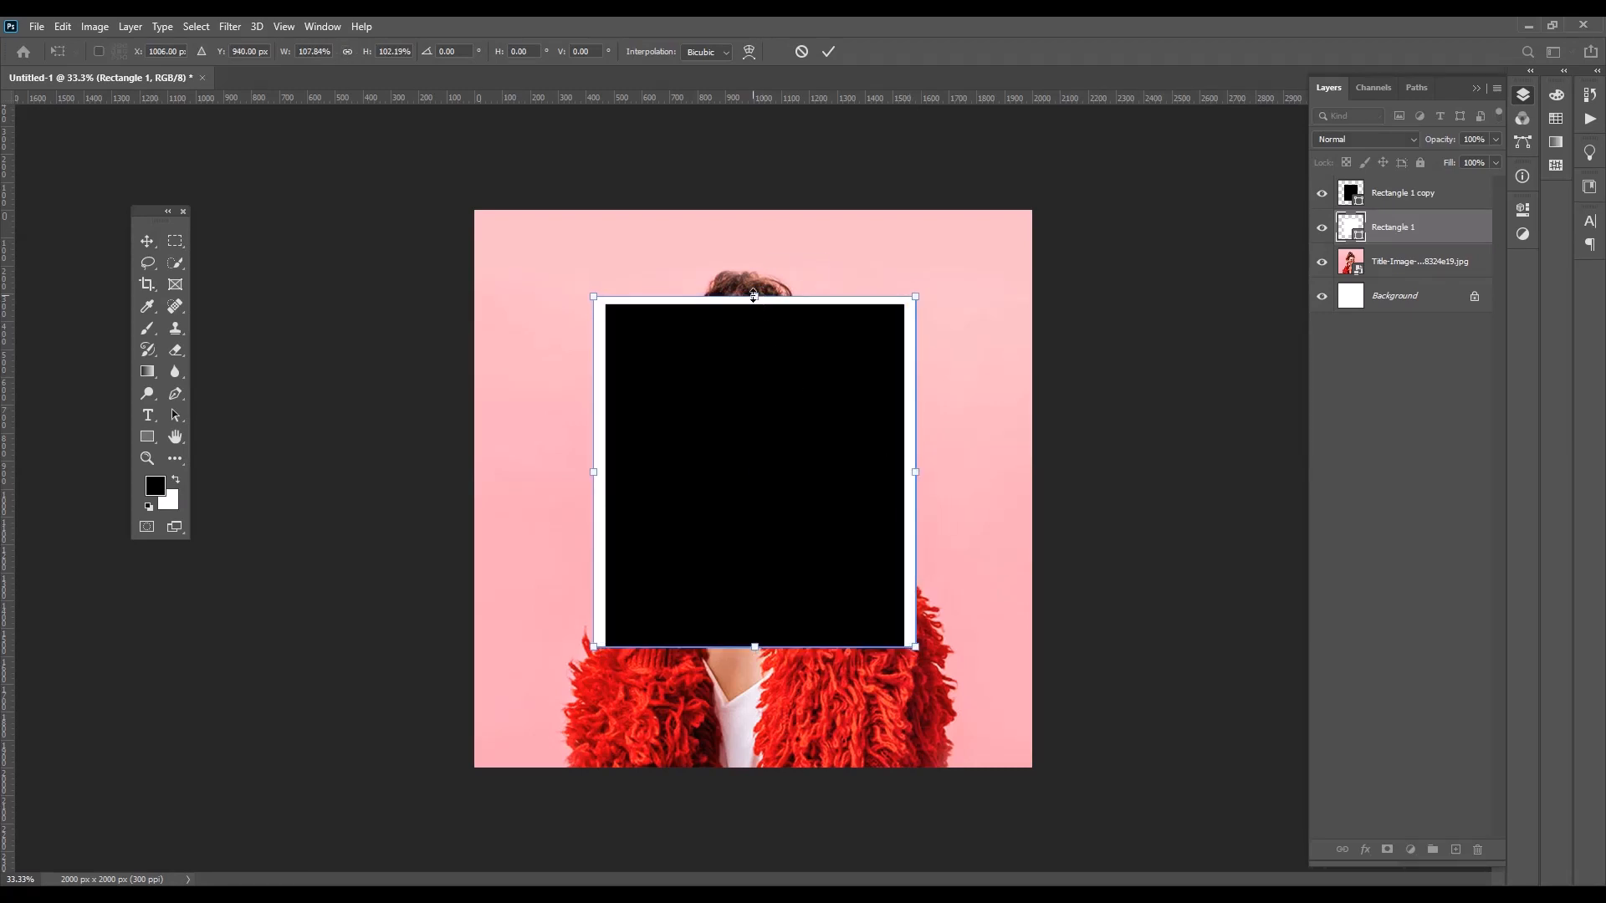
drag(754, 296, 753, 293)
drag(755, 650, 759, 705)
click(830, 50)
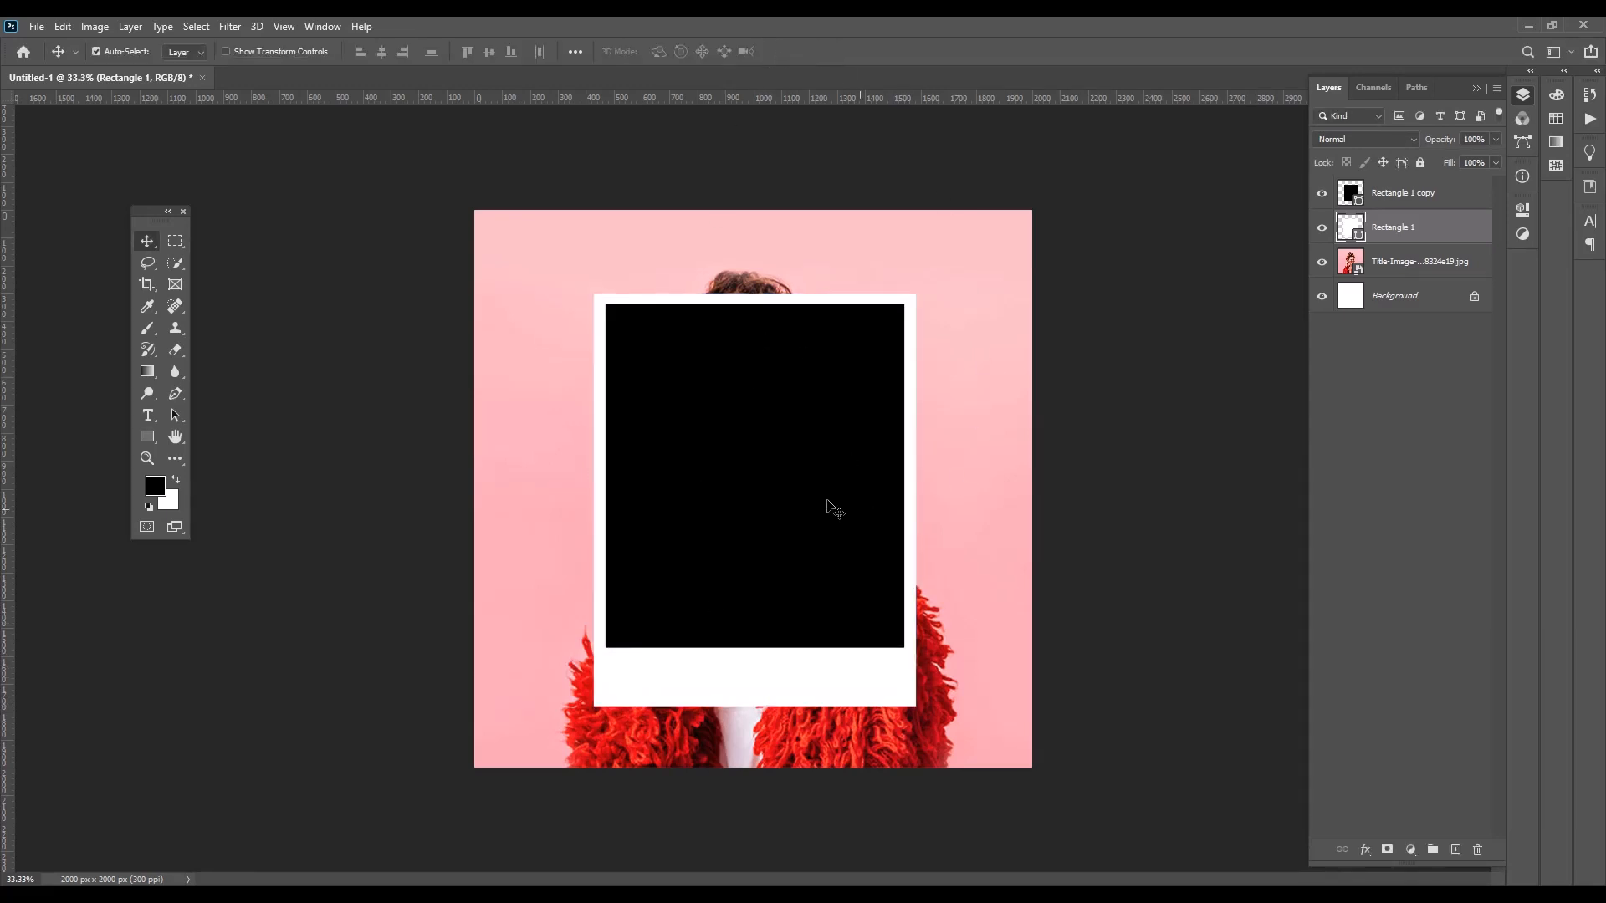
Load the black rectangle's outline as a selection and try to delete that area from the white rectangle's layer
click(1382, 197)
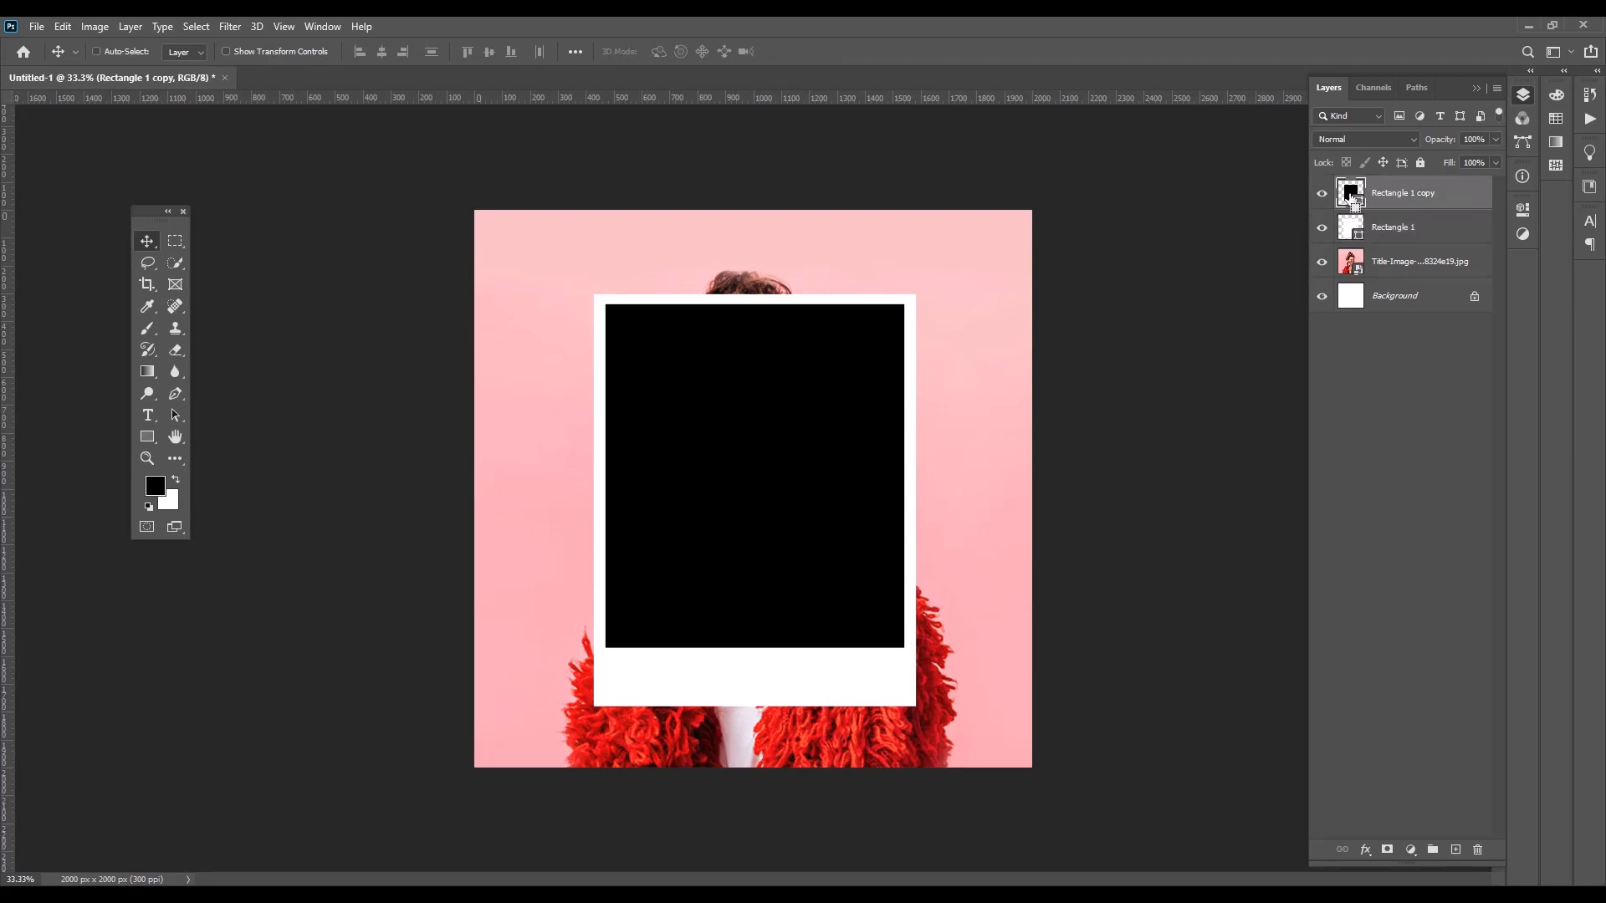
ctrl+click(1350, 193)
click(1388, 228)
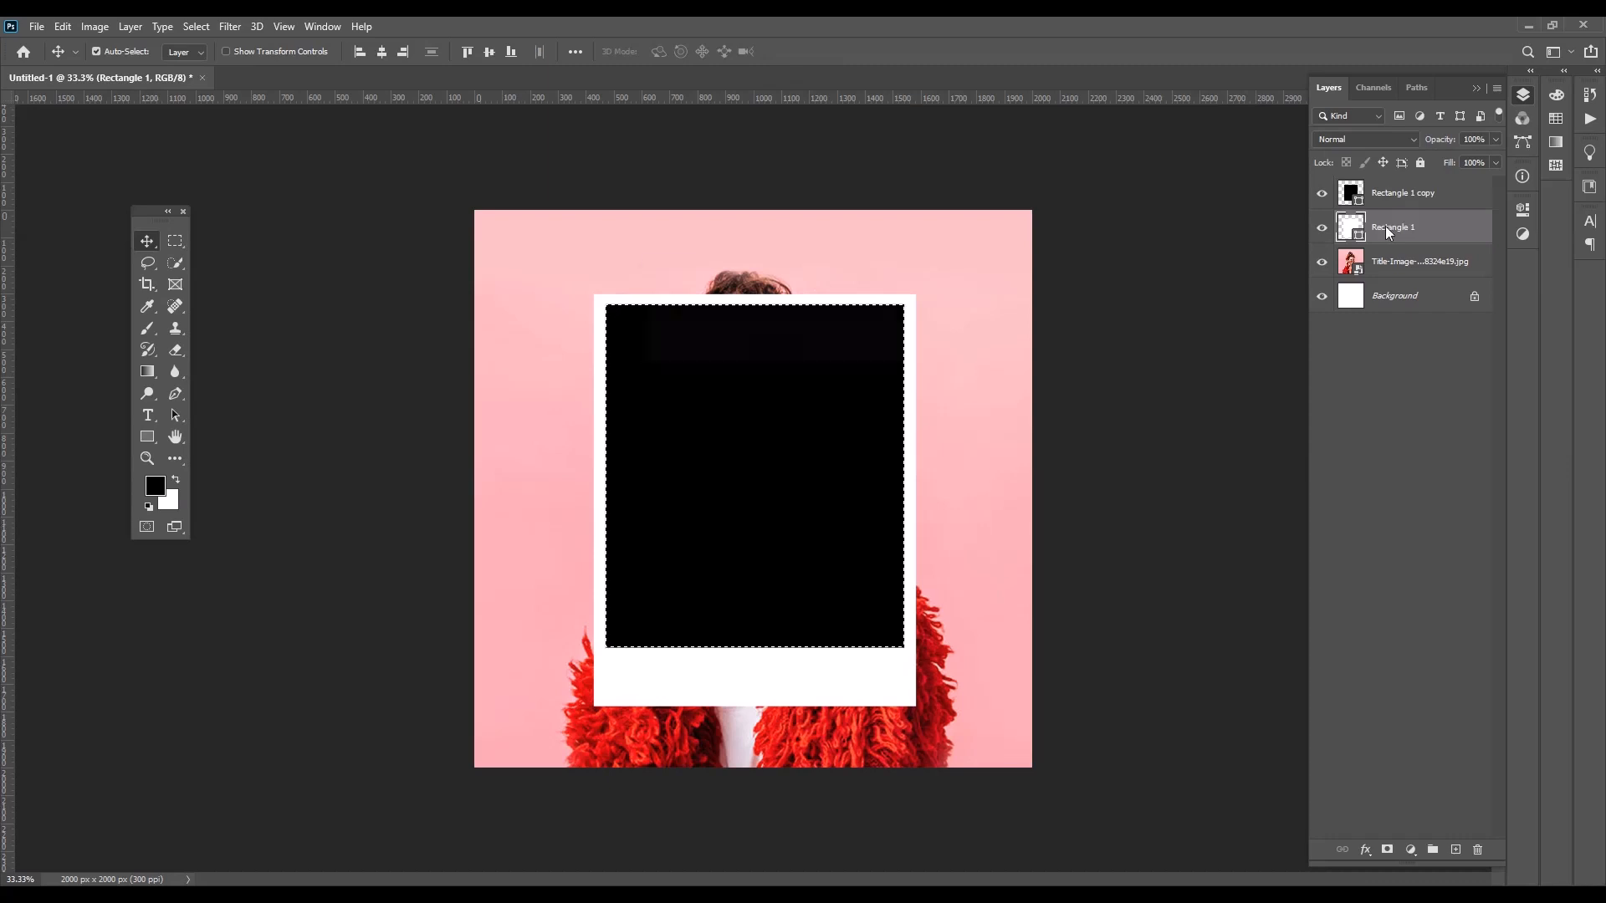
key(Delete)
click(781, 346)
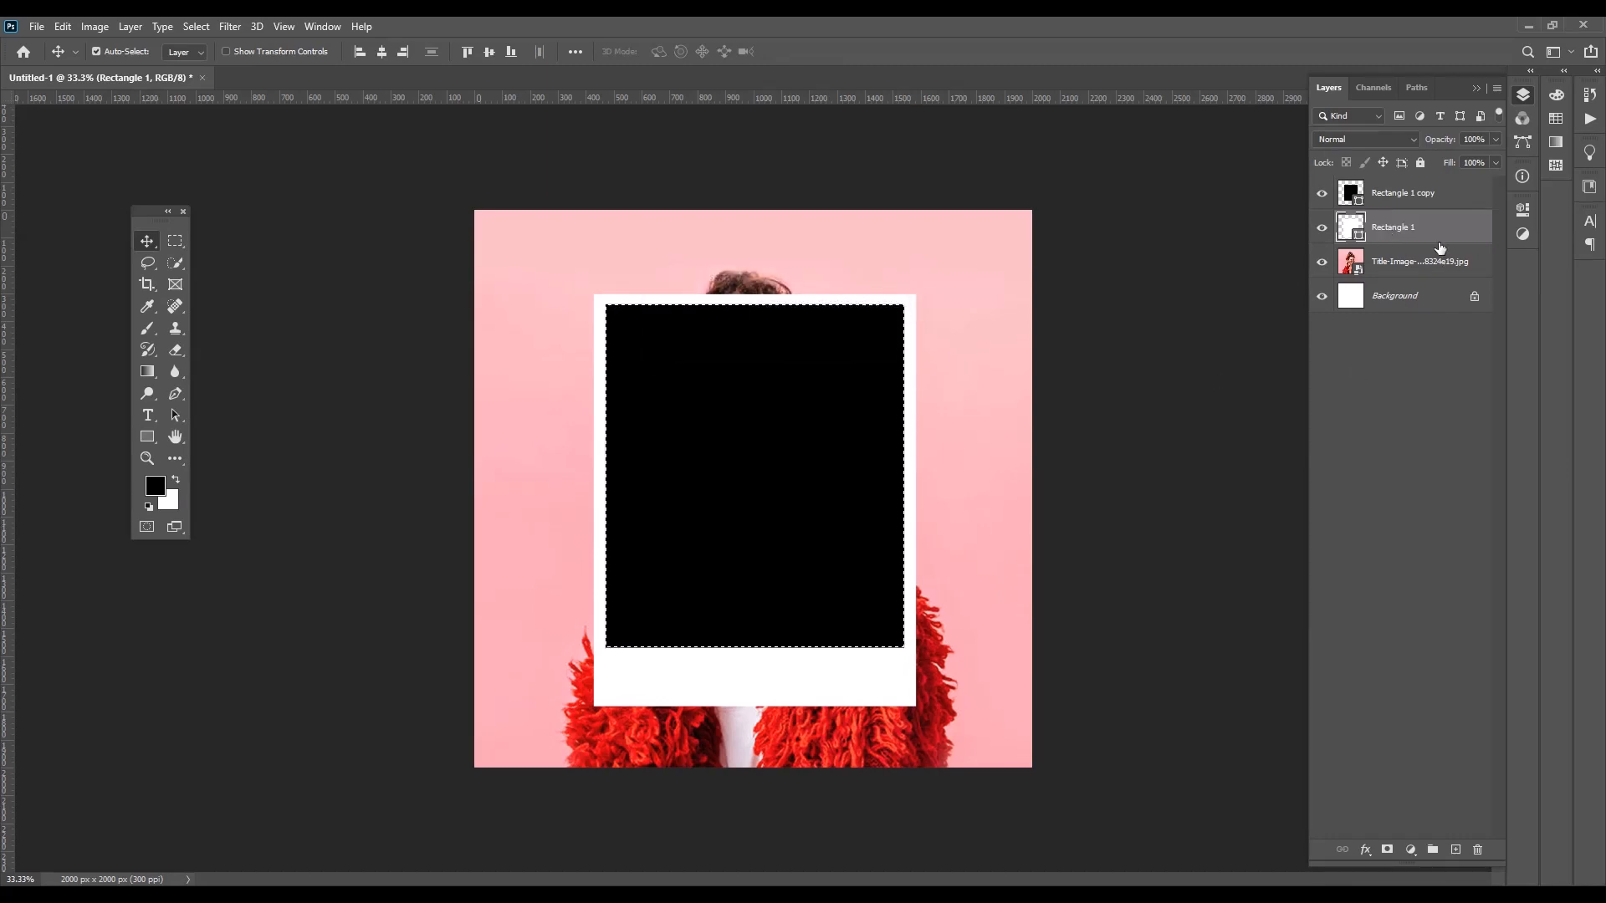
Rasterize the white rectangle's layer and delete the selected area from it
right_click(1419, 235)
click(1242, 437)
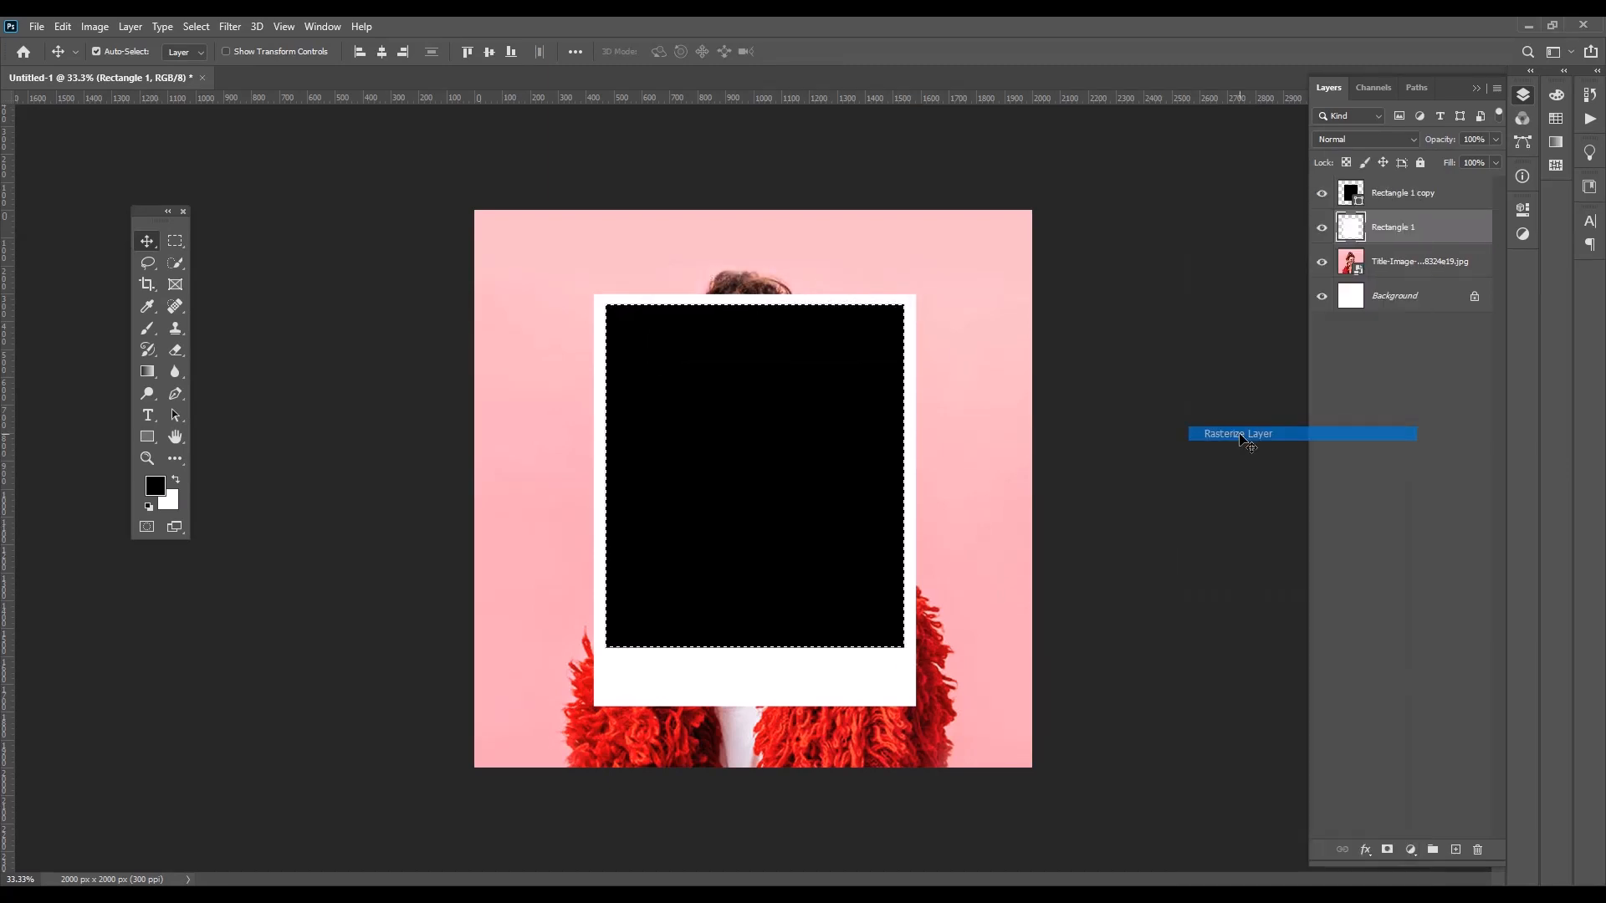
key(Delete)
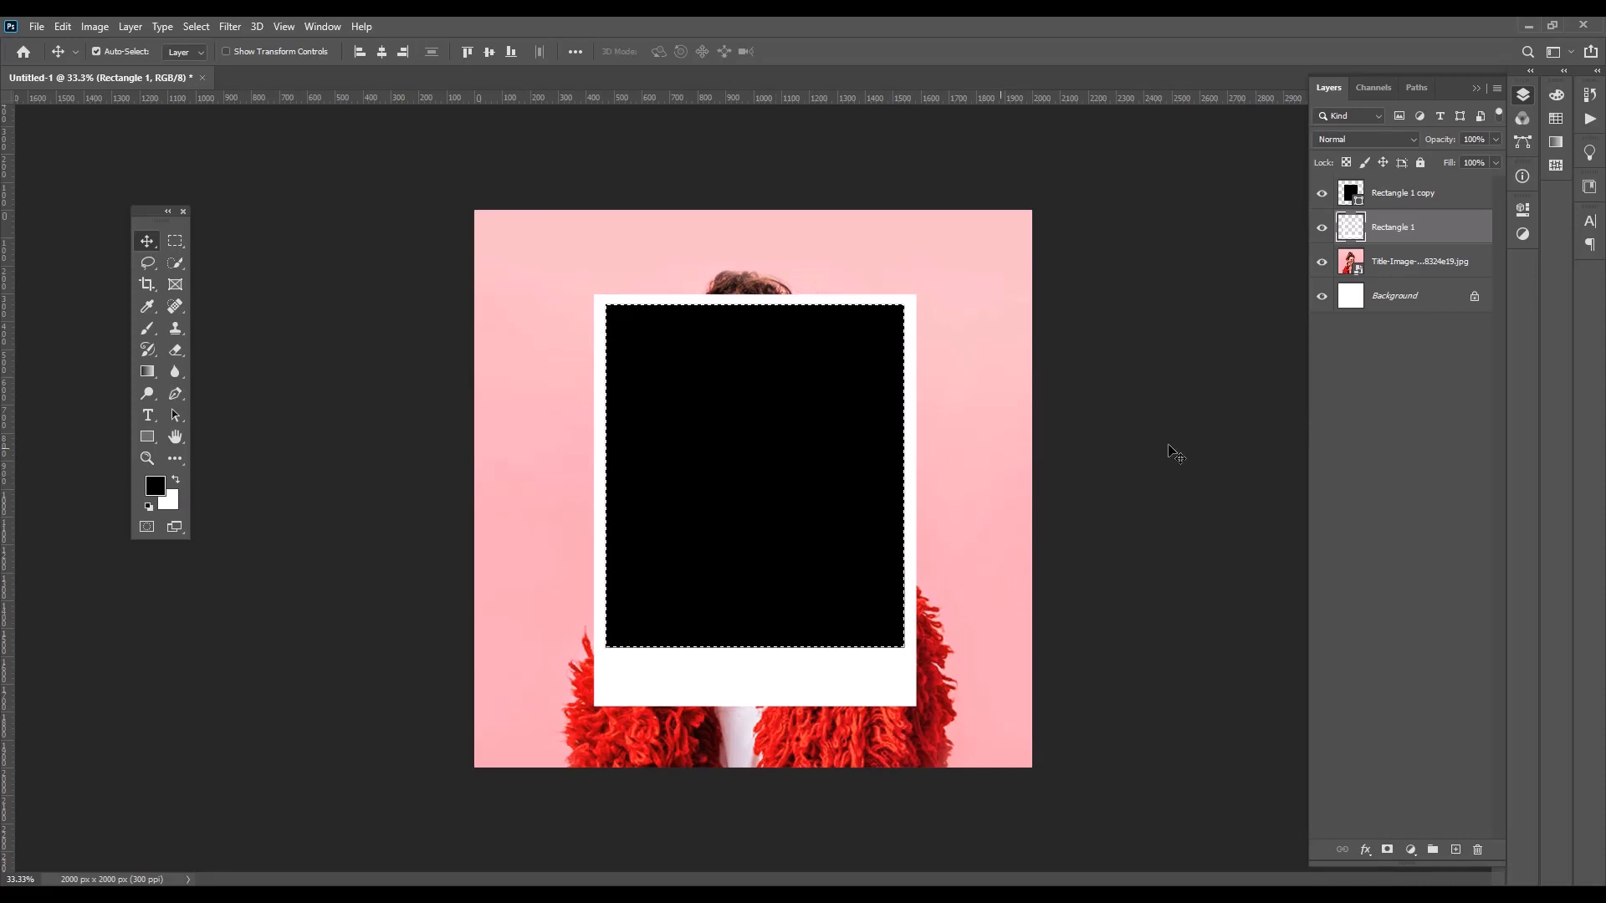
Clear the selection and delete the black rectangle's layer, leaving only the white frame over the photo
click(1321, 194)
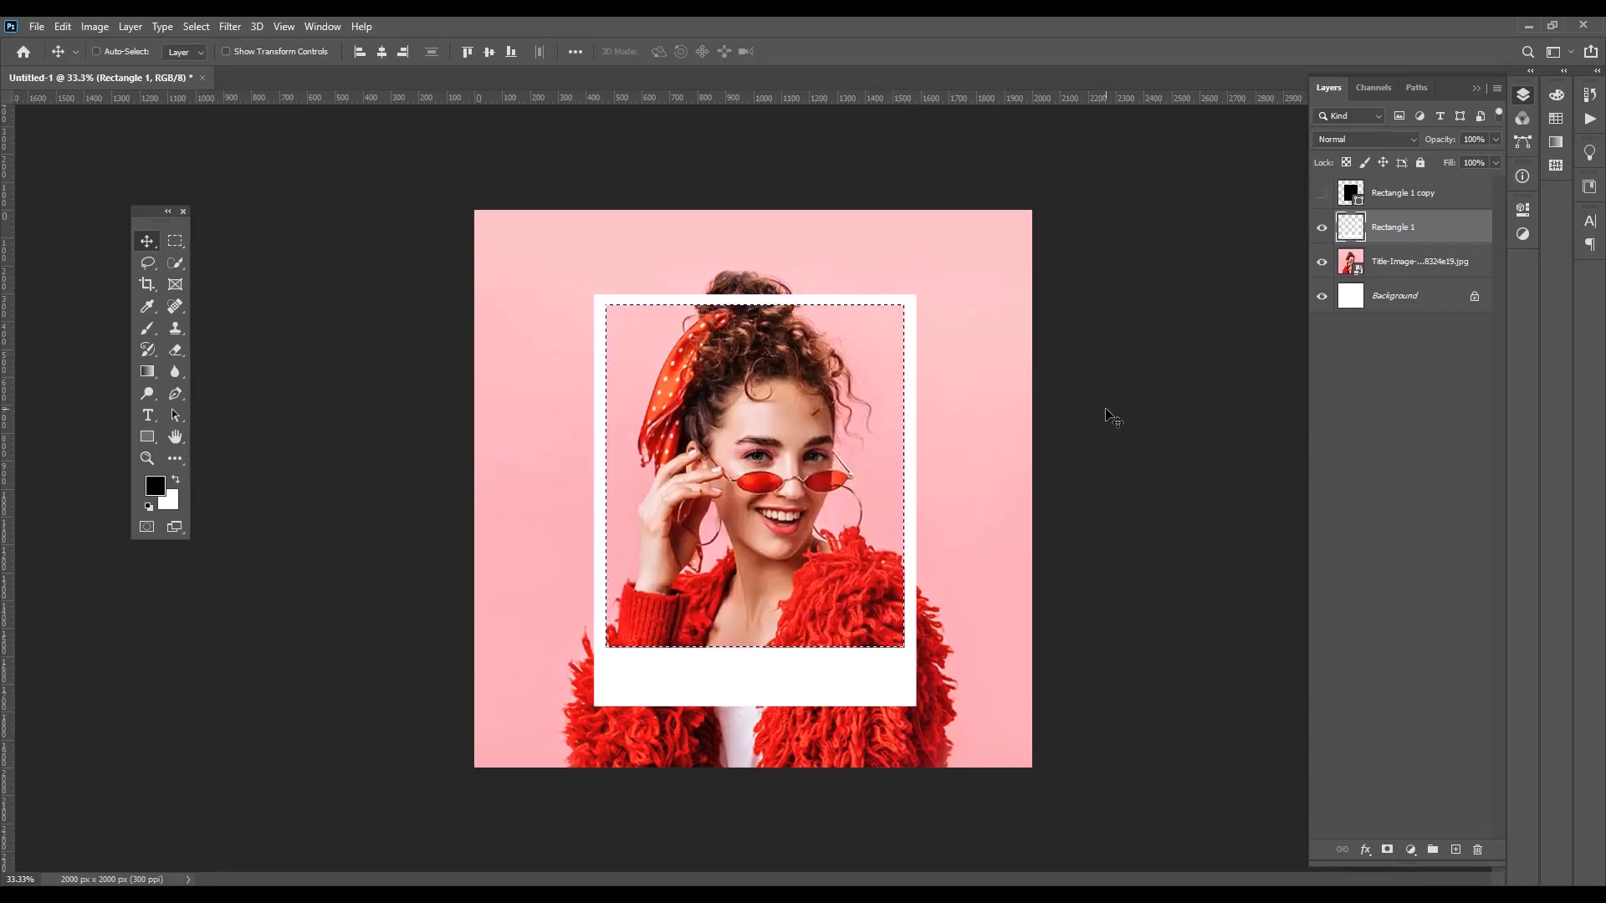
key(ctrl+d)
drag(1421, 194, 1477, 848)
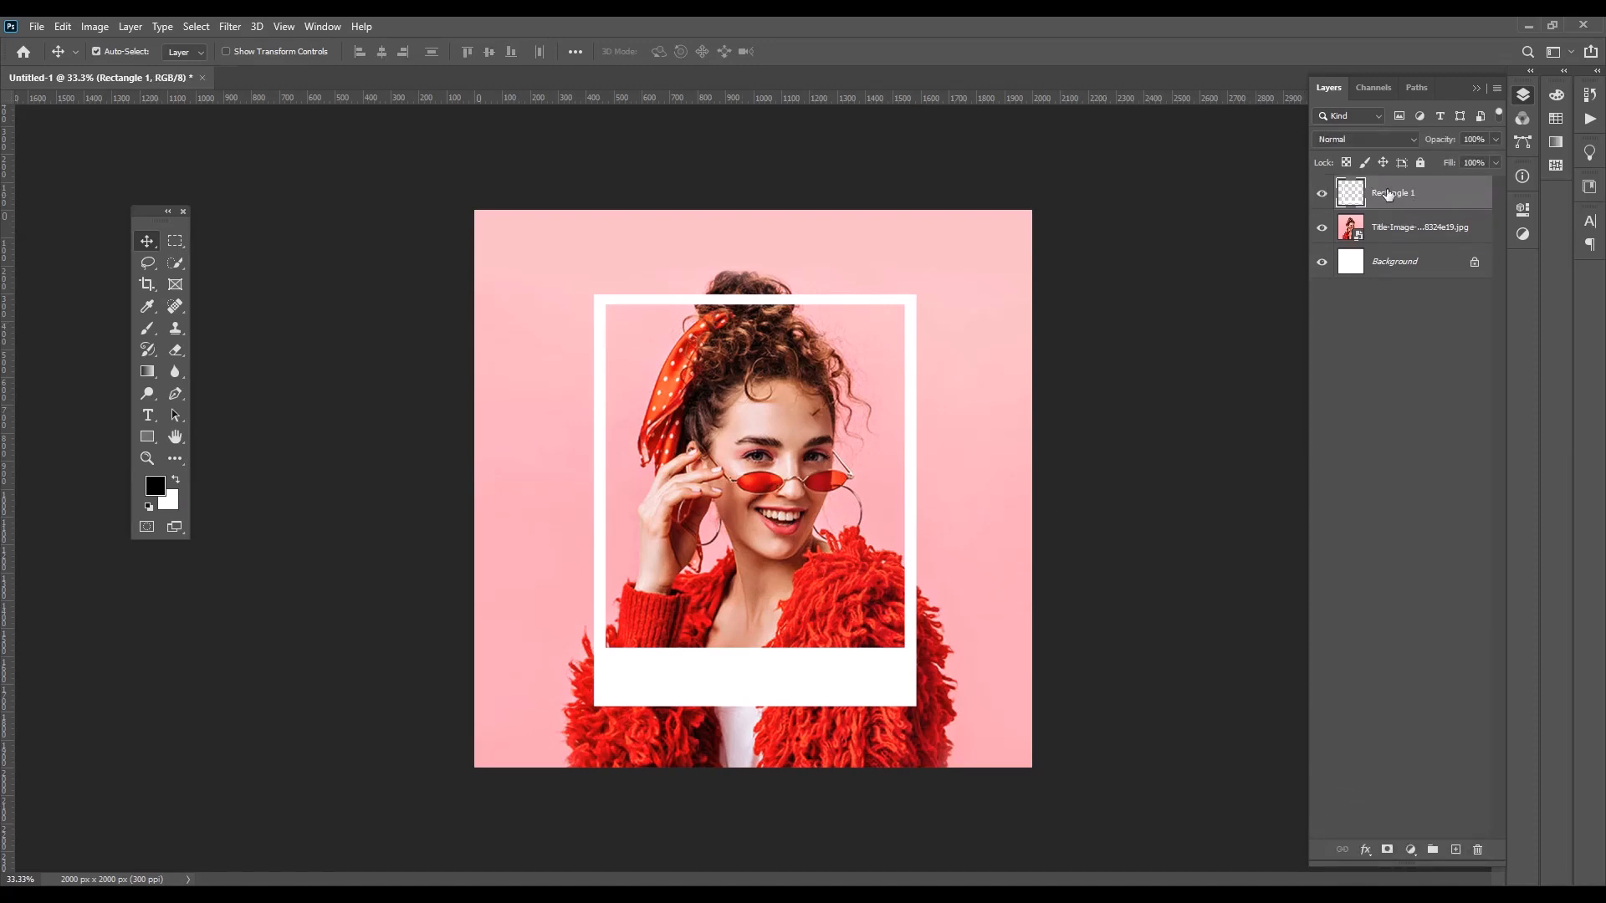
Duplicate the photo layer, rasterize the copy, and place it above the white frame layer
click(796, 474)
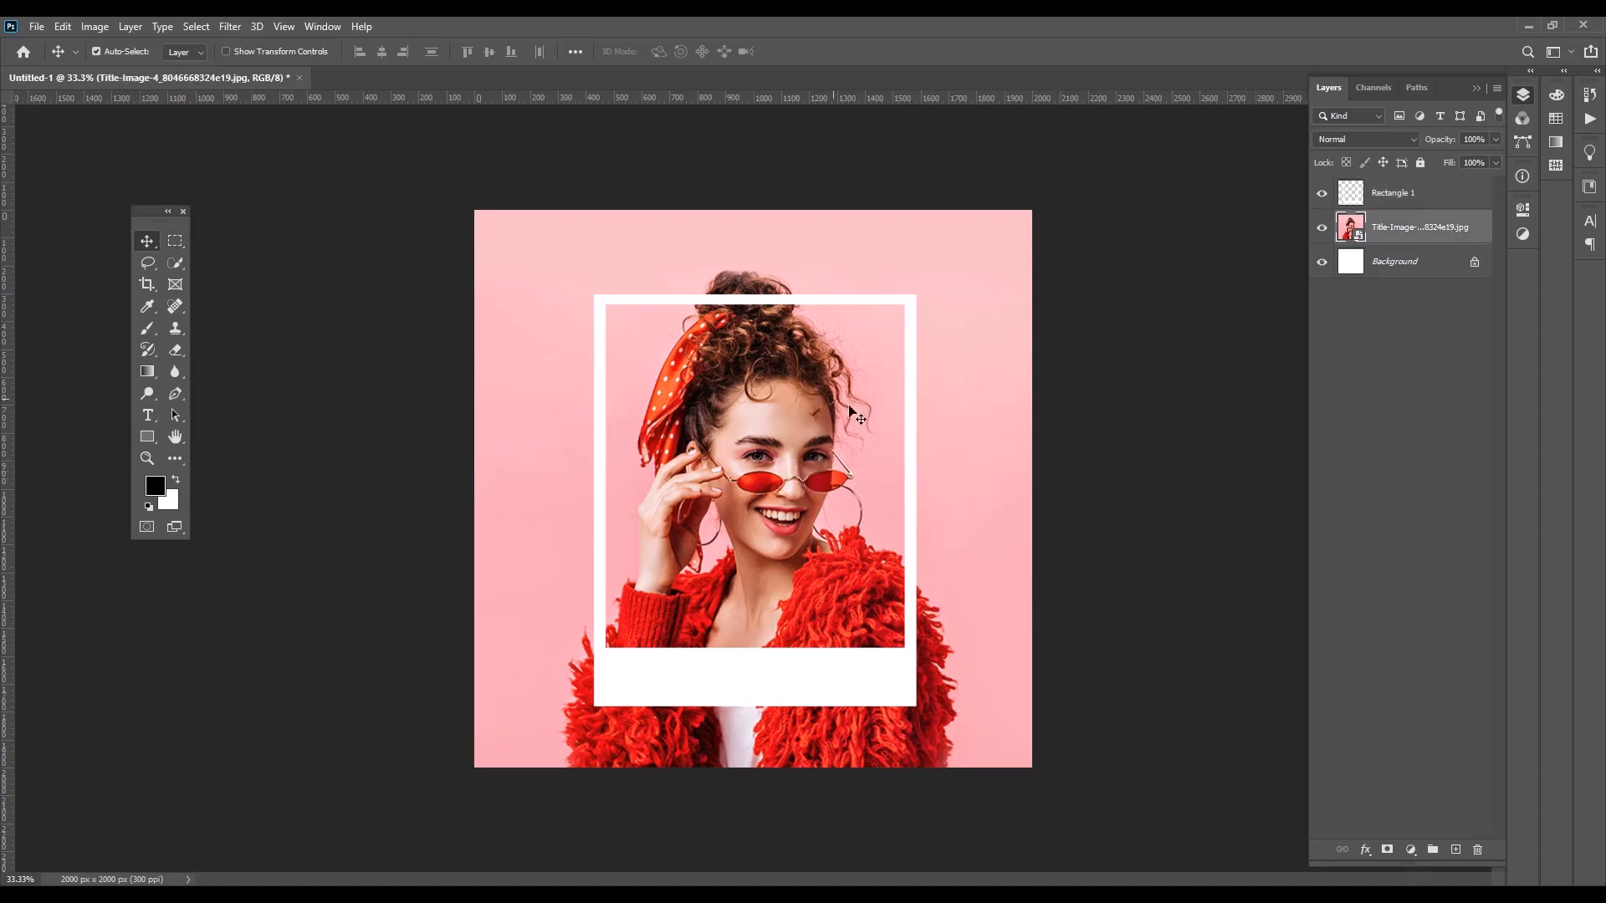
key(ctrl+j)
right_click(1403, 234)
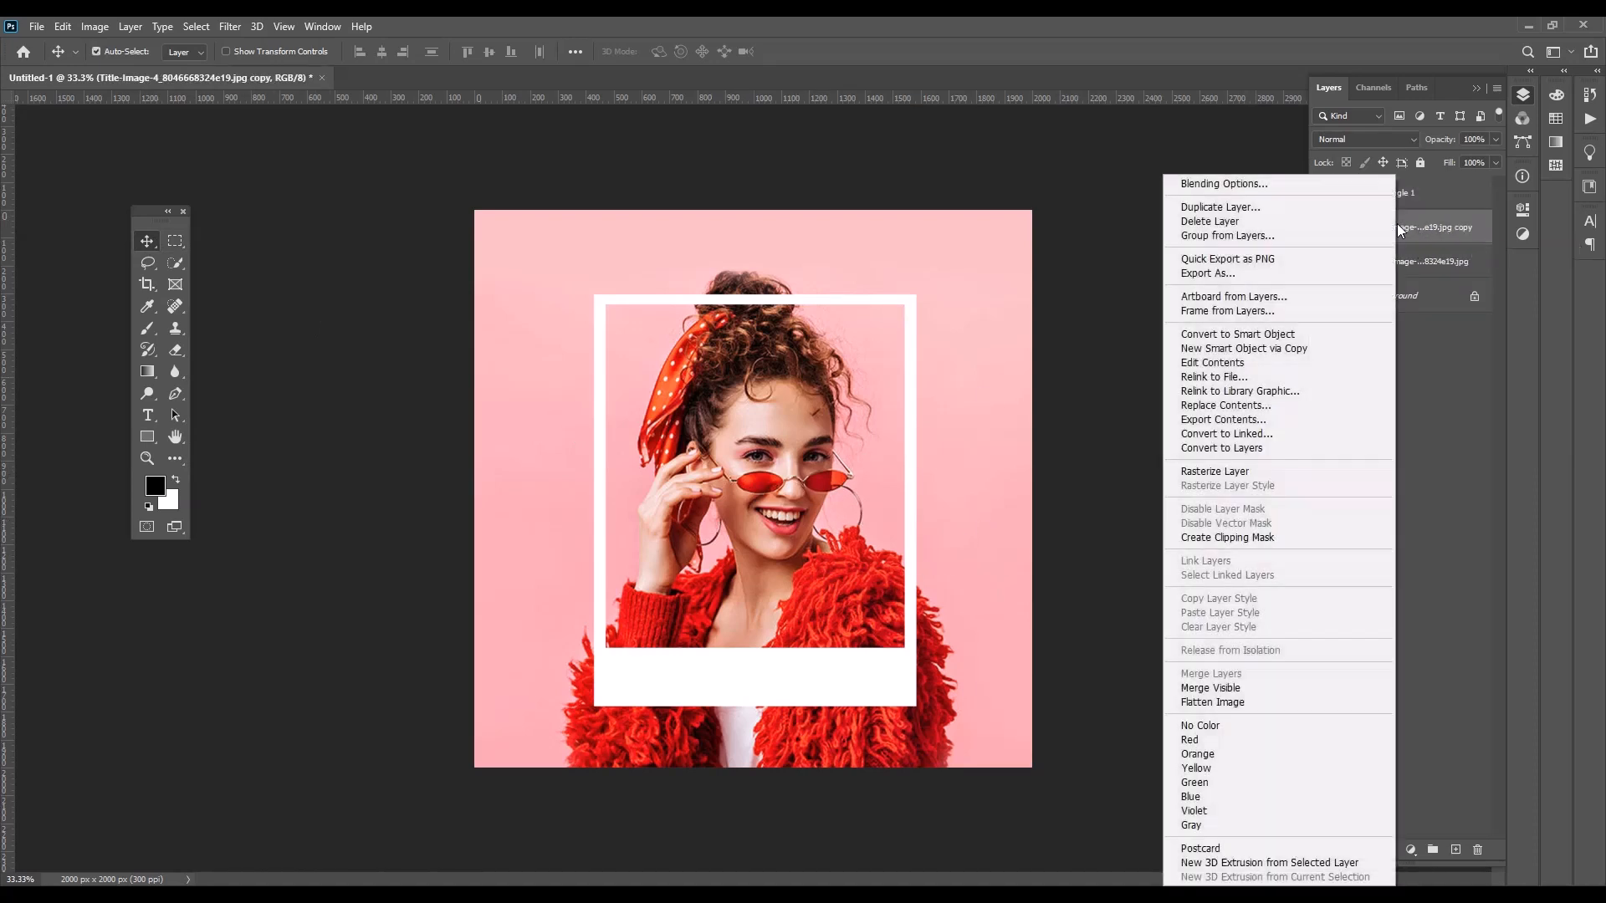
click(1236, 471)
drag(1406, 226, 1406, 185)
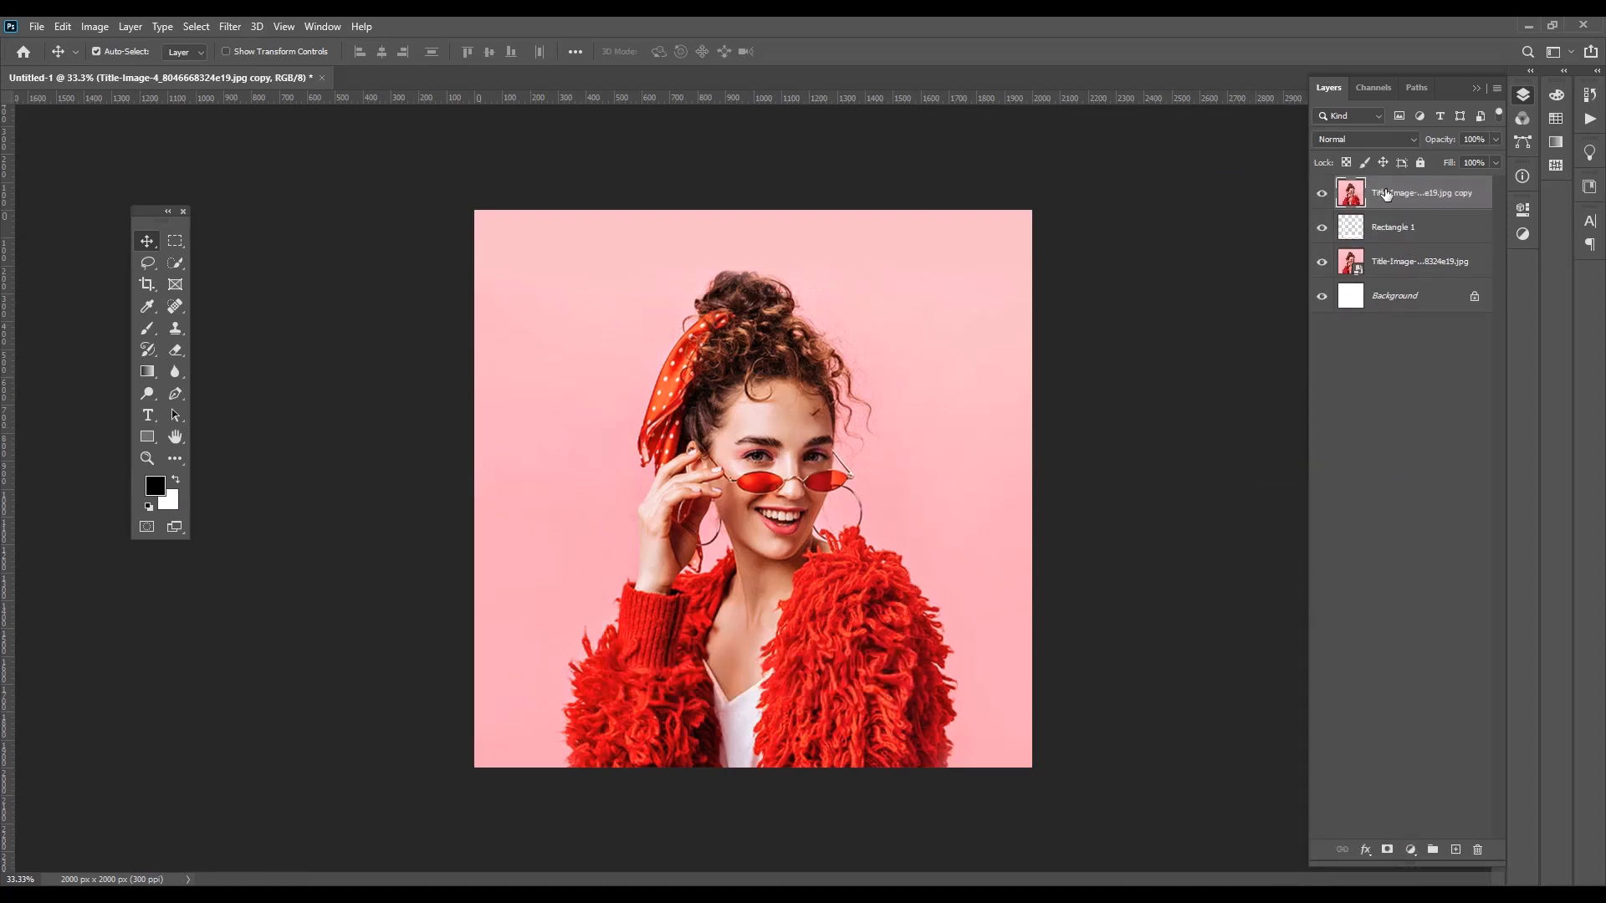
Cut the woman out of the upper photo copy using Select Subject, deleting the background around her and clearing the selection
click(177, 264)
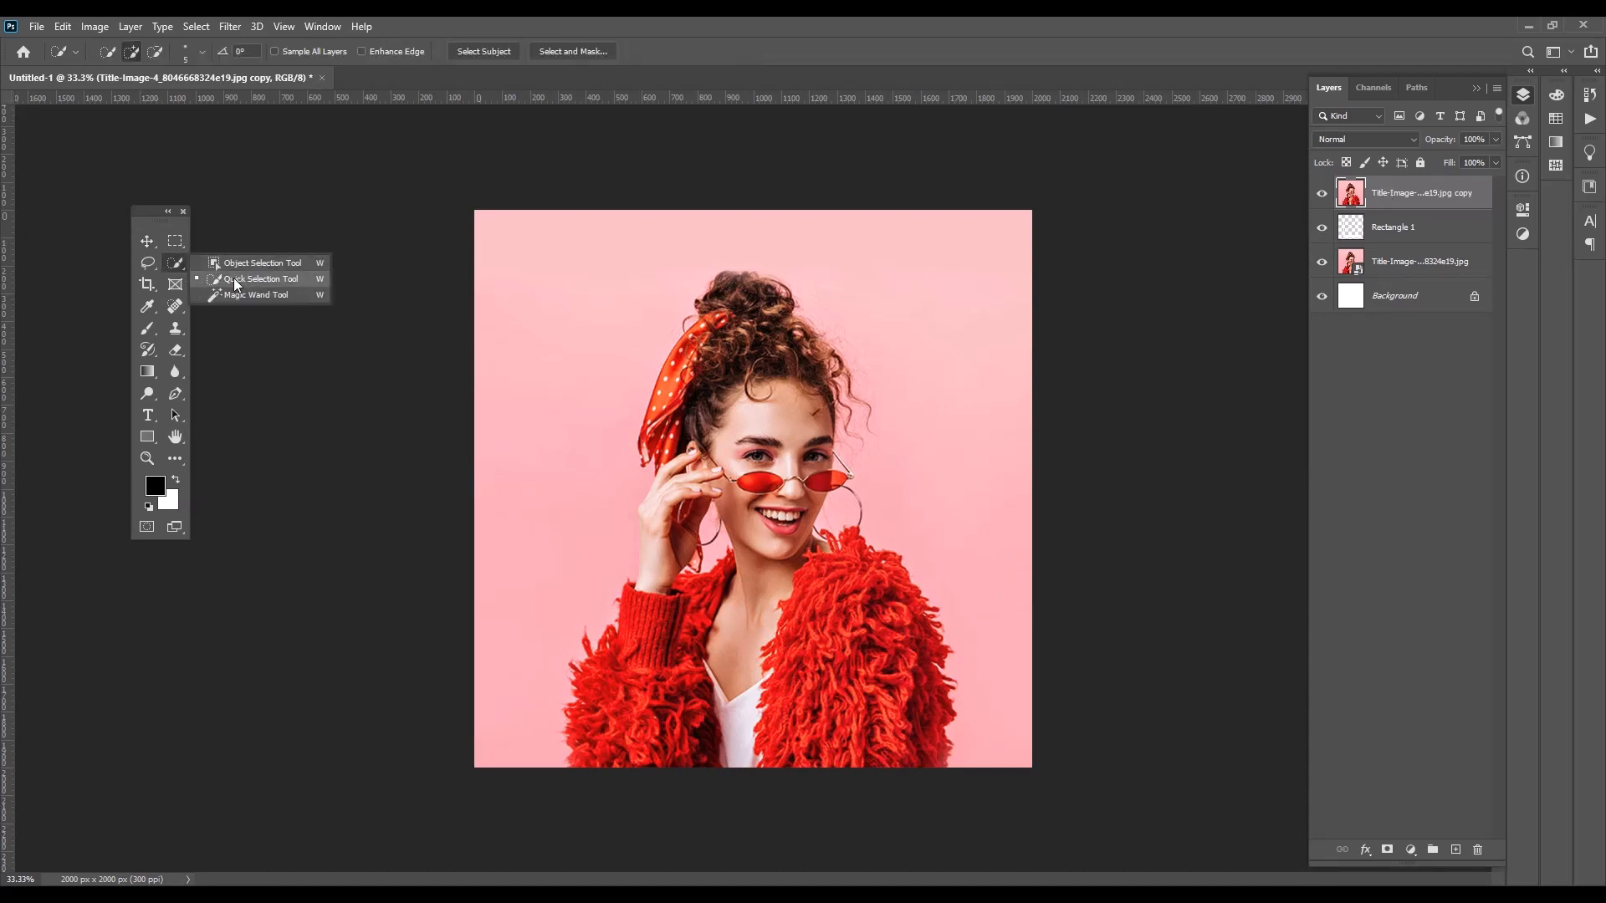
click(234, 278)
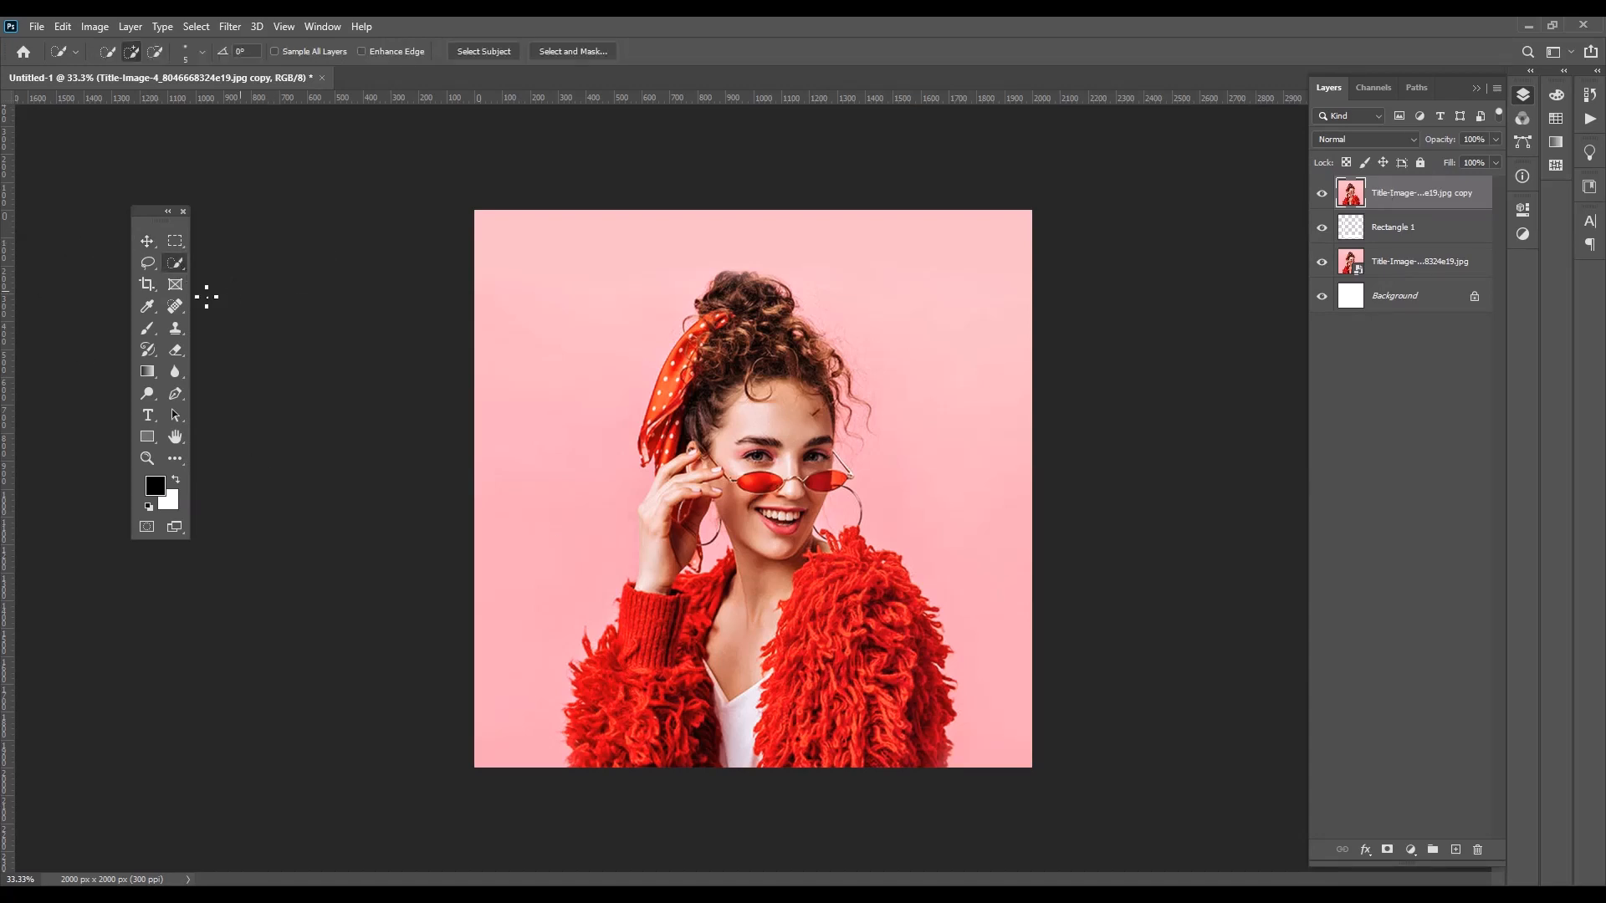
click(484, 53)
key(ctrl+shift+i)
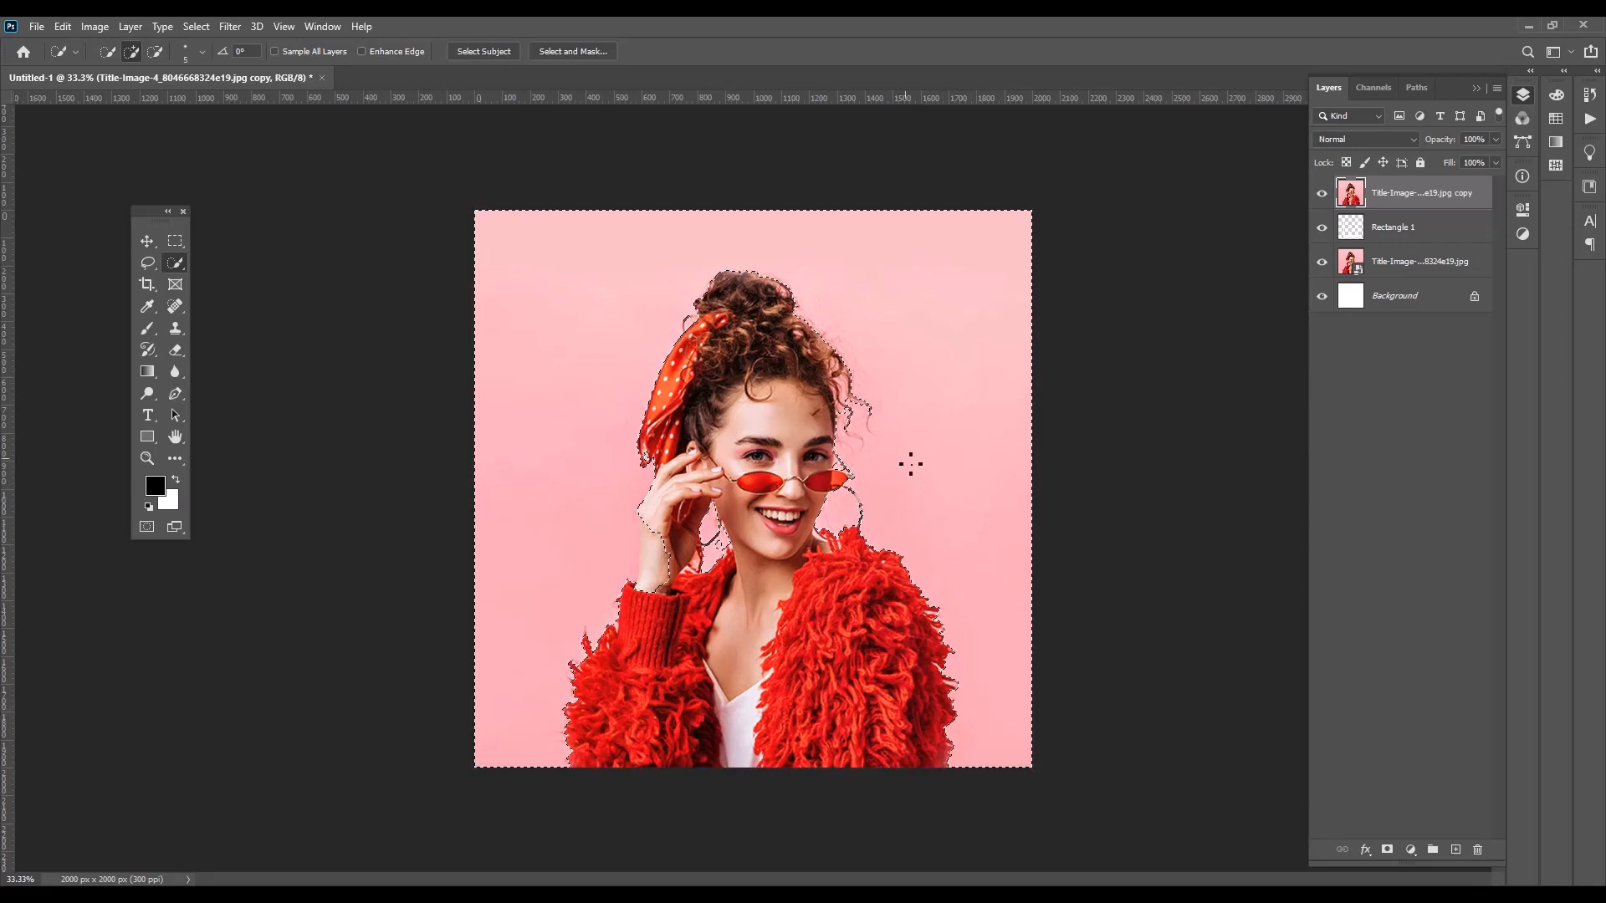
key(Delete)
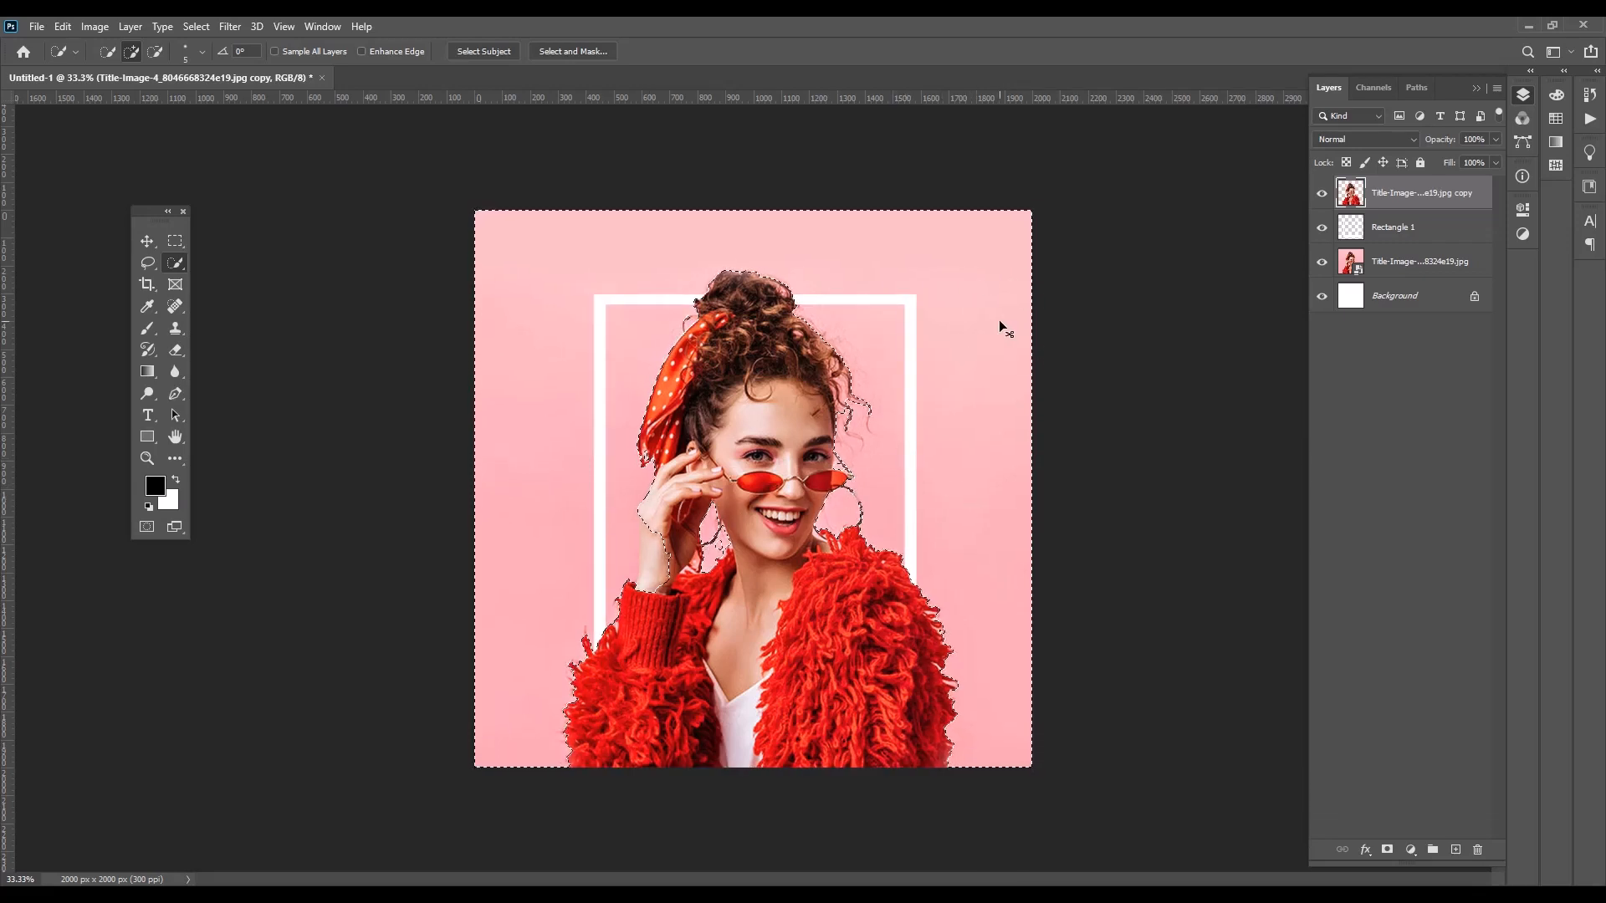
key(ctrl+d)
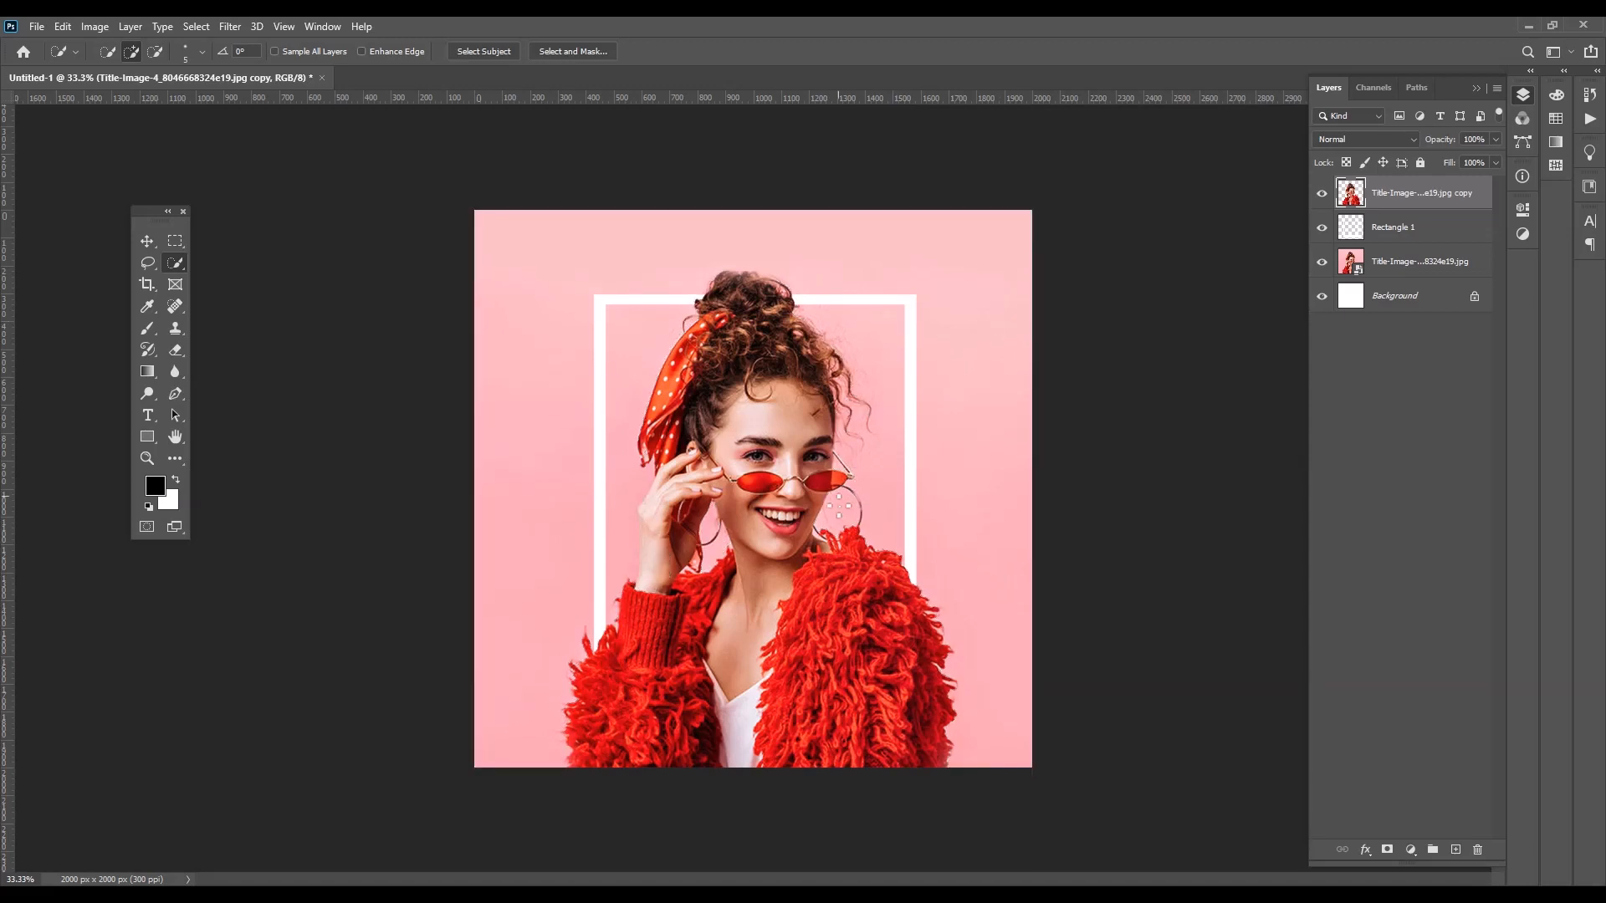
click(146, 243)
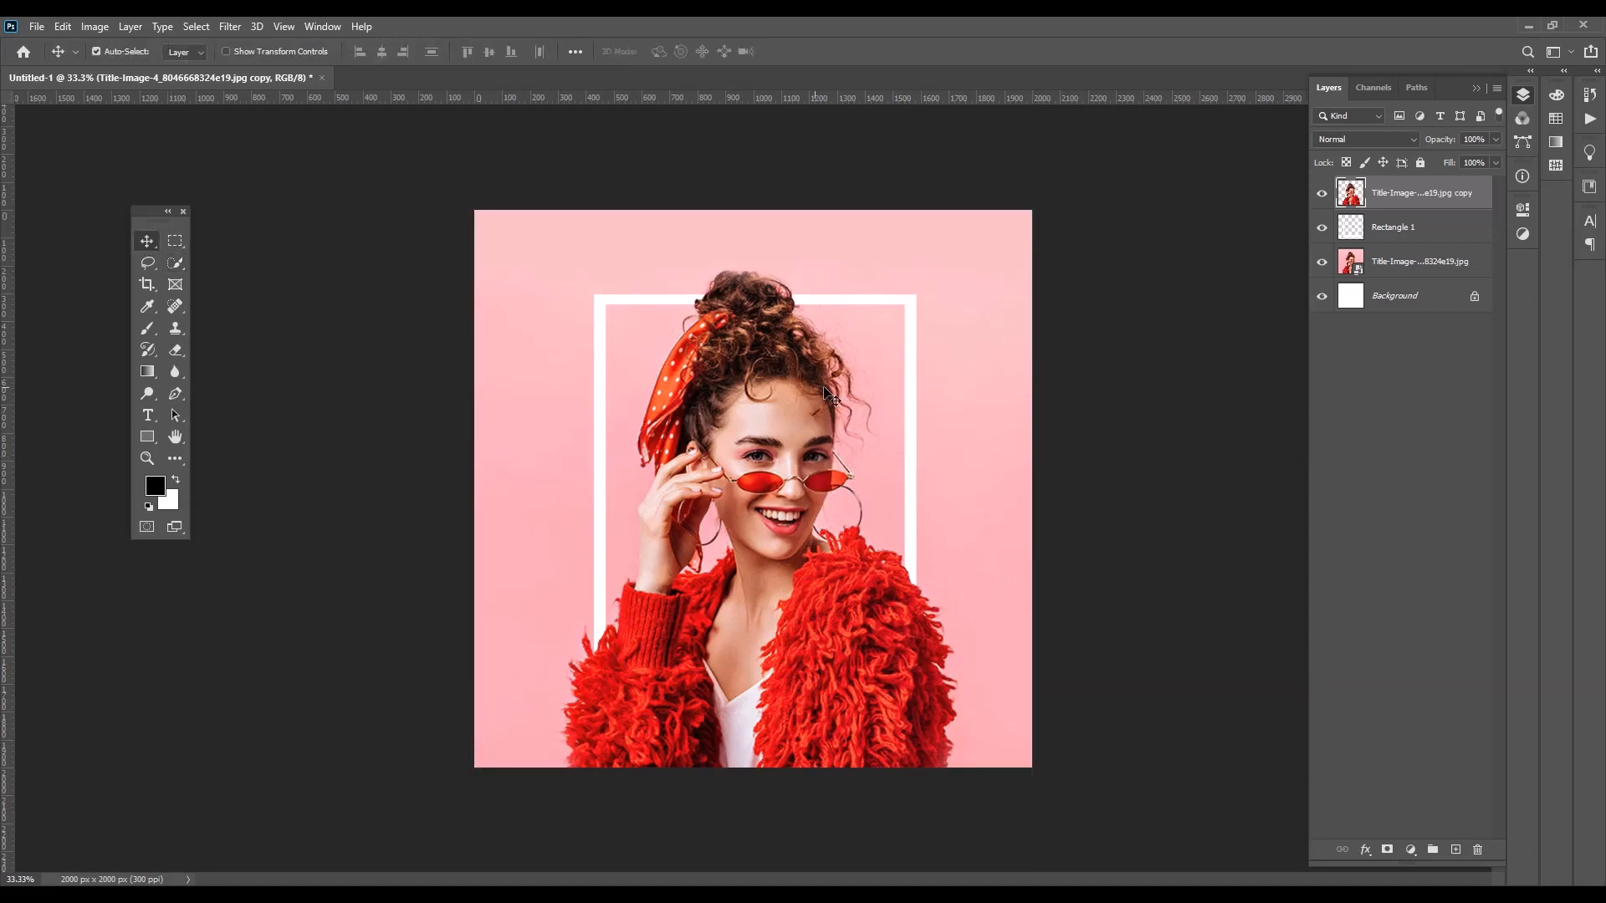
Add a layer mask to the upper photo copy and set up a Hard Round brush at 100% opacity and 100% flow
click(1387, 849)
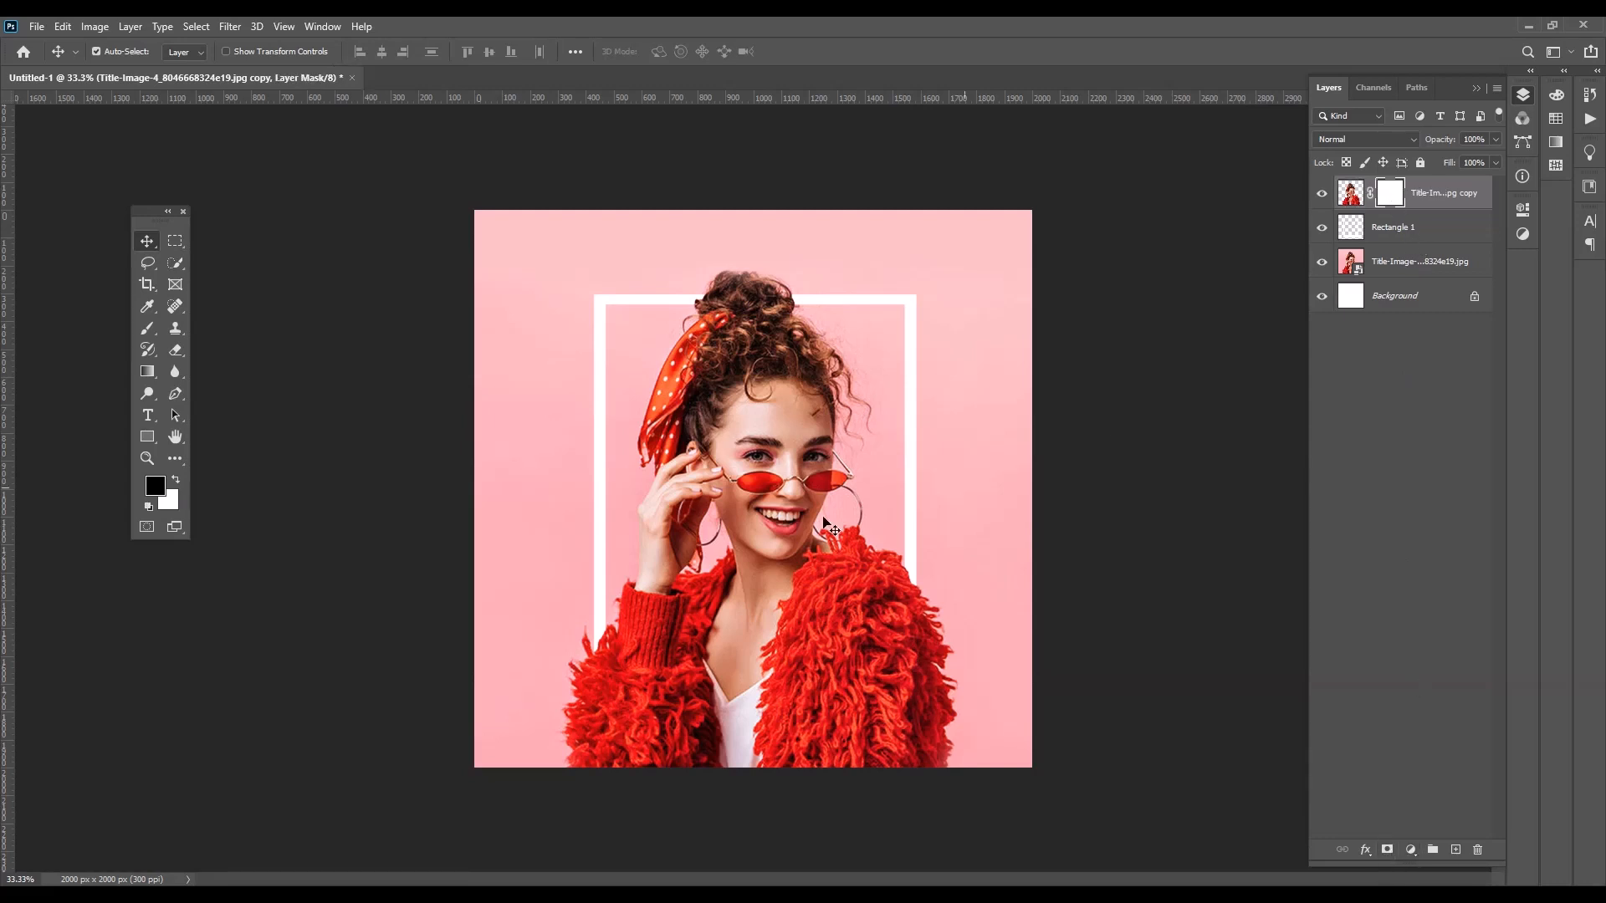
click(147, 328)
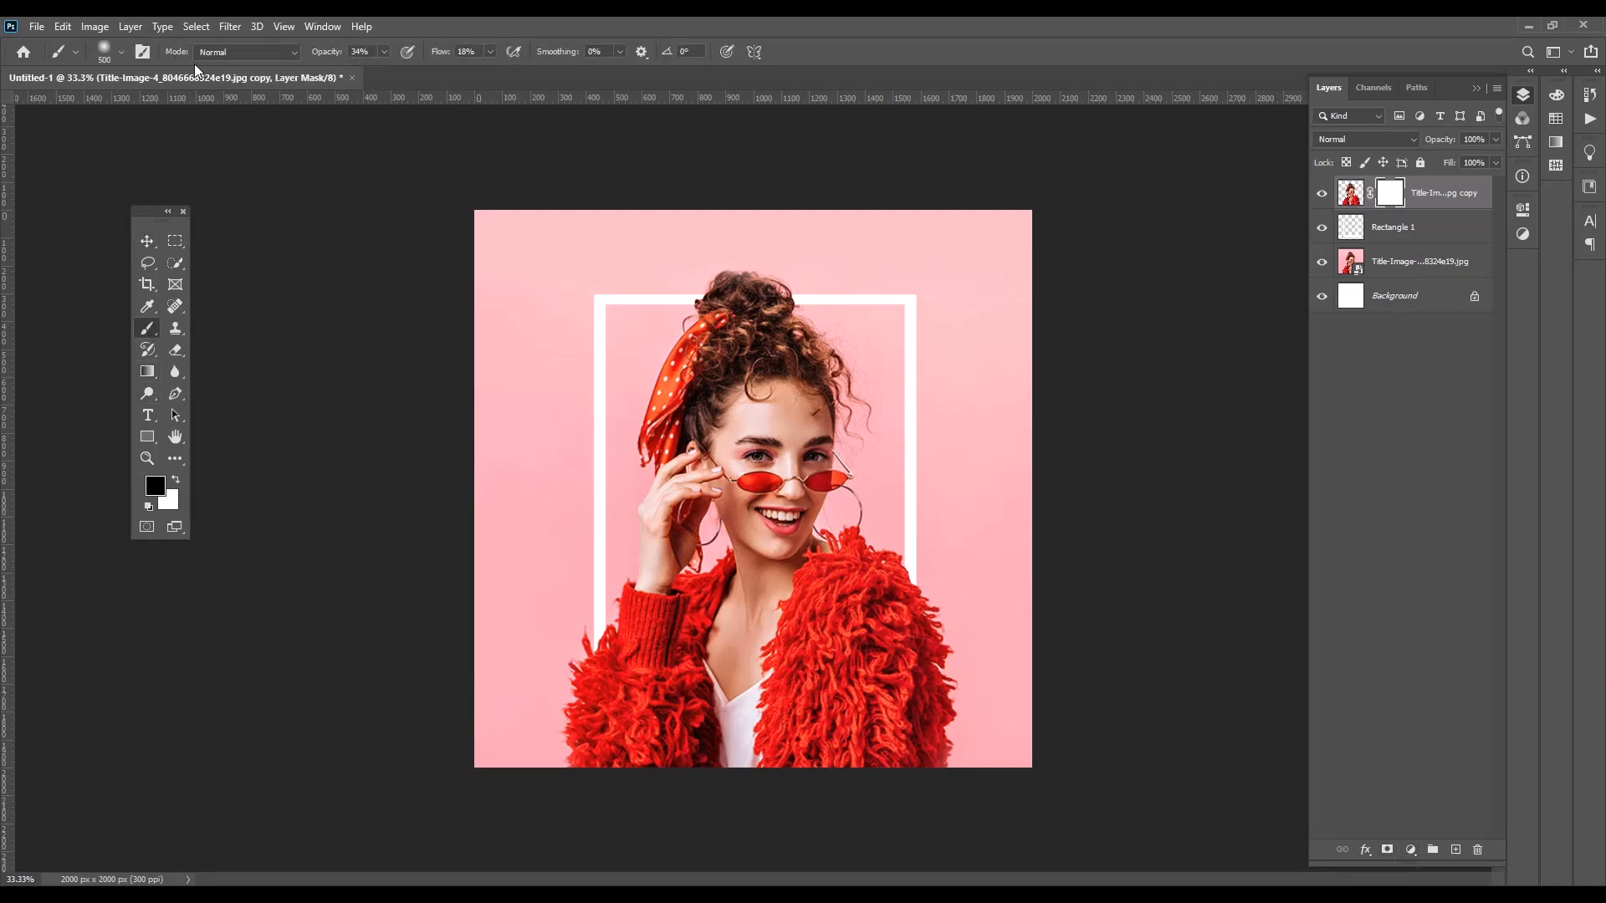
click(489, 53)
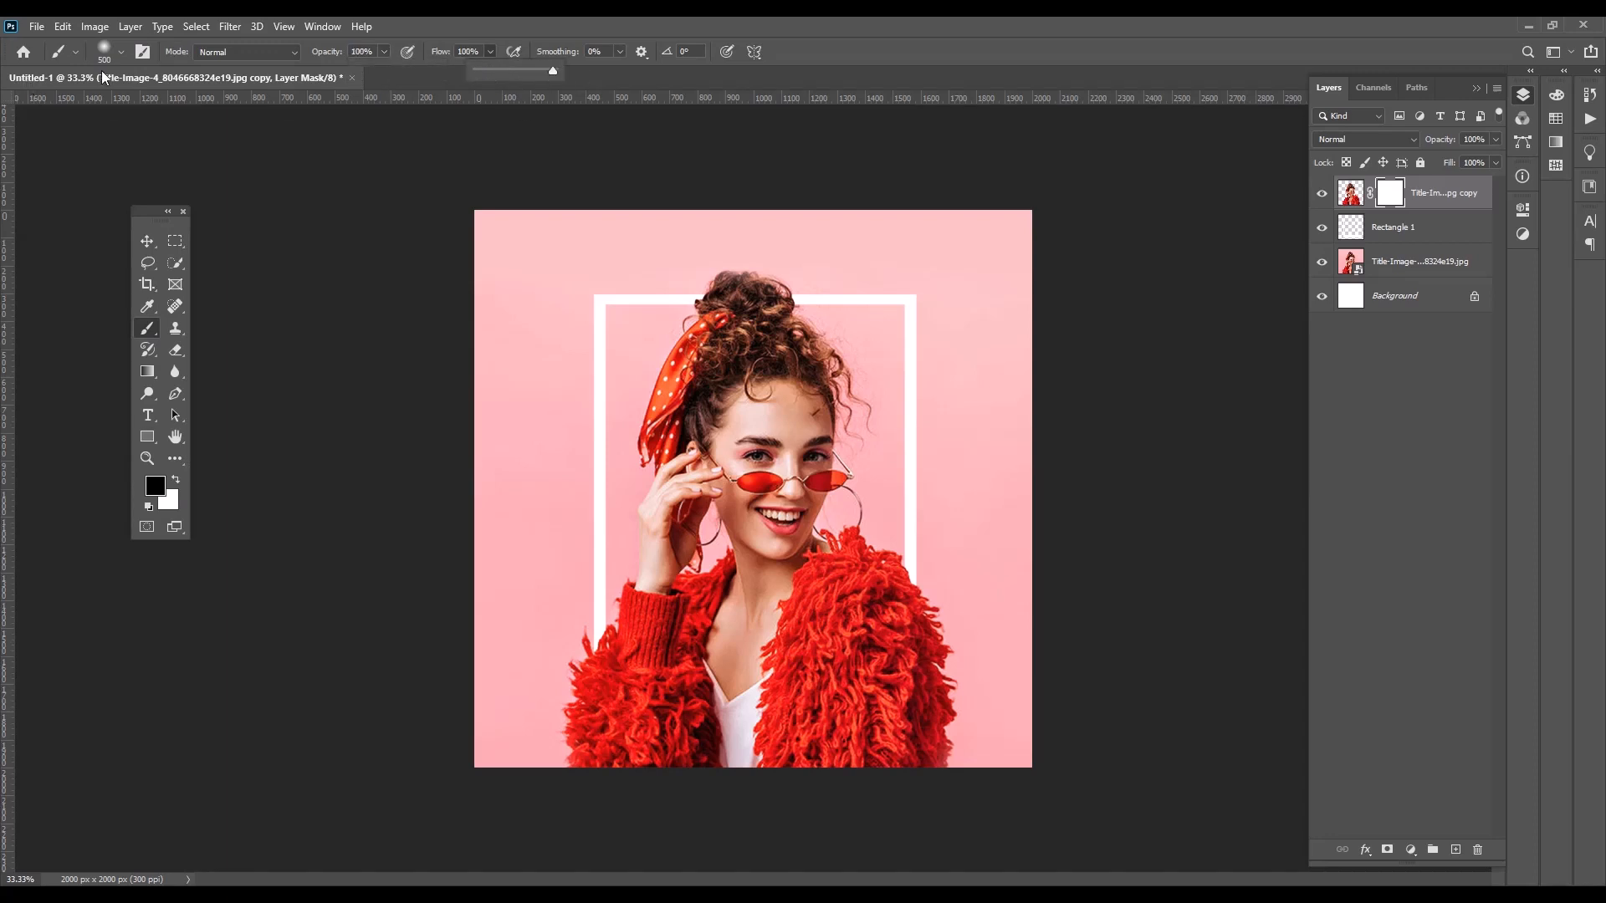
click(121, 52)
click(97, 284)
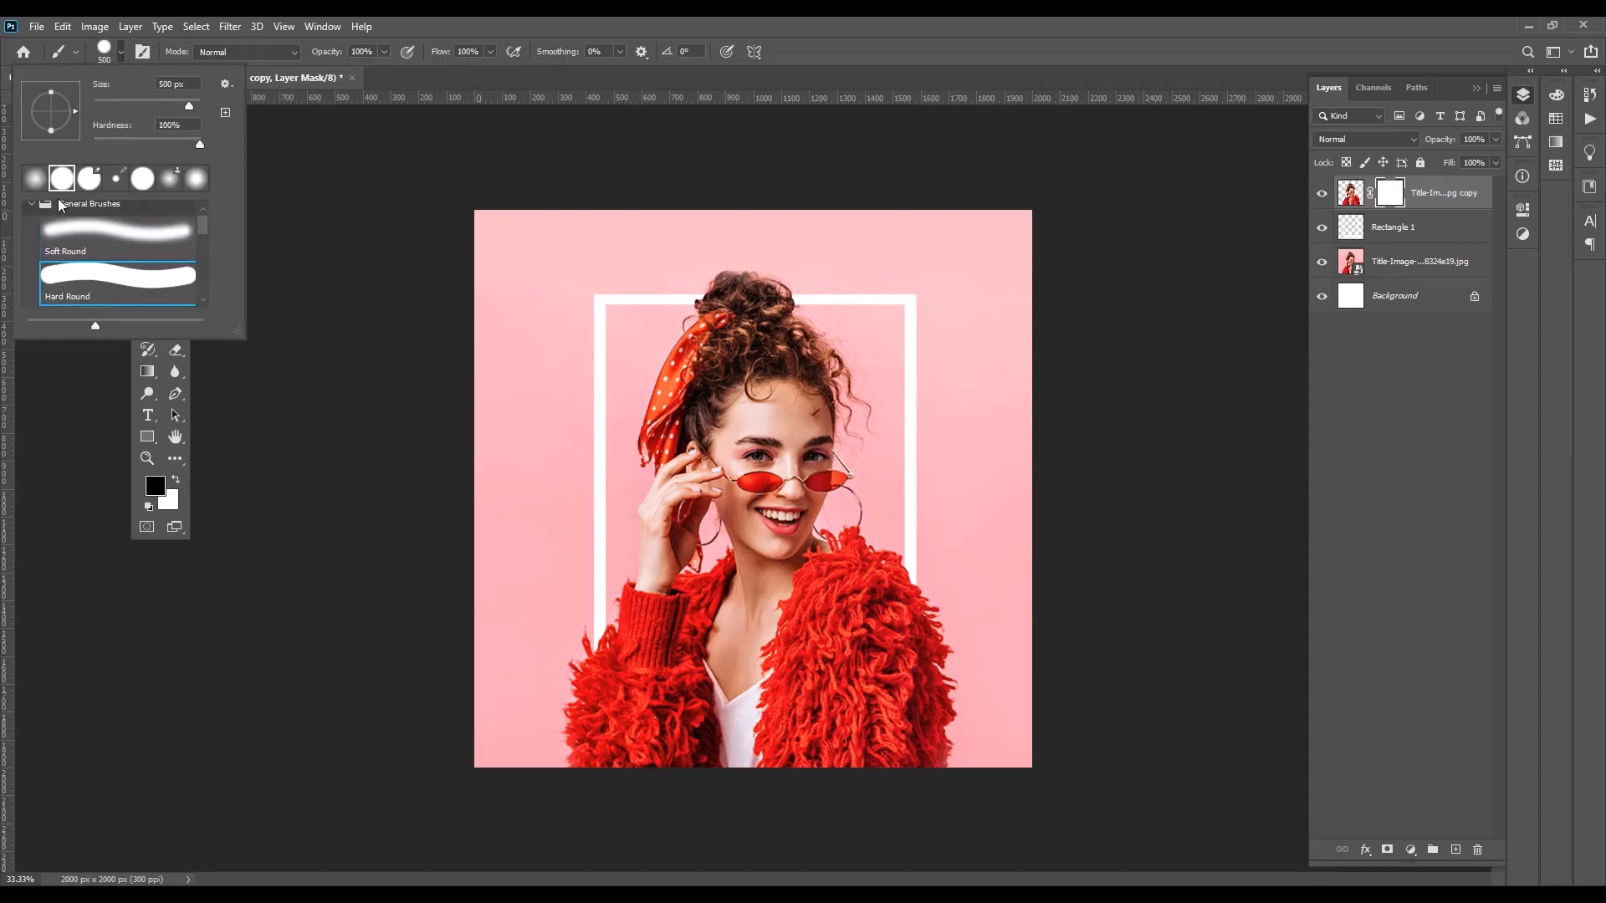
click(123, 55)
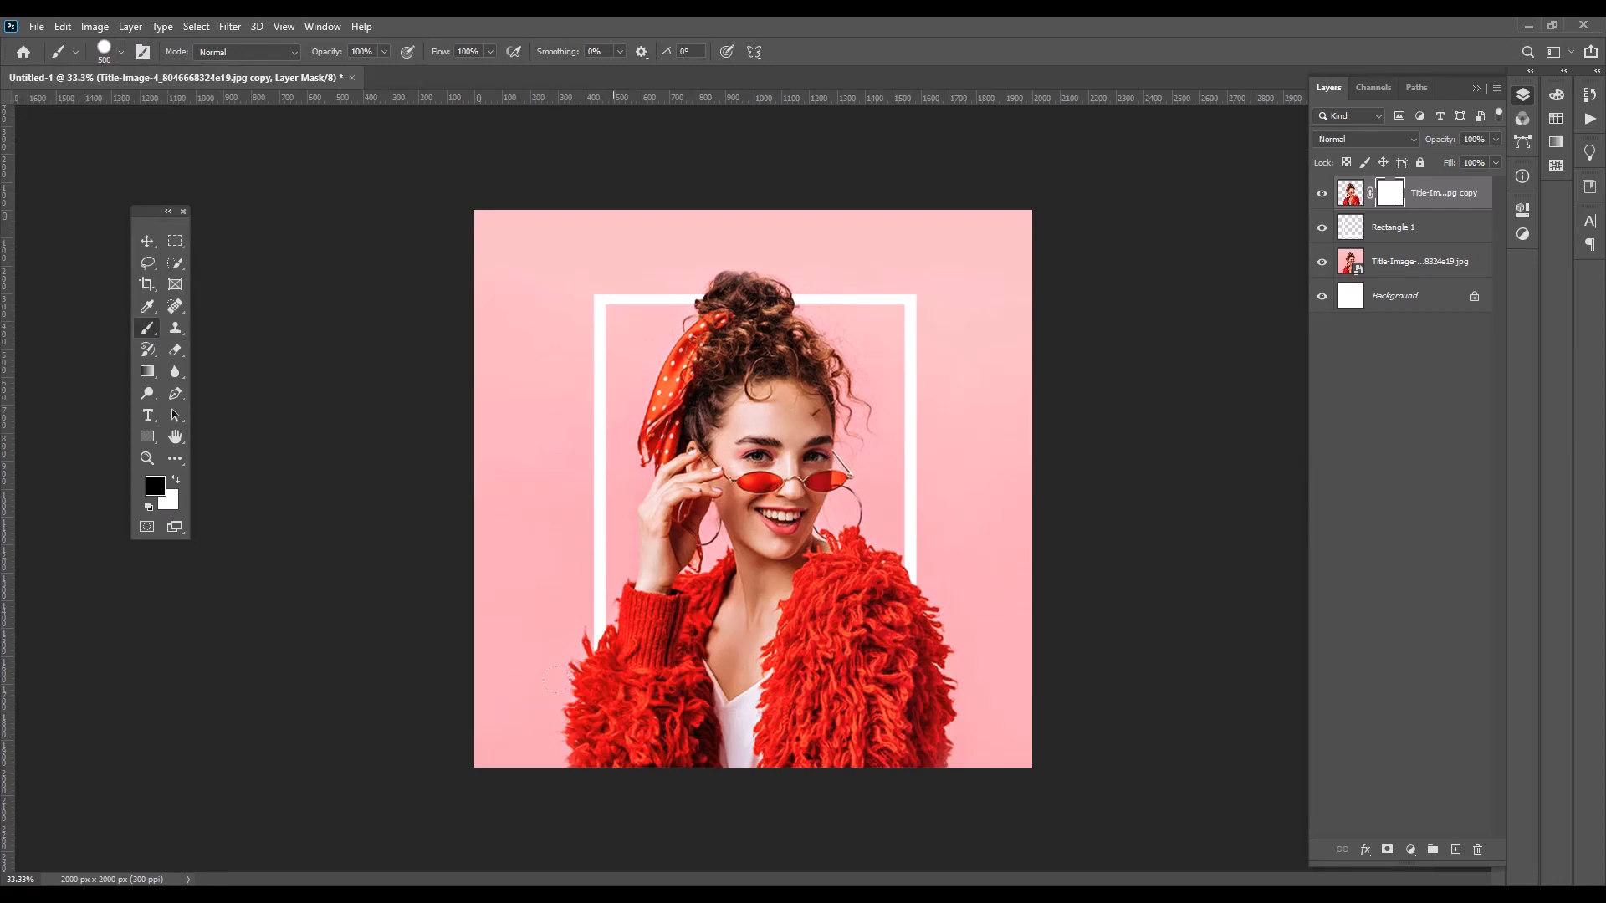
Paint the mask black over the woman's face and body, hiding the lower layers to clean up leftovers, then show them again
click(552, 676)
mouse_move(563, 687)
mouse_down()
mouse_move(716, 672)
mouse_move(910, 685)
mouse_move(573, 614)
mouse_move(908, 595)
mouse_up()
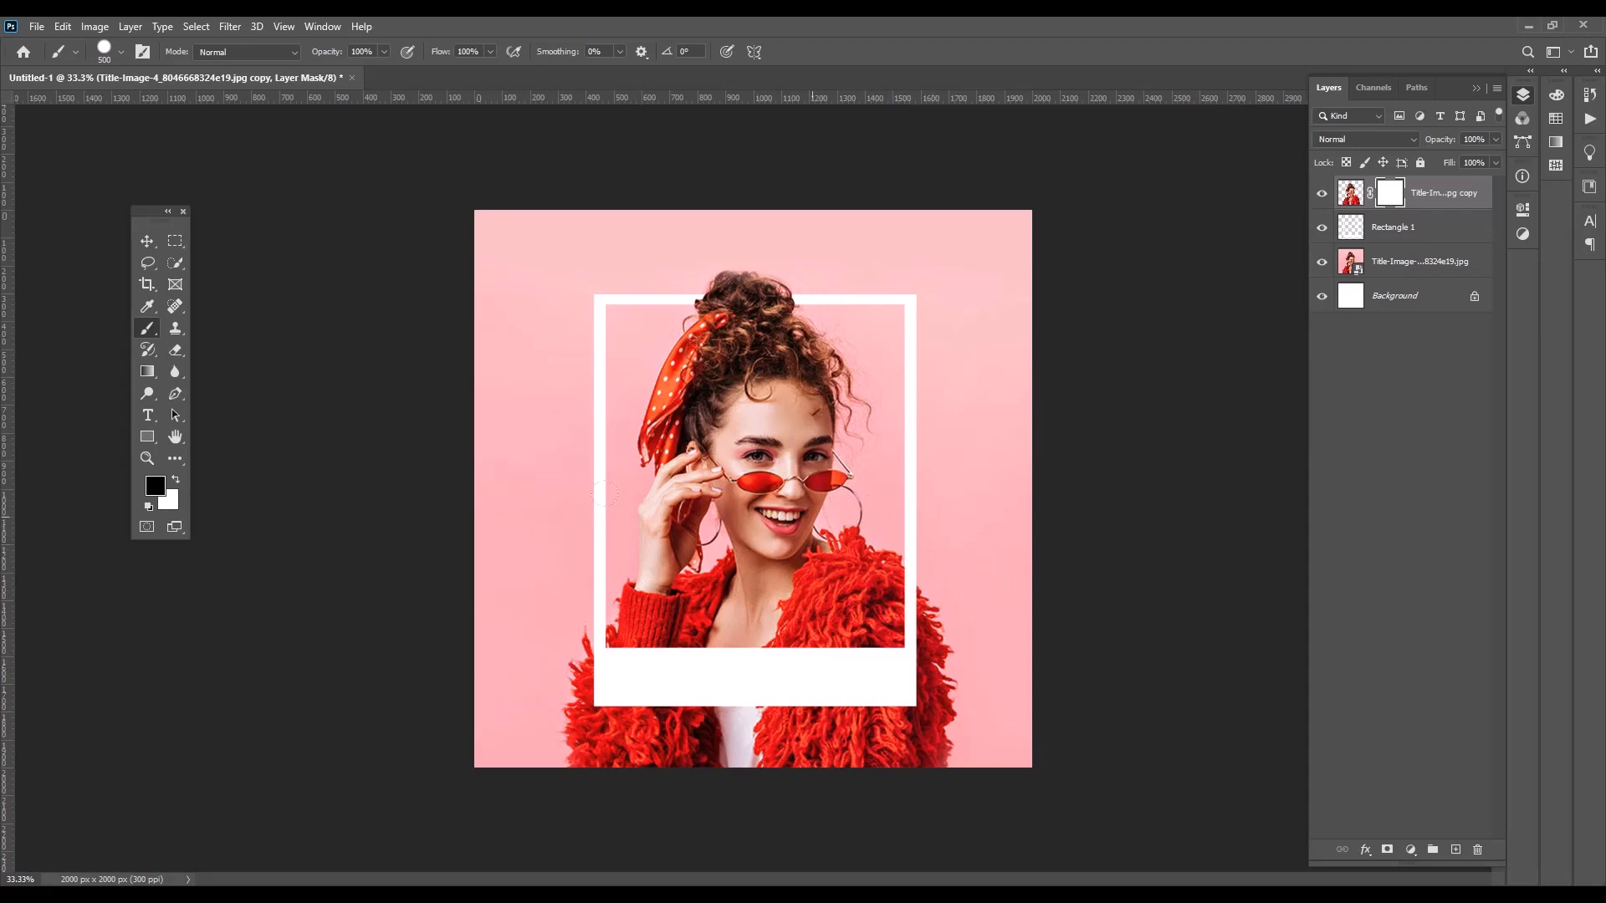
click(1322, 261)
click(1321, 229)
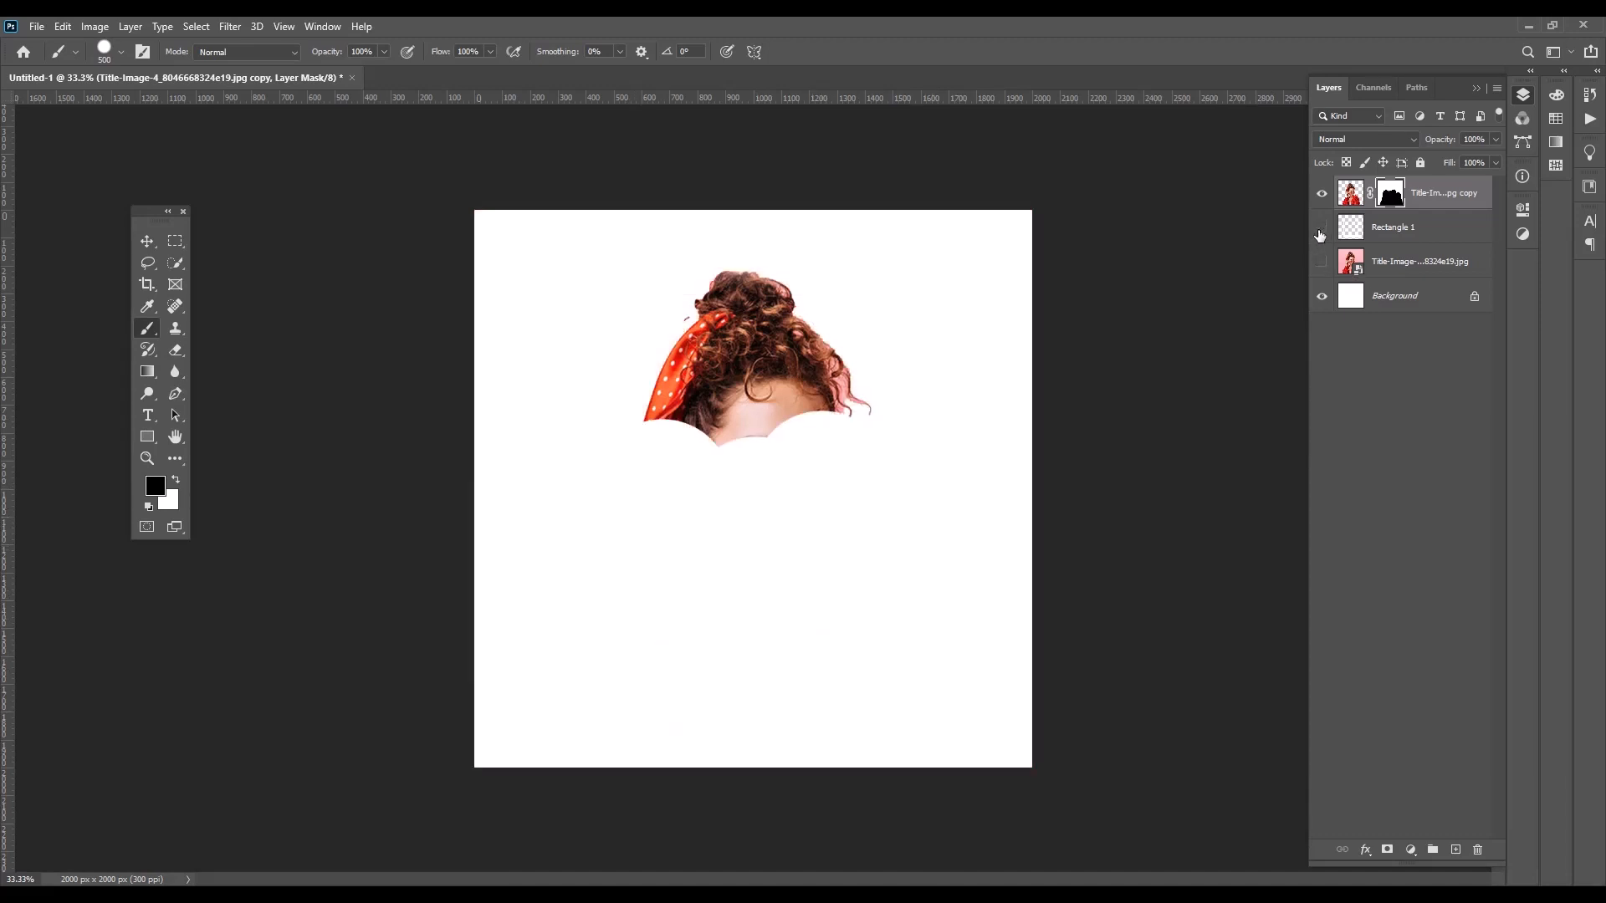
mouse_move(695, 437)
mouse_down()
mouse_move(591, 413)
mouse_move(830, 405)
mouse_up()
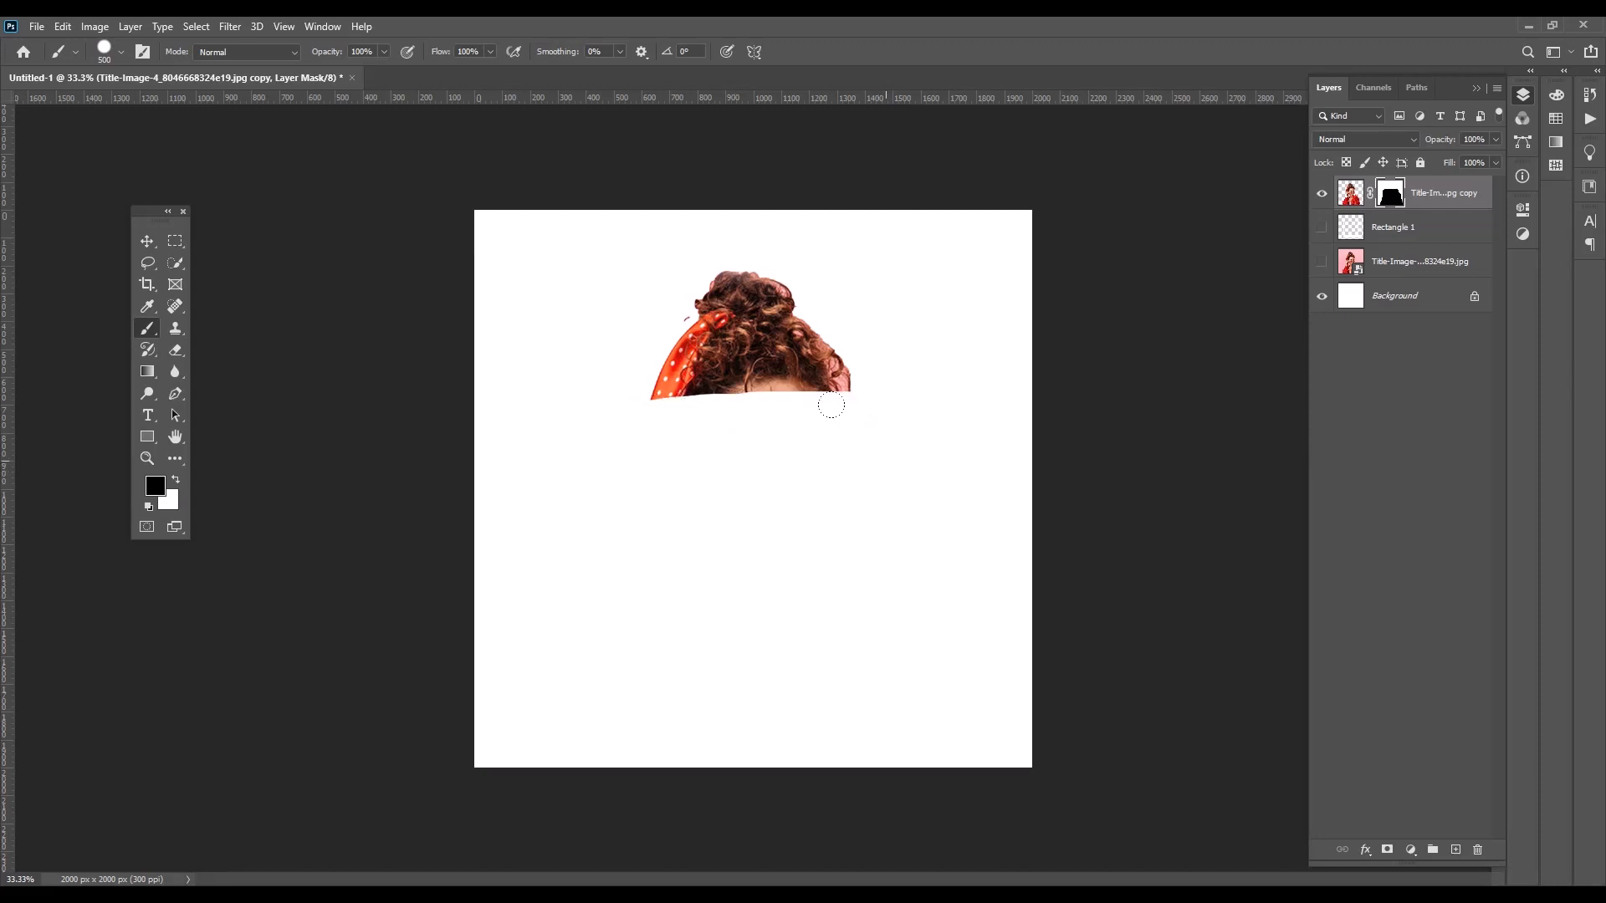
click(1322, 229)
click(1322, 262)
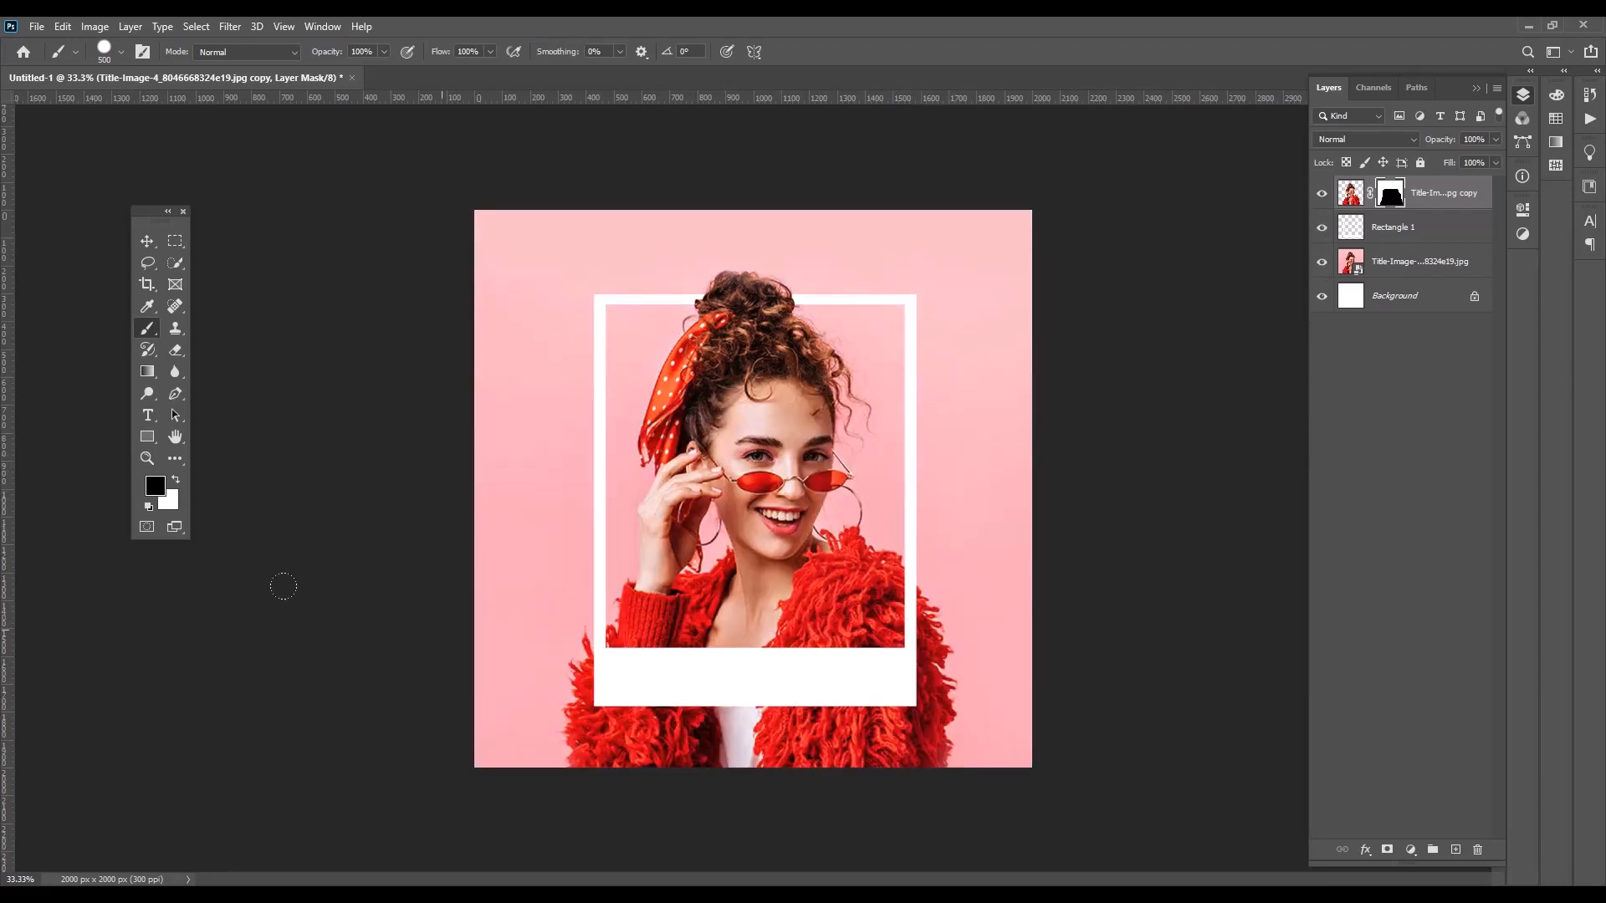
click(147, 242)
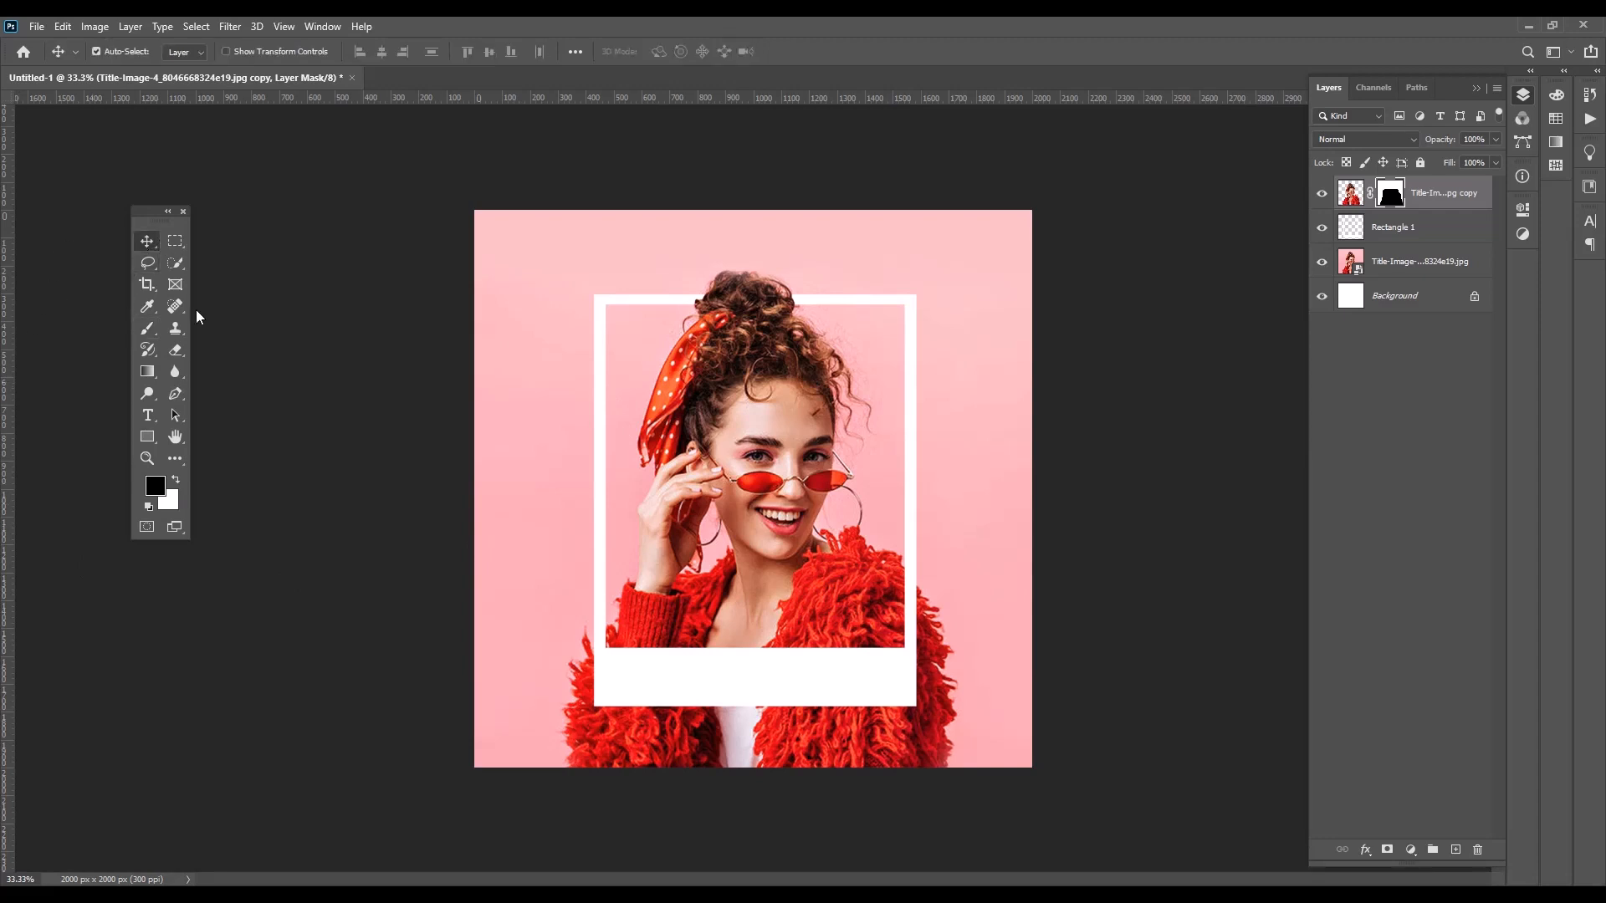
click(1285, 470)
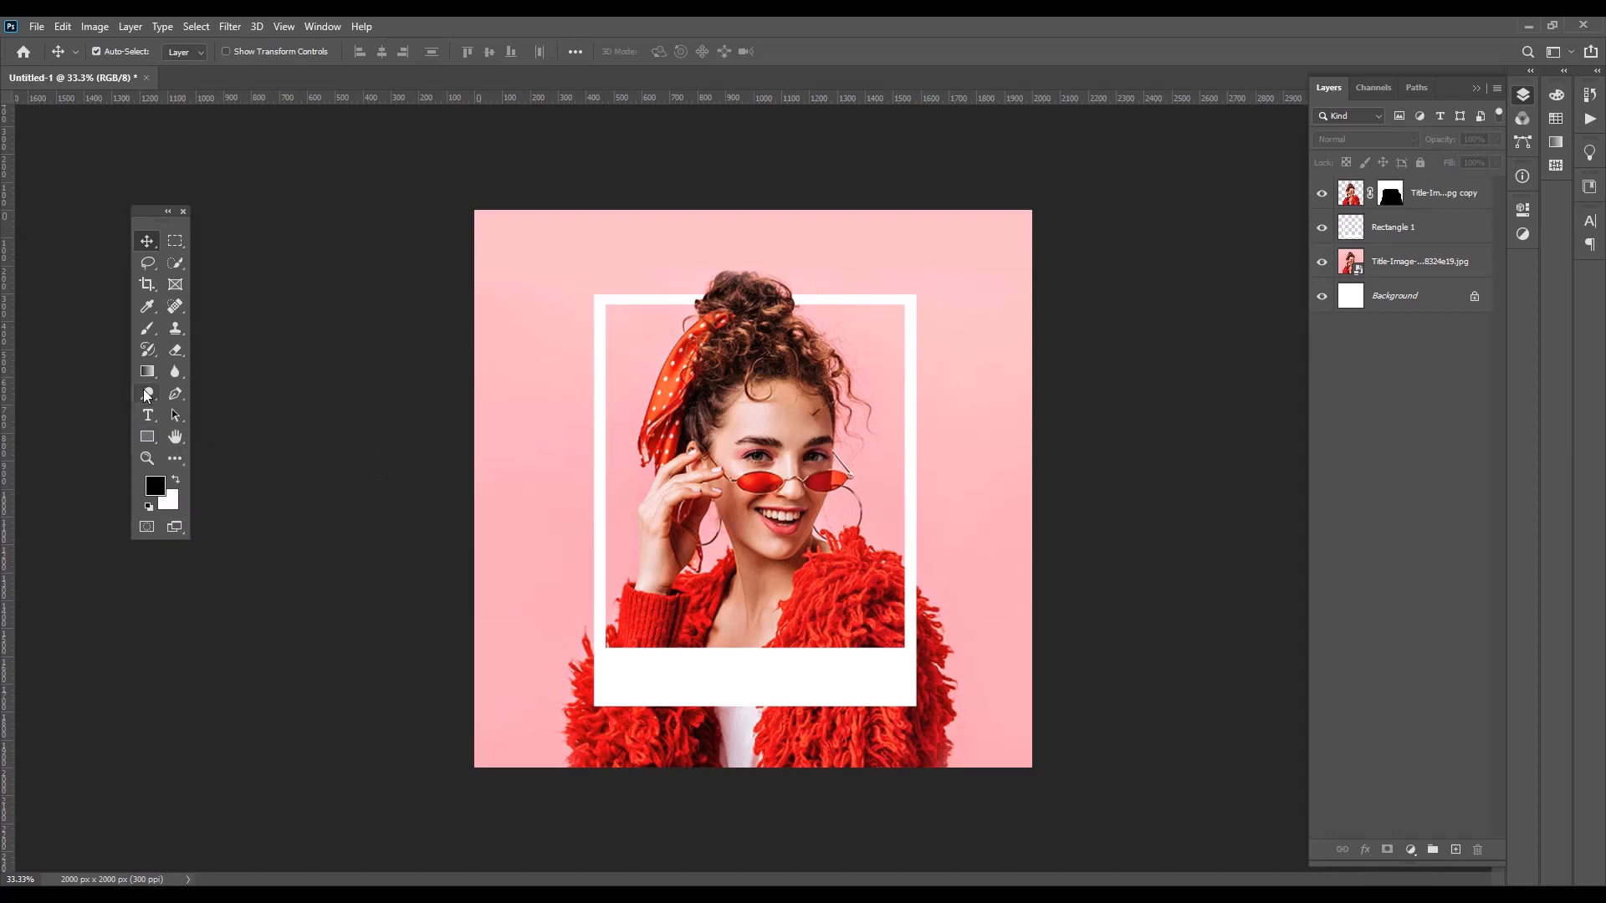
Create a new empty layer and place it directly below the original photo layer
right_click(149, 331)
click(205, 333)
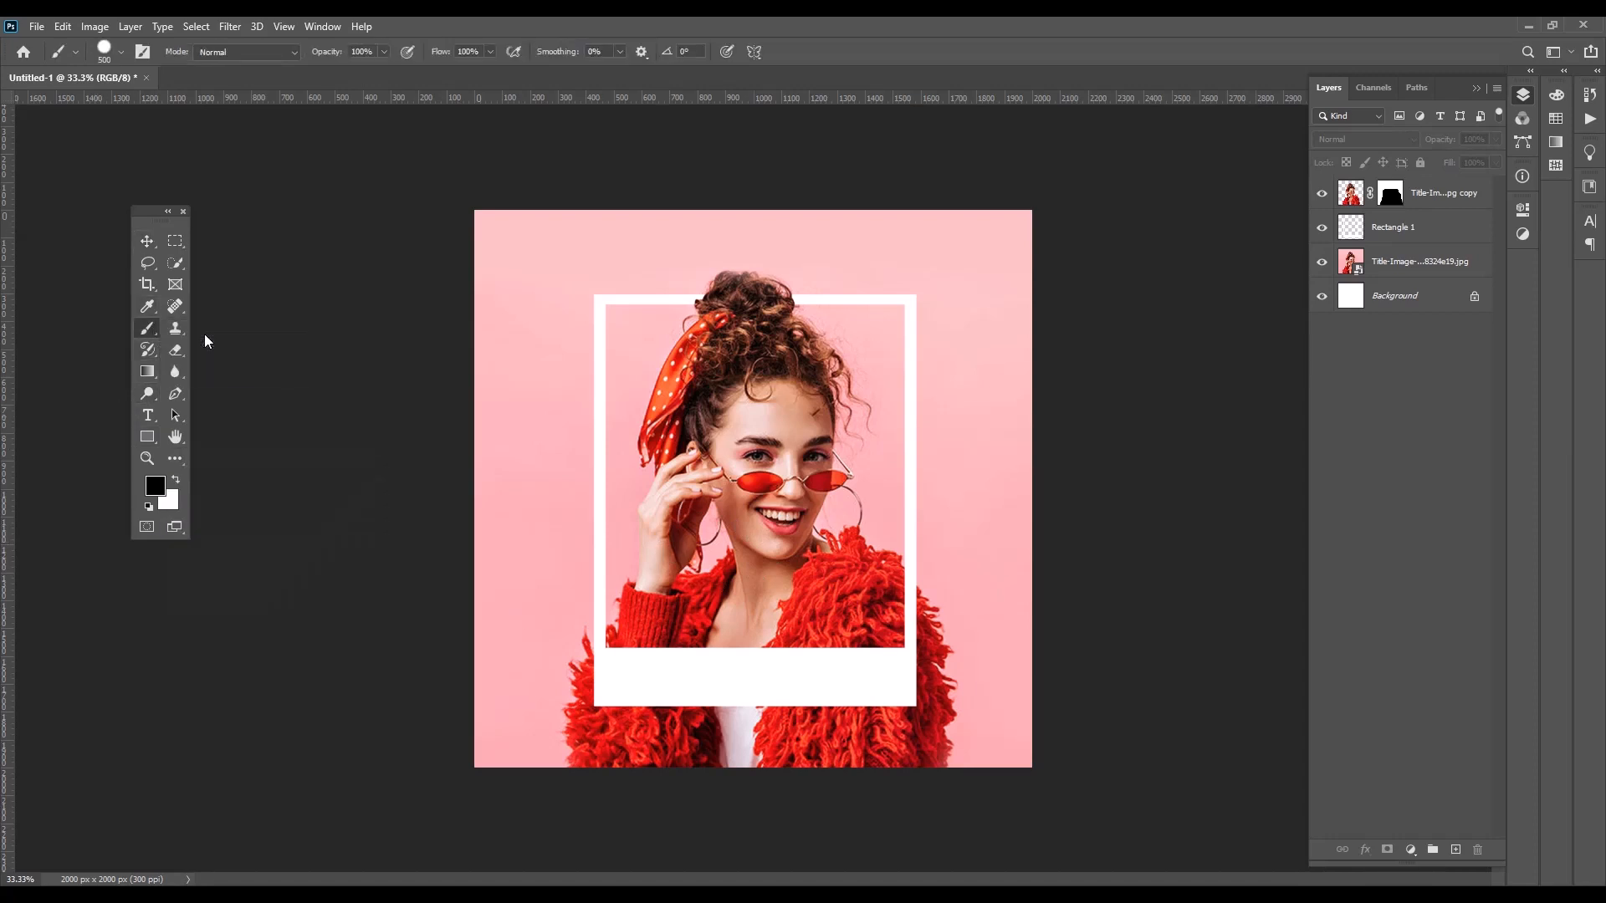
click(1396, 266)
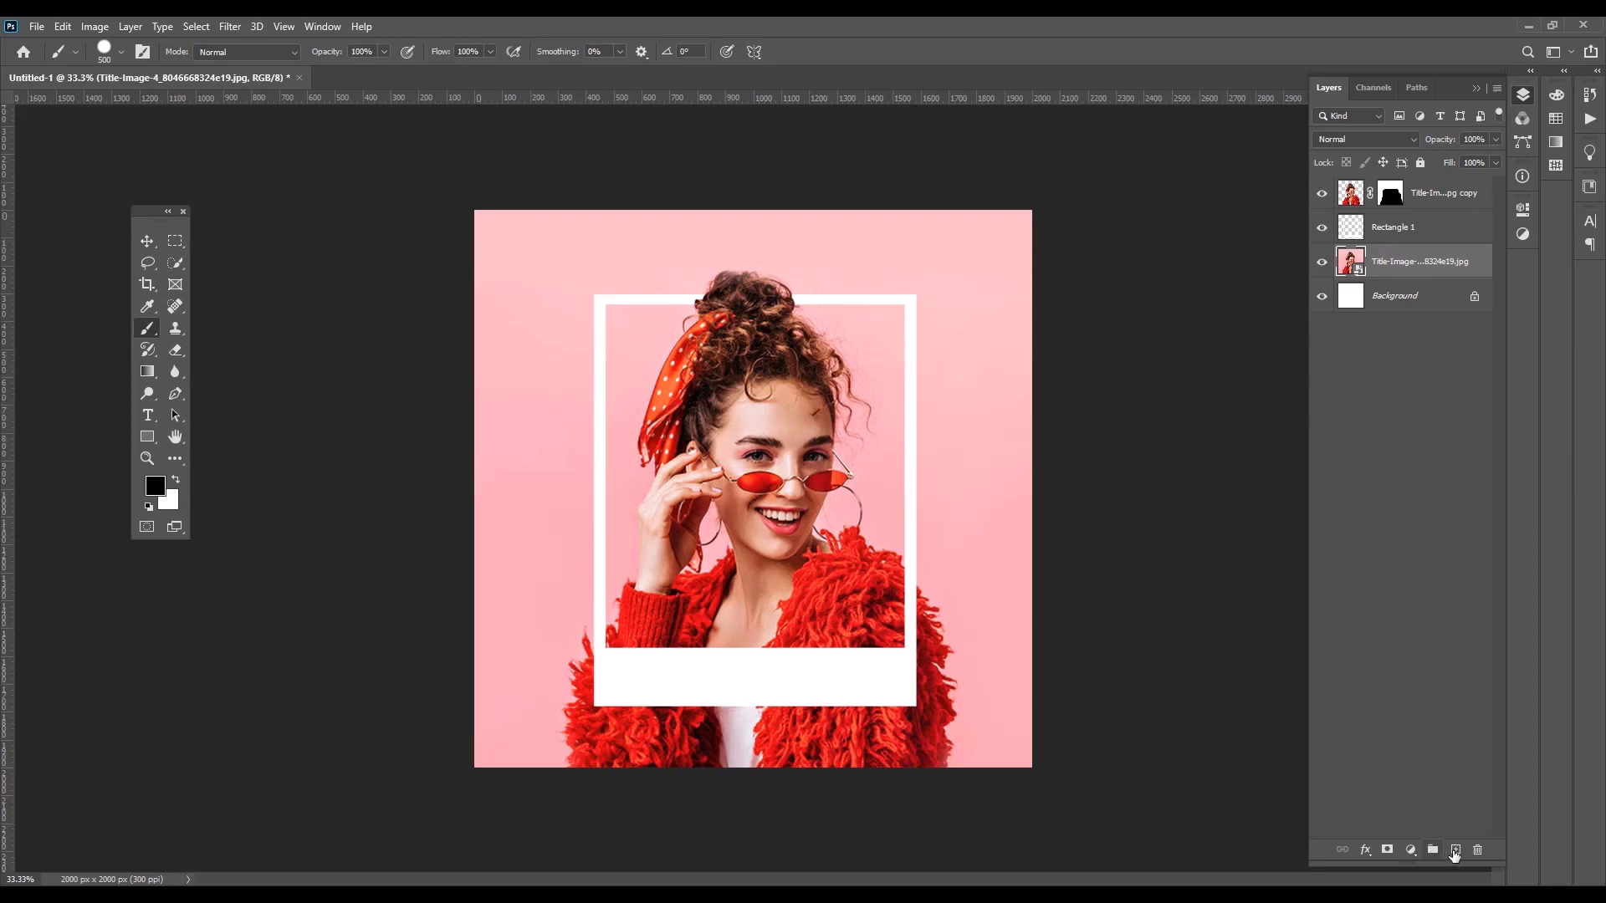
click(1455, 851)
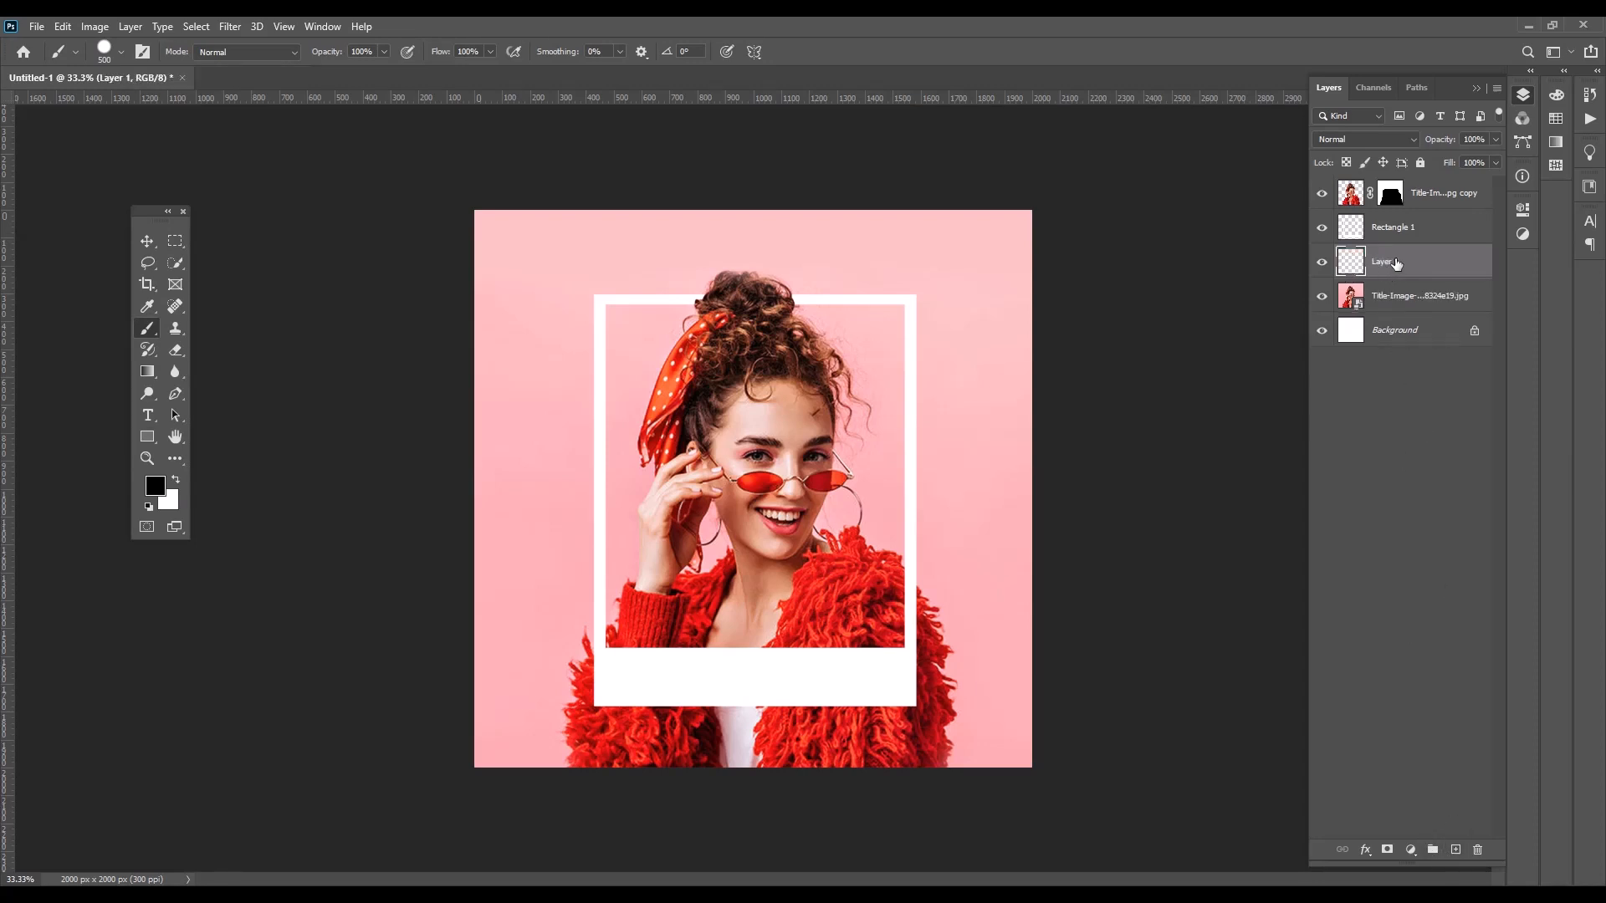
drag(1396, 264, 1395, 303)
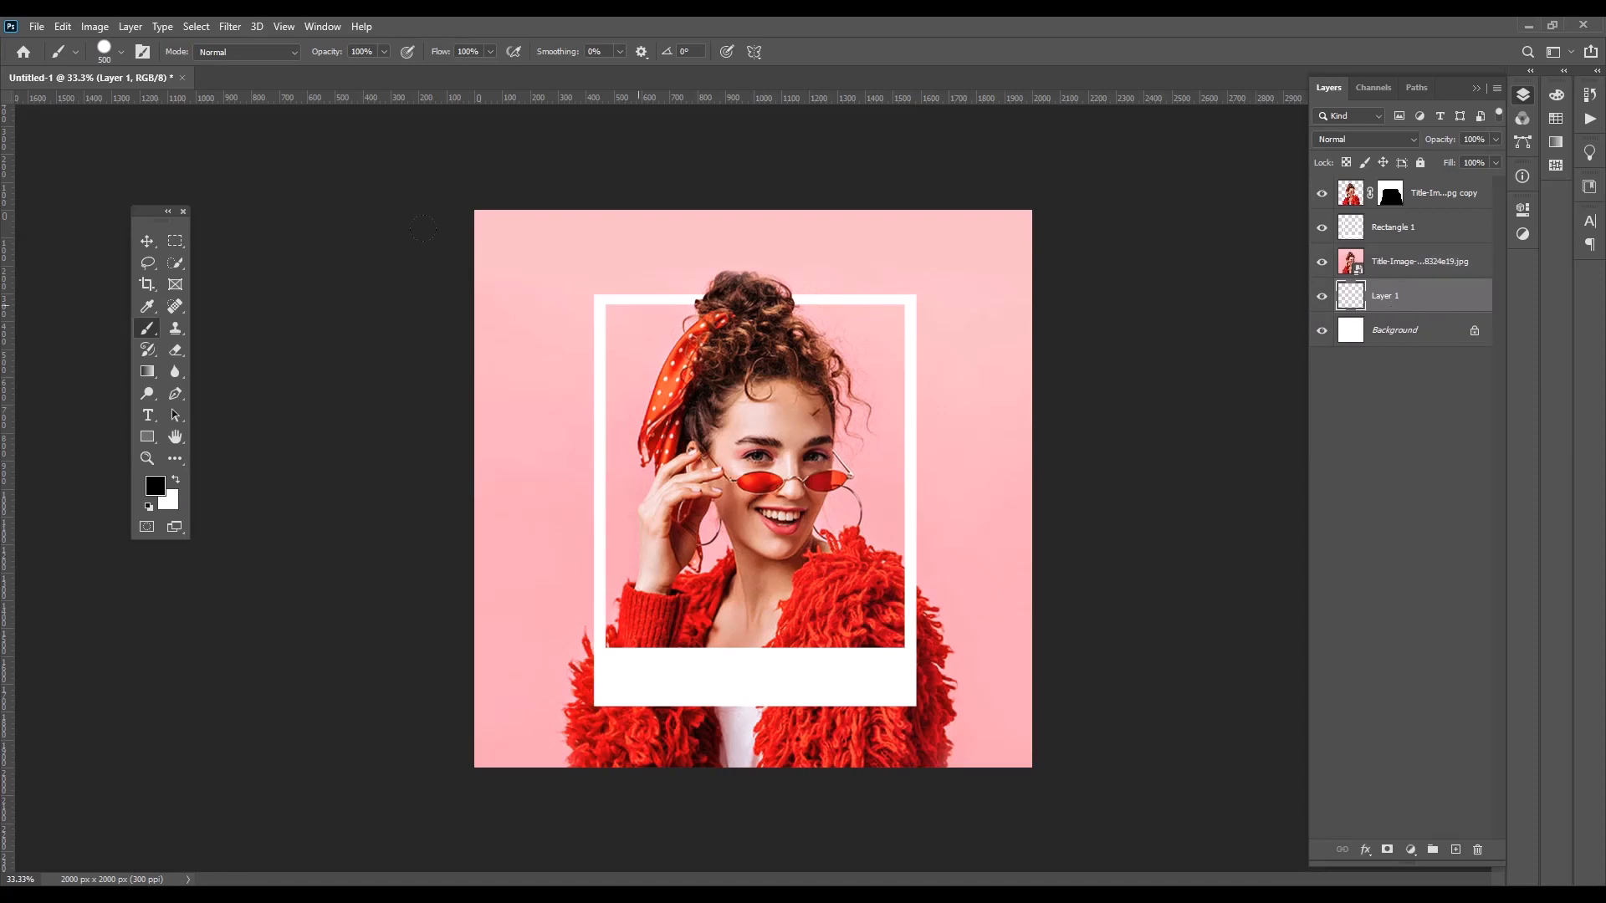
Switch to the Soft Round brush and set its flow to 16%
click(122, 52)
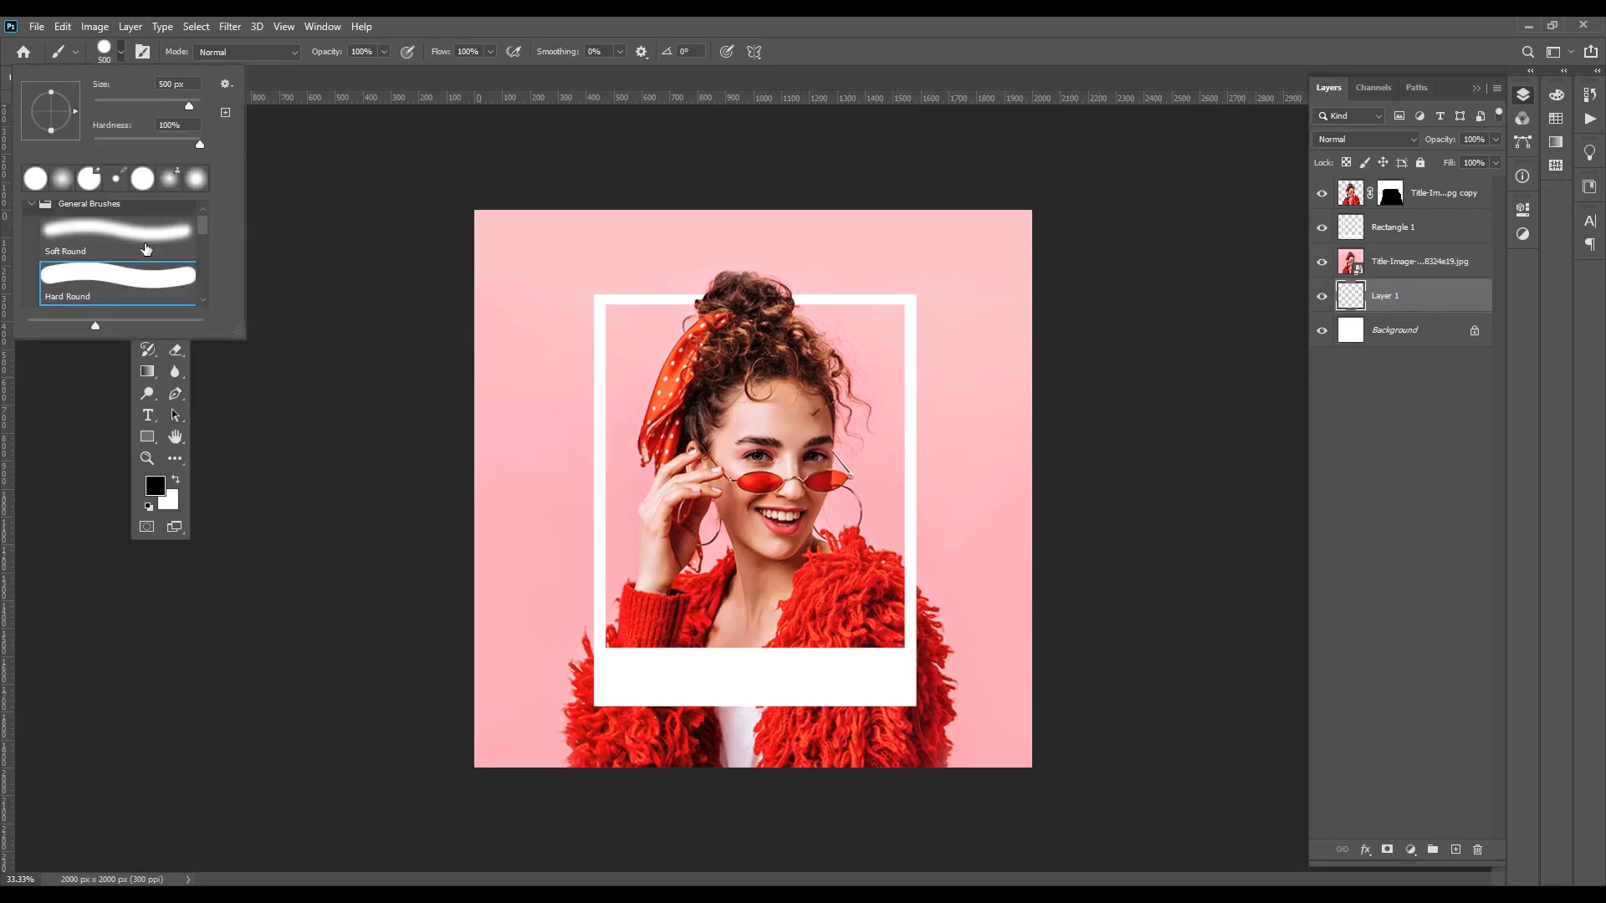
click(143, 239)
click(120, 53)
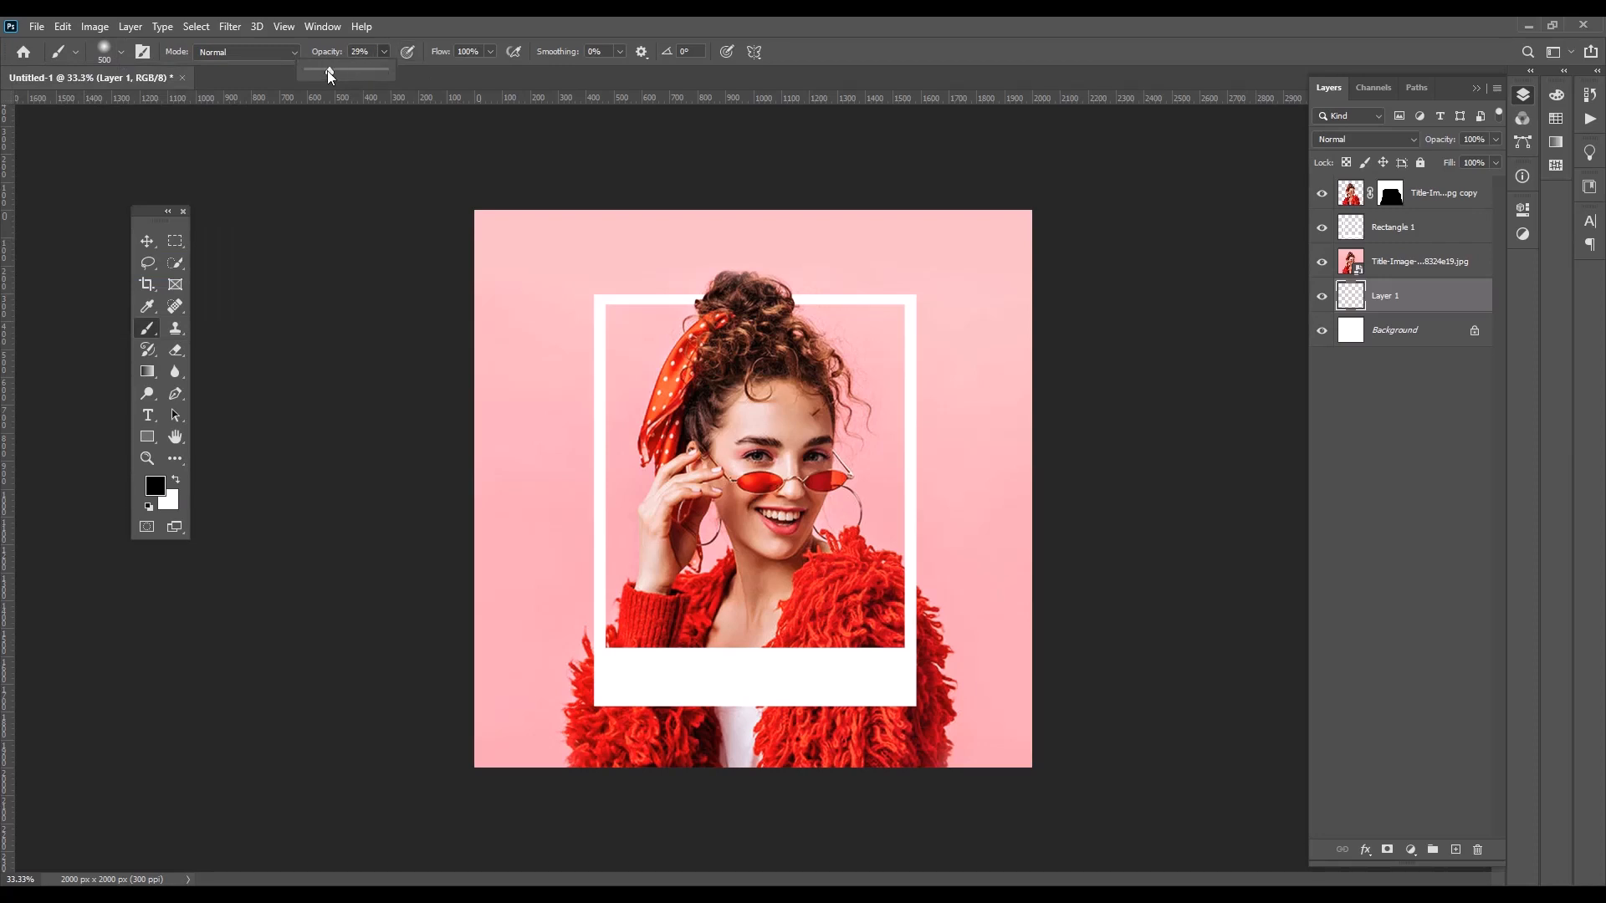
click(492, 52)
drag(435, 69, 433, 74)
Move the empty layer above the original photo, paint a soft black shadow around the frame's lower part, and undo the excess stroke
mouse_move(1367, 297)
mouse_down()
mouse_move(1369, 255)
mouse_move(1366, 279)
mouse_up()
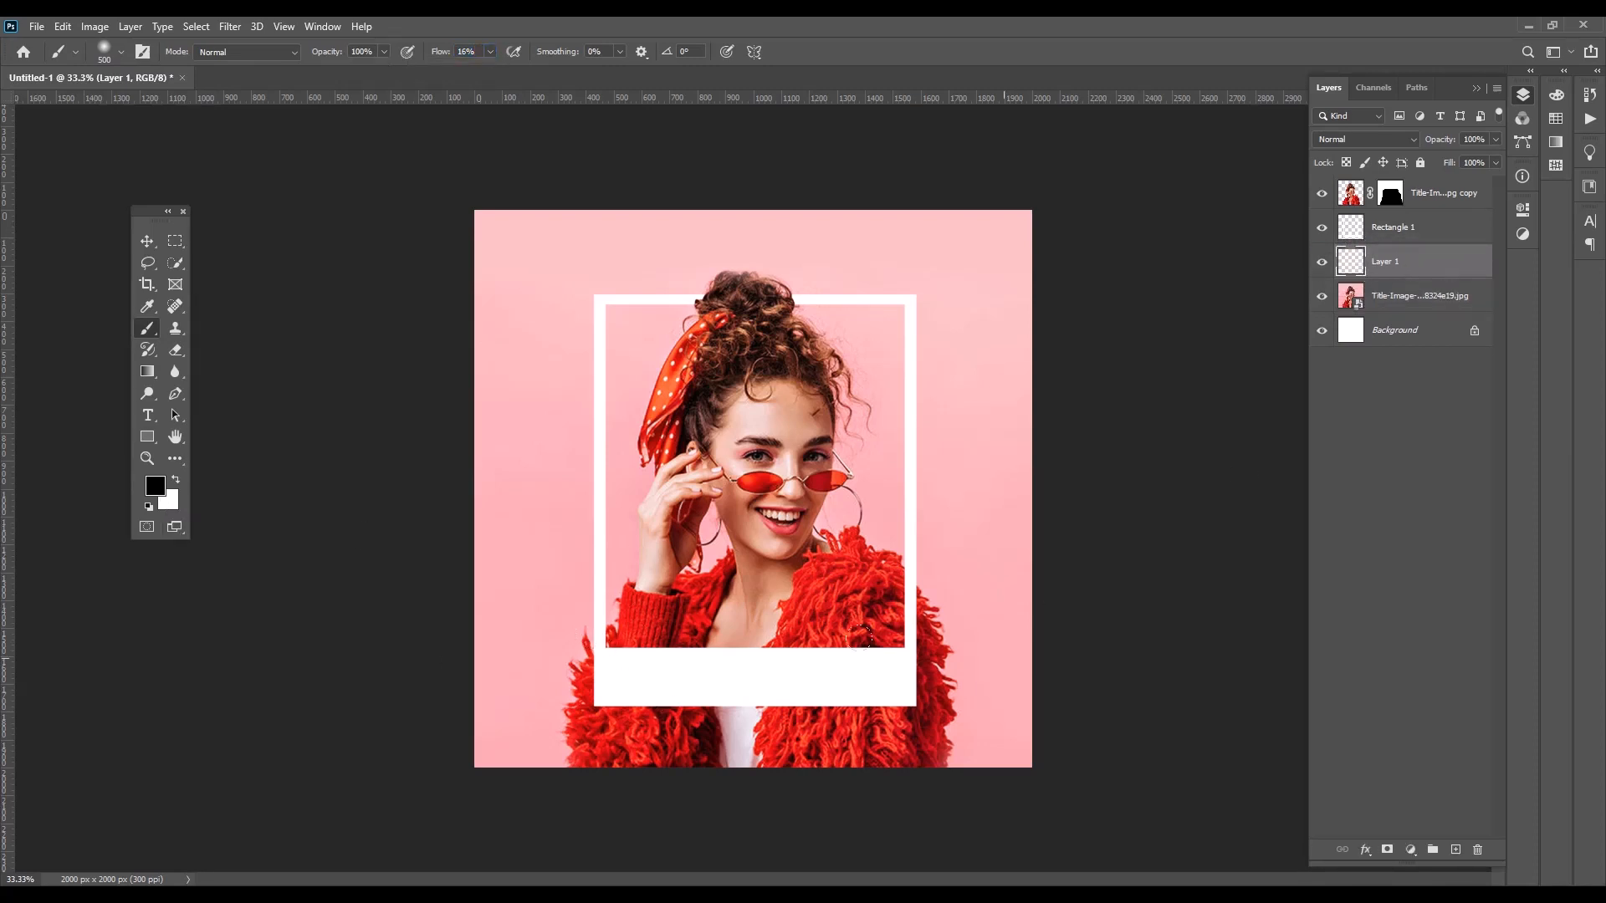
drag(561, 613, 1012, 600)
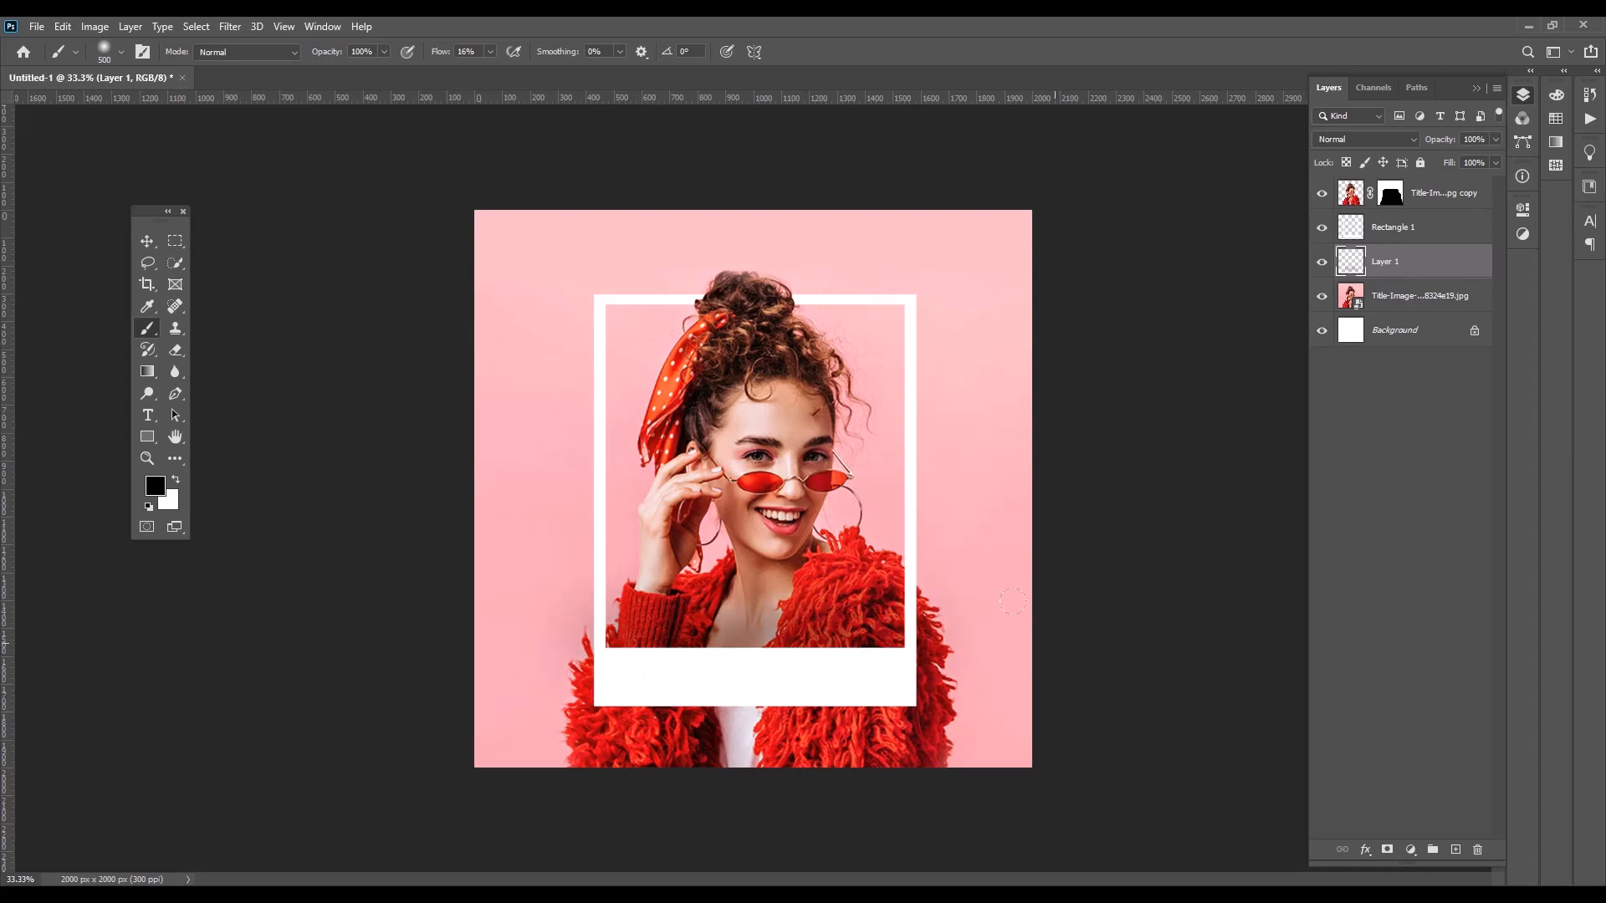
drag(608, 621, 1013, 601)
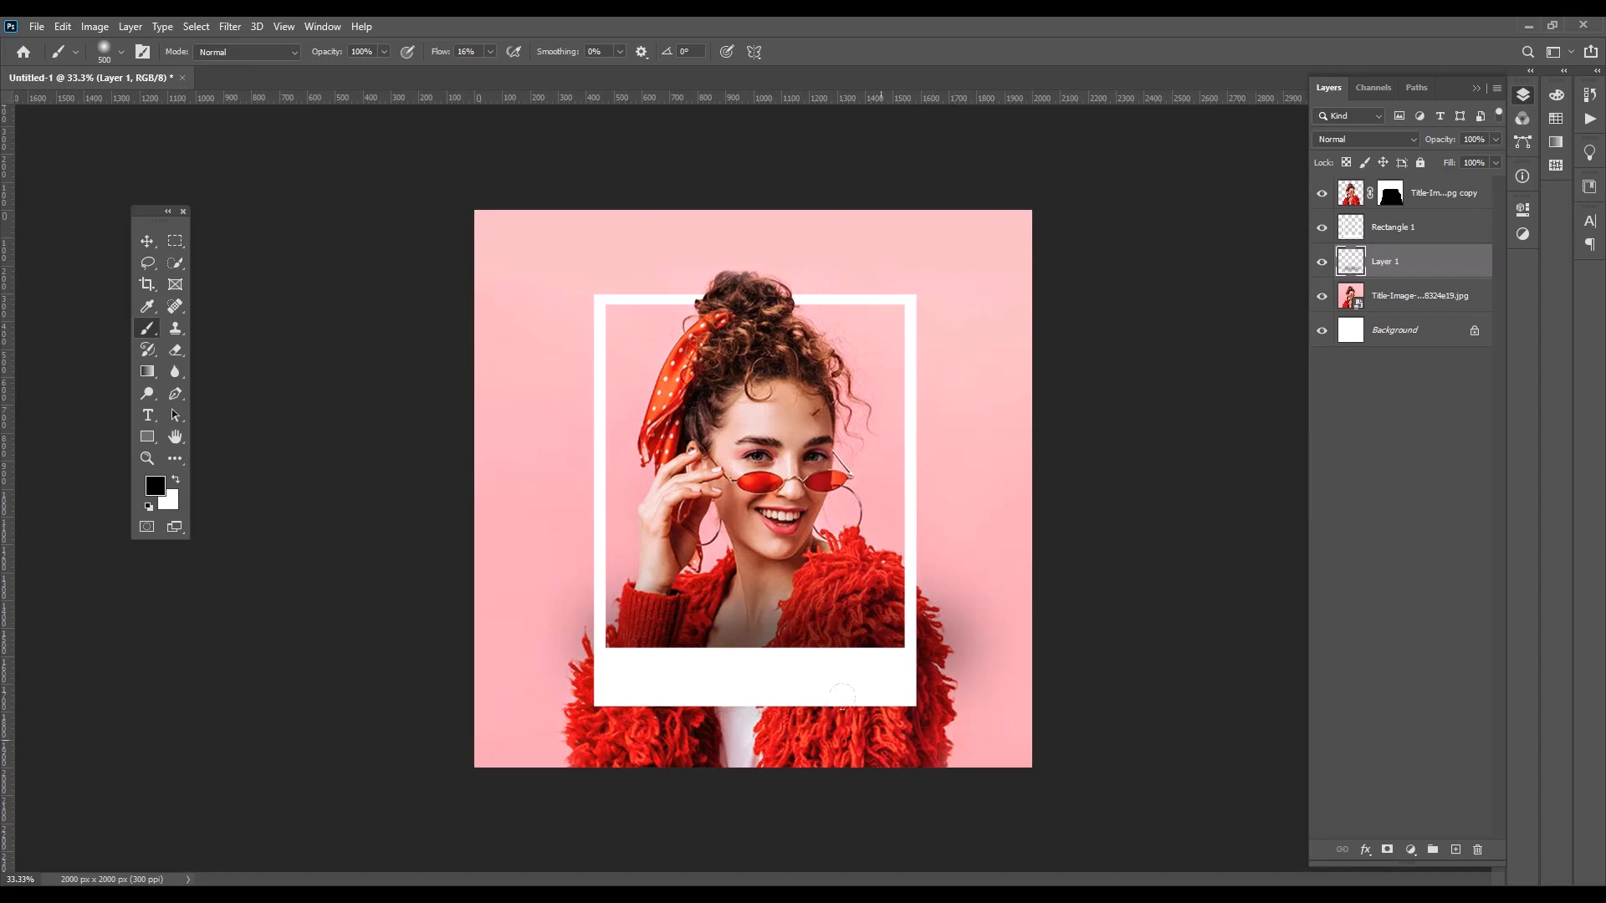
key(ctrl+z)
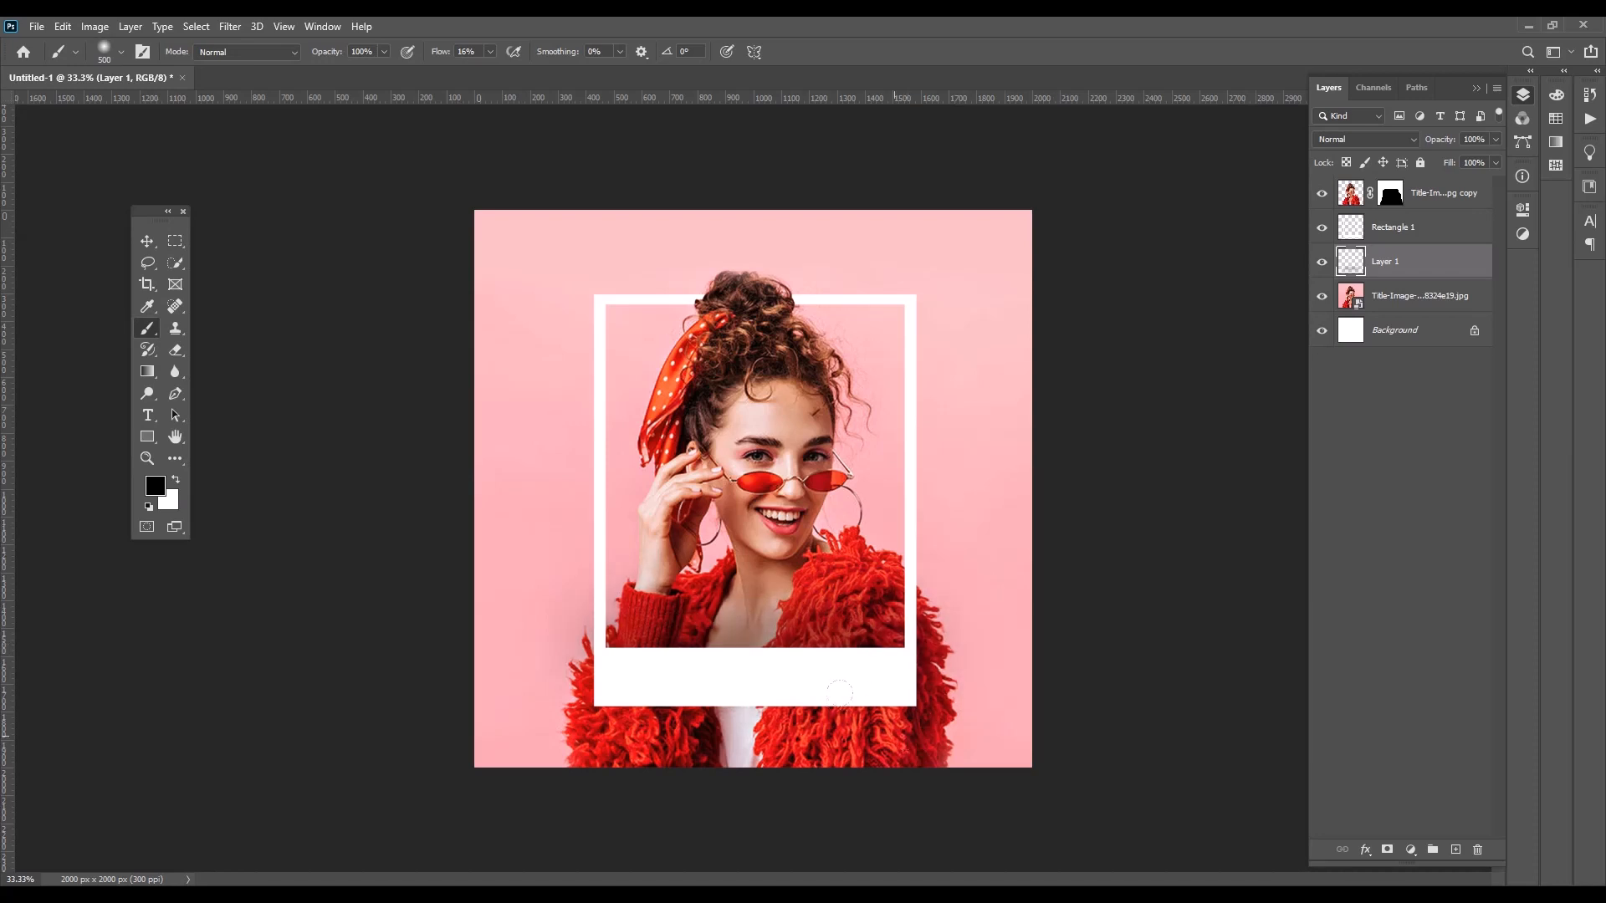
click(144, 243)
click(334, 478)
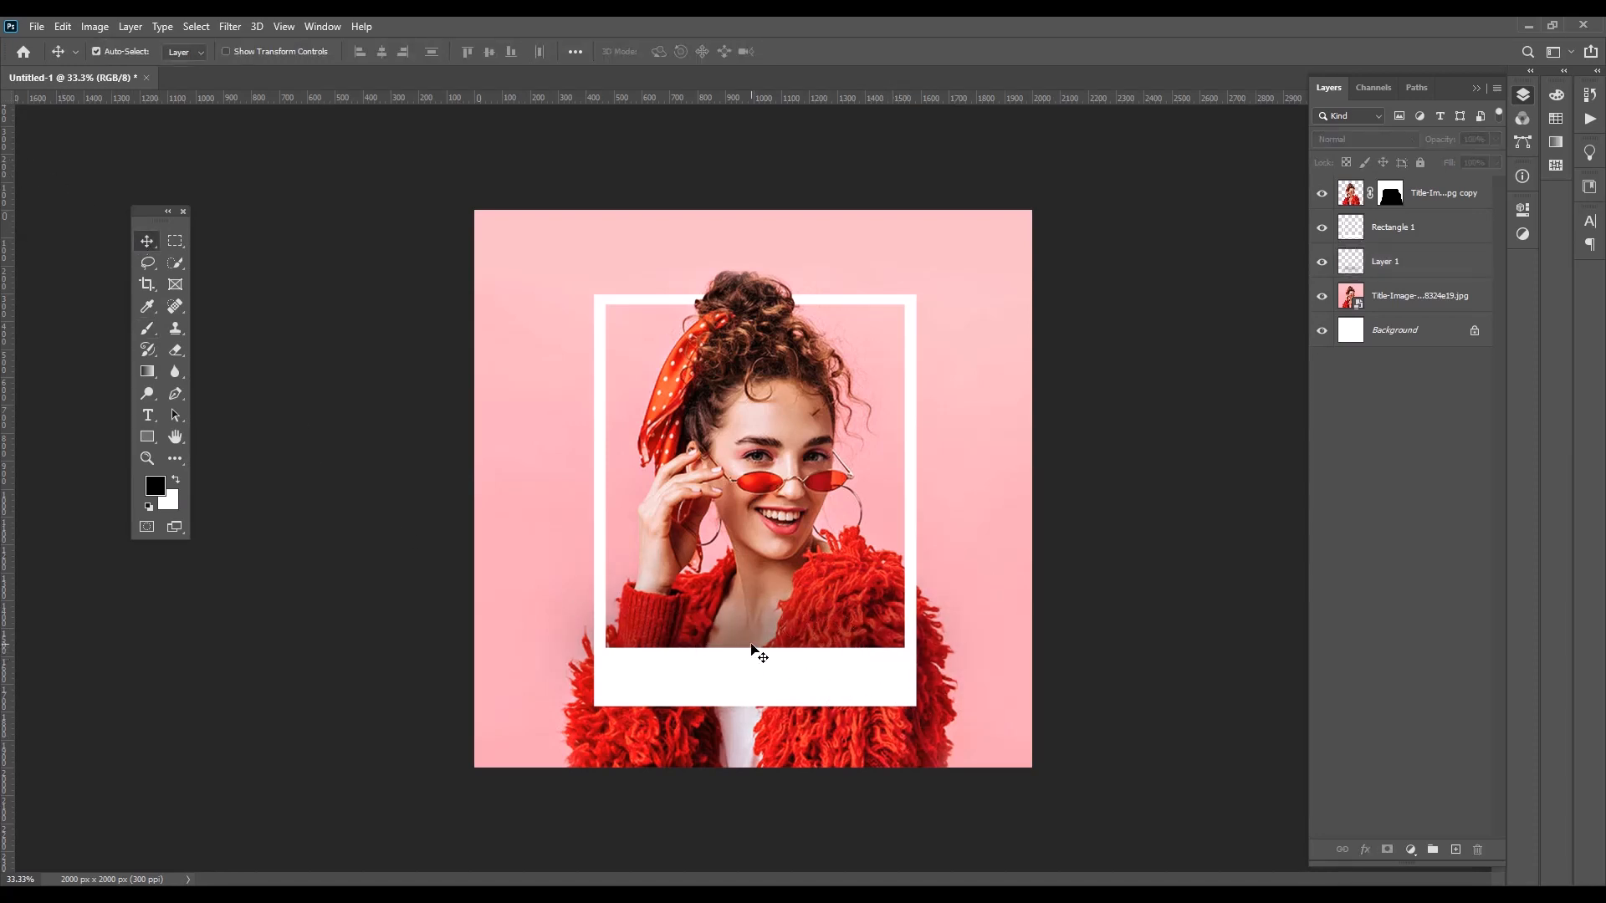
Add the horizontal text "FASHION WEEKEND" in black above the frame's upper edge
click(147, 416)
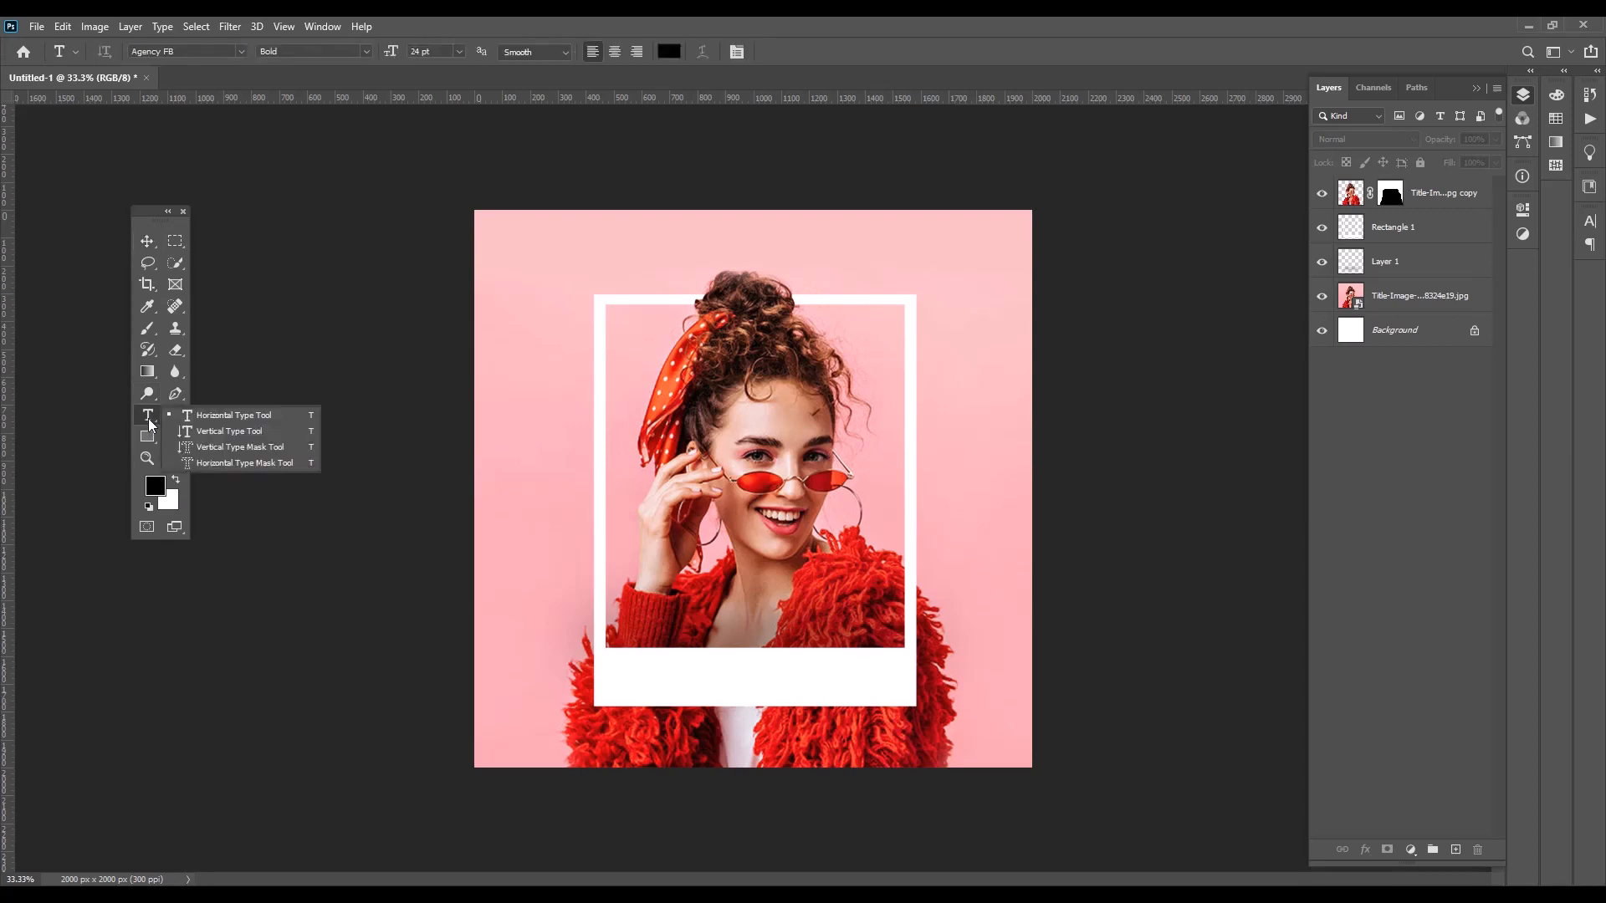
click(228, 415)
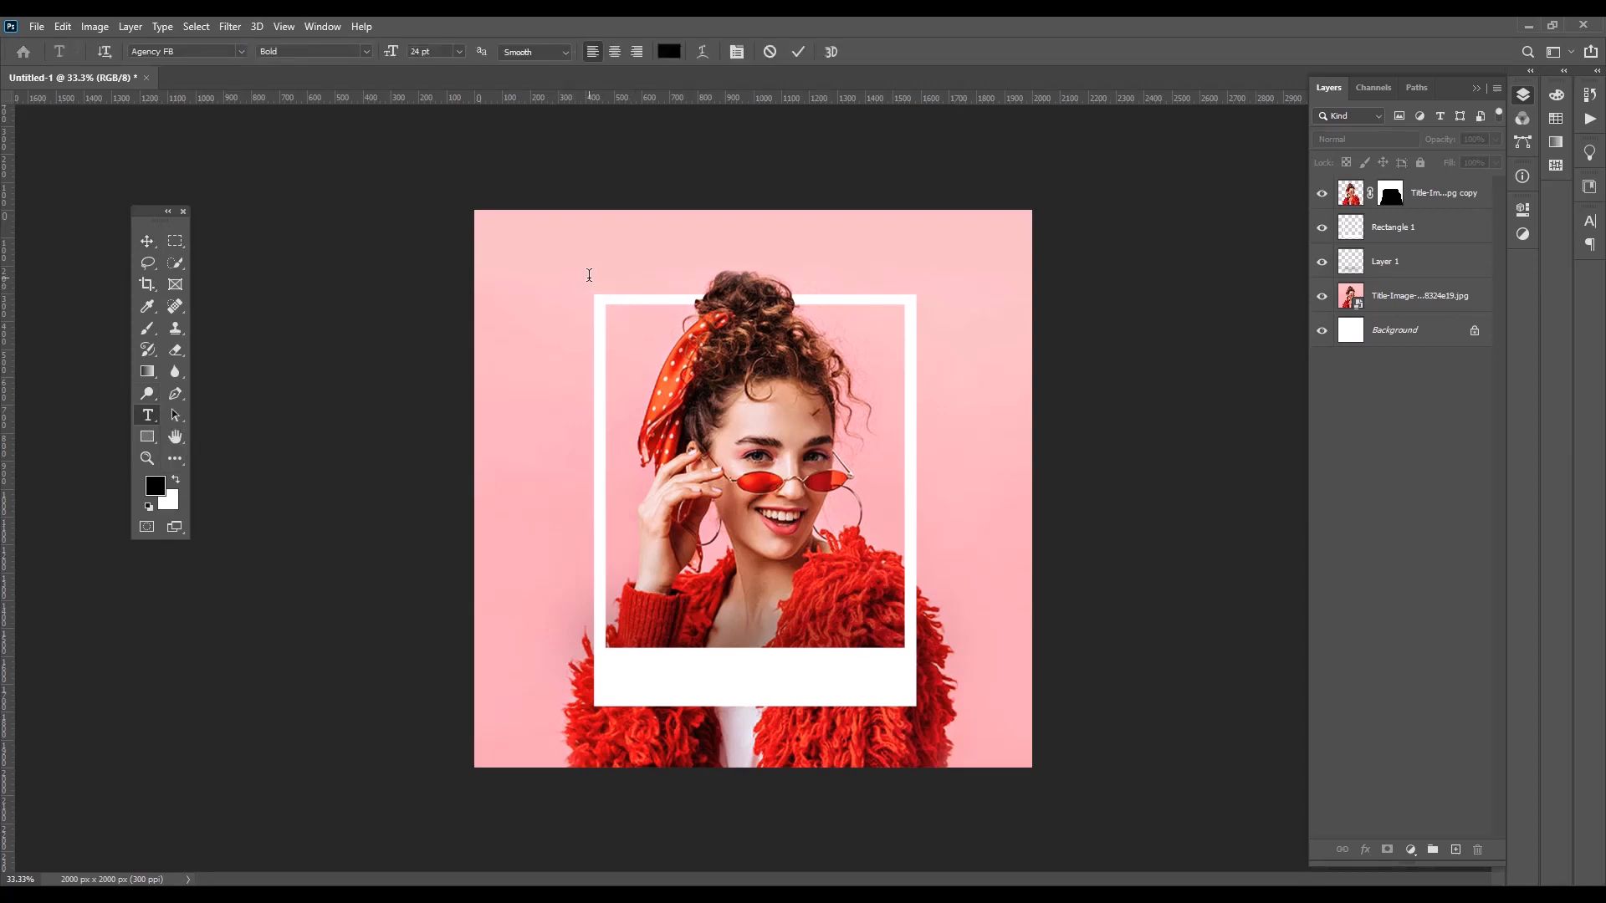
click(588, 278)
text(FA)
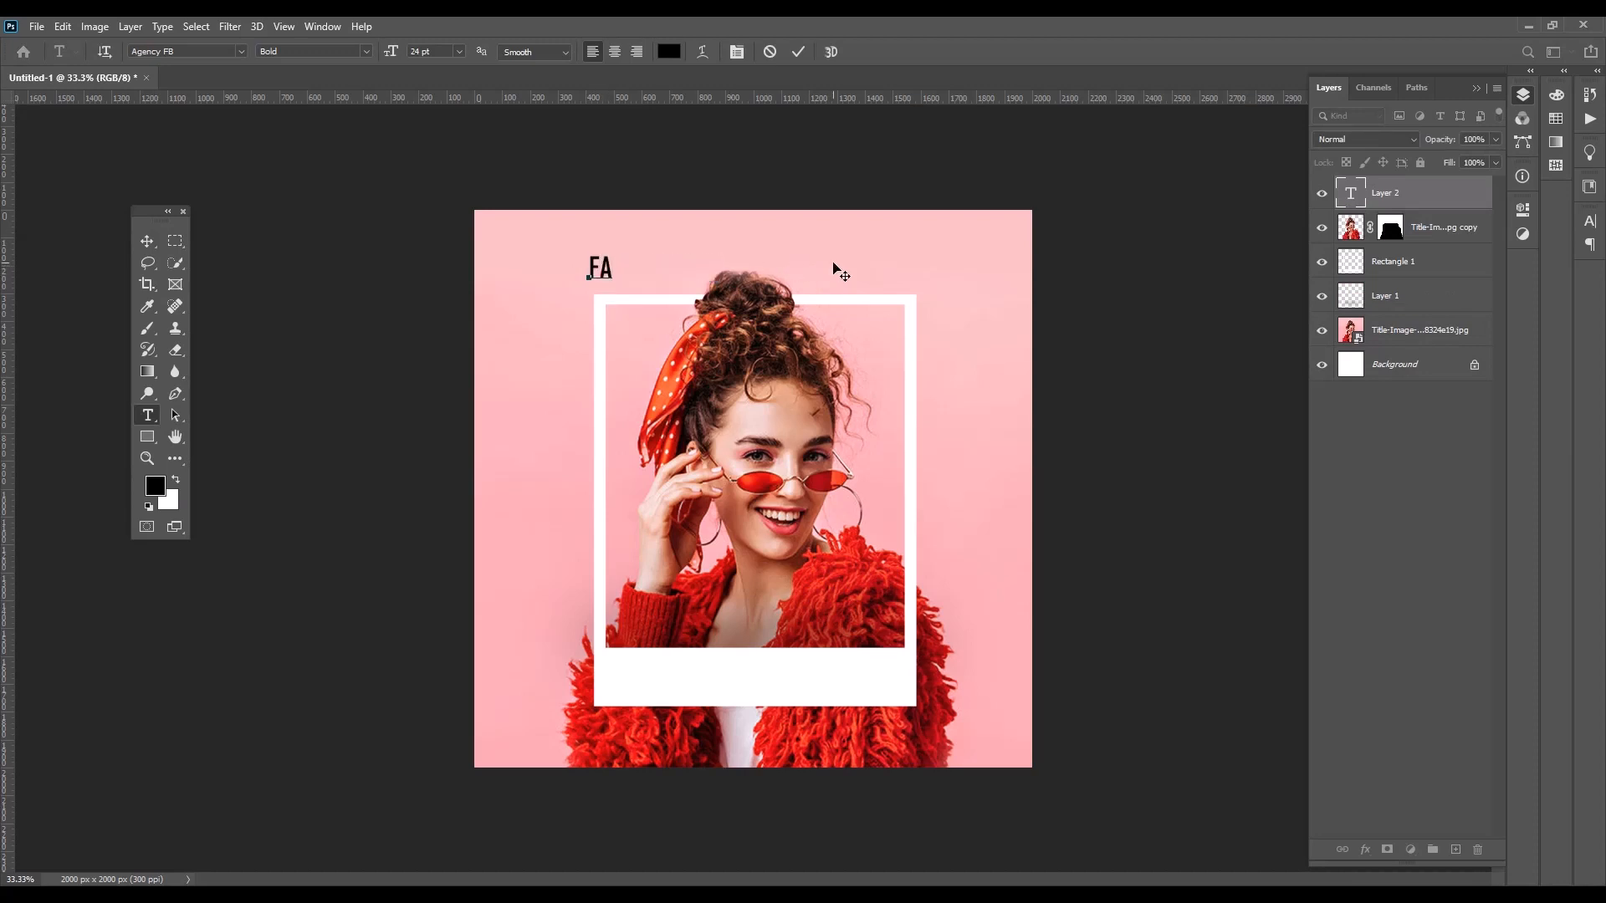
text(SHION WEE)
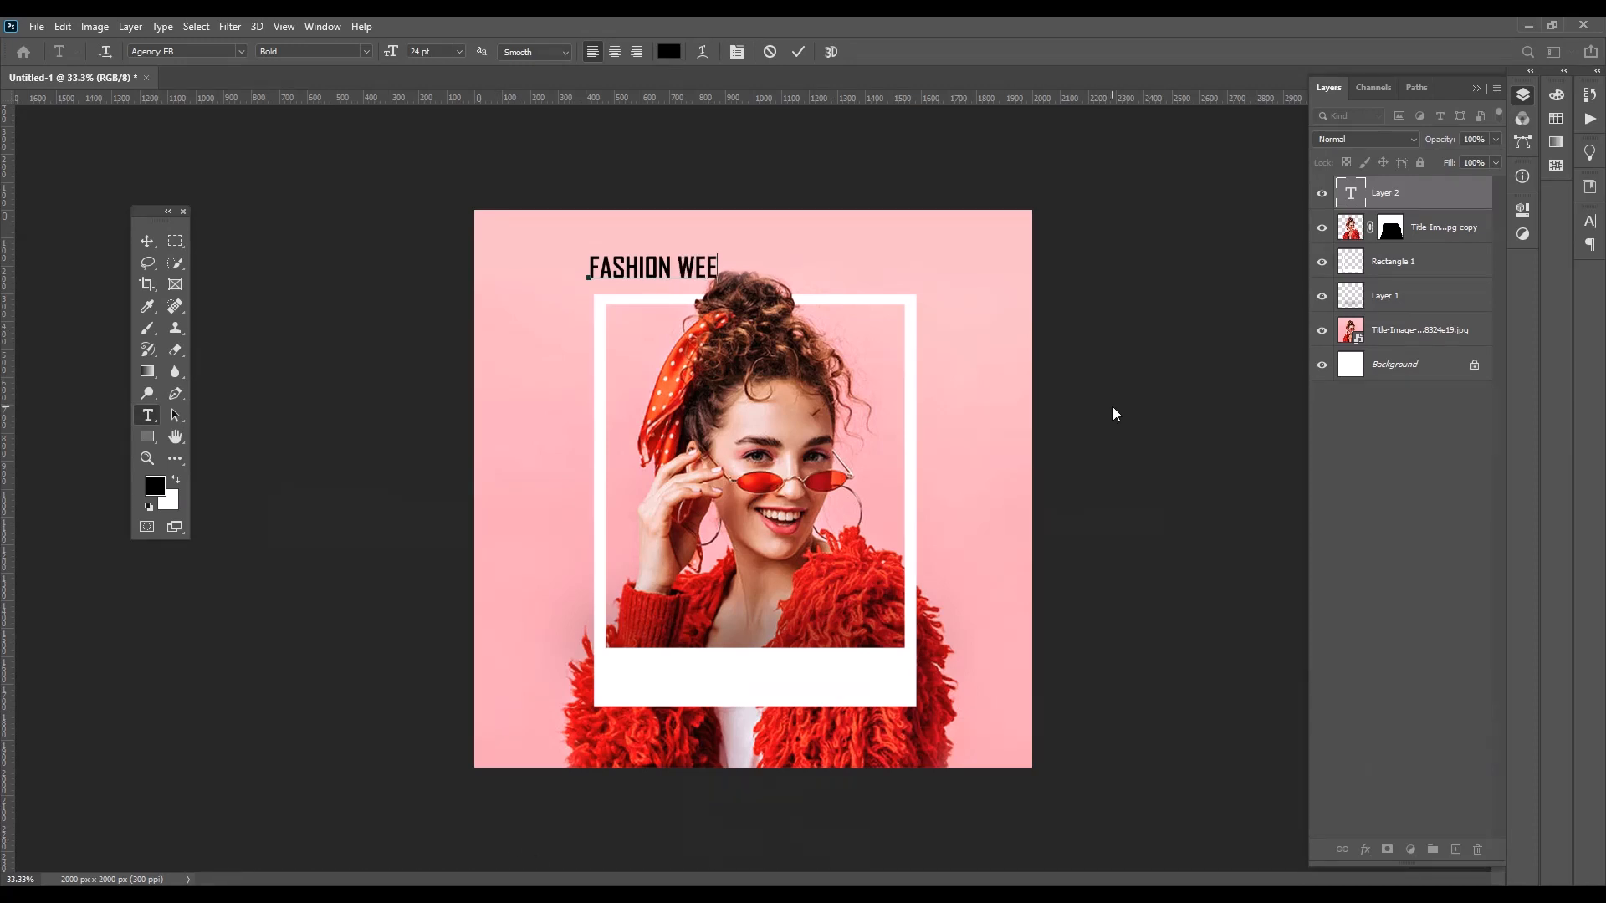
text(KEND)
click(147, 241)
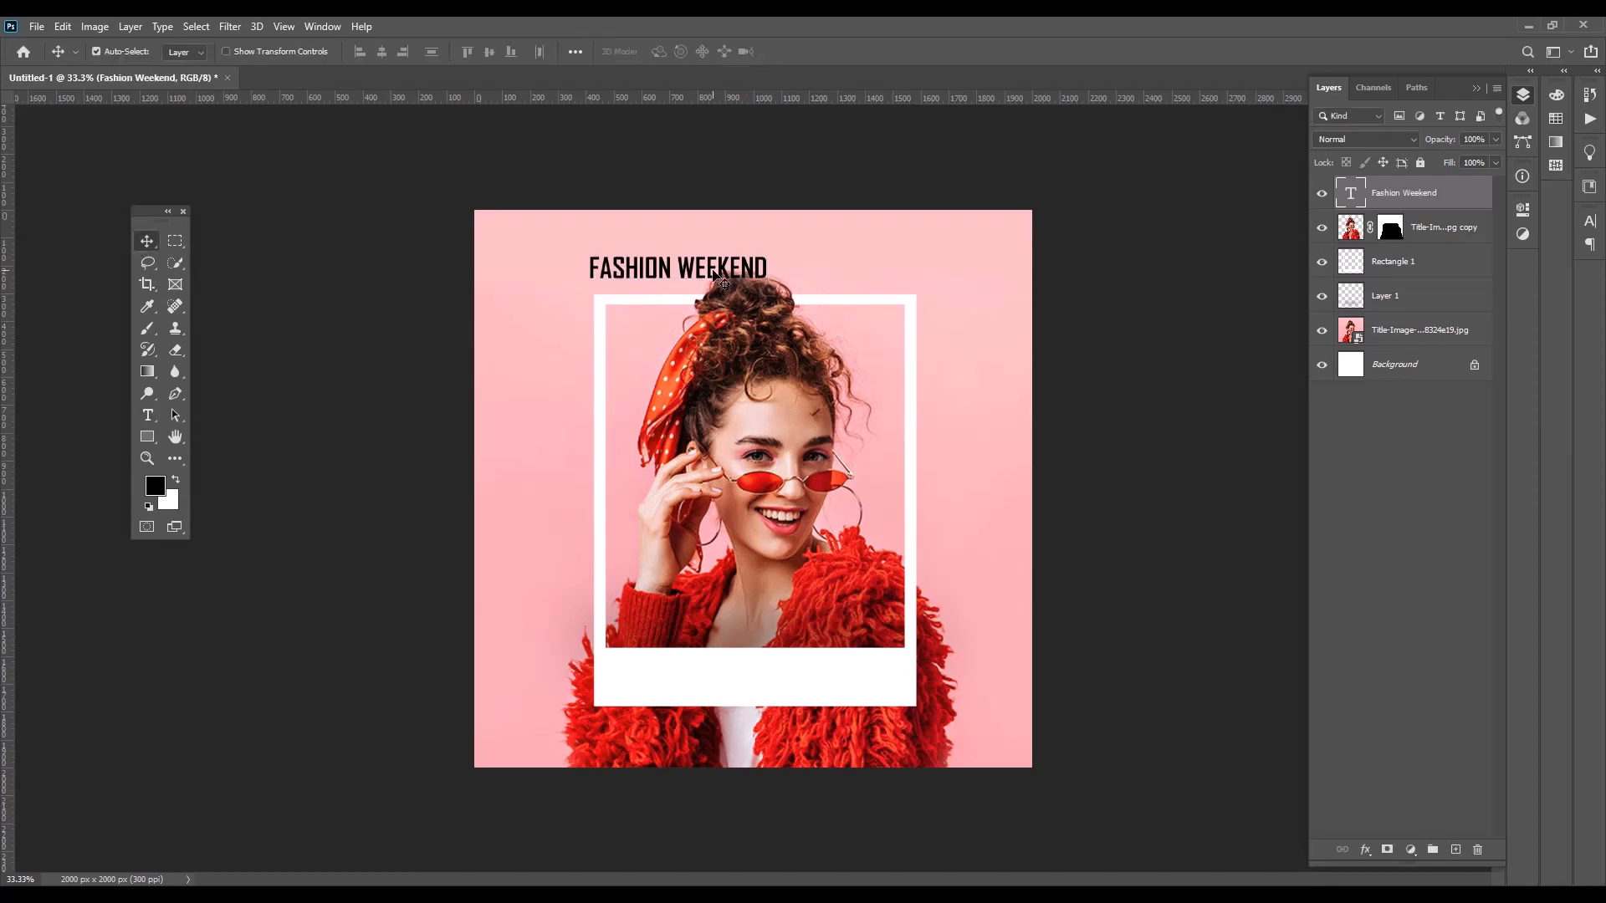
Move the text onto the frame's wide white lower border and change its font to Andoly Cokie
drag(728, 270, 738, 684)
double_click(738, 684)
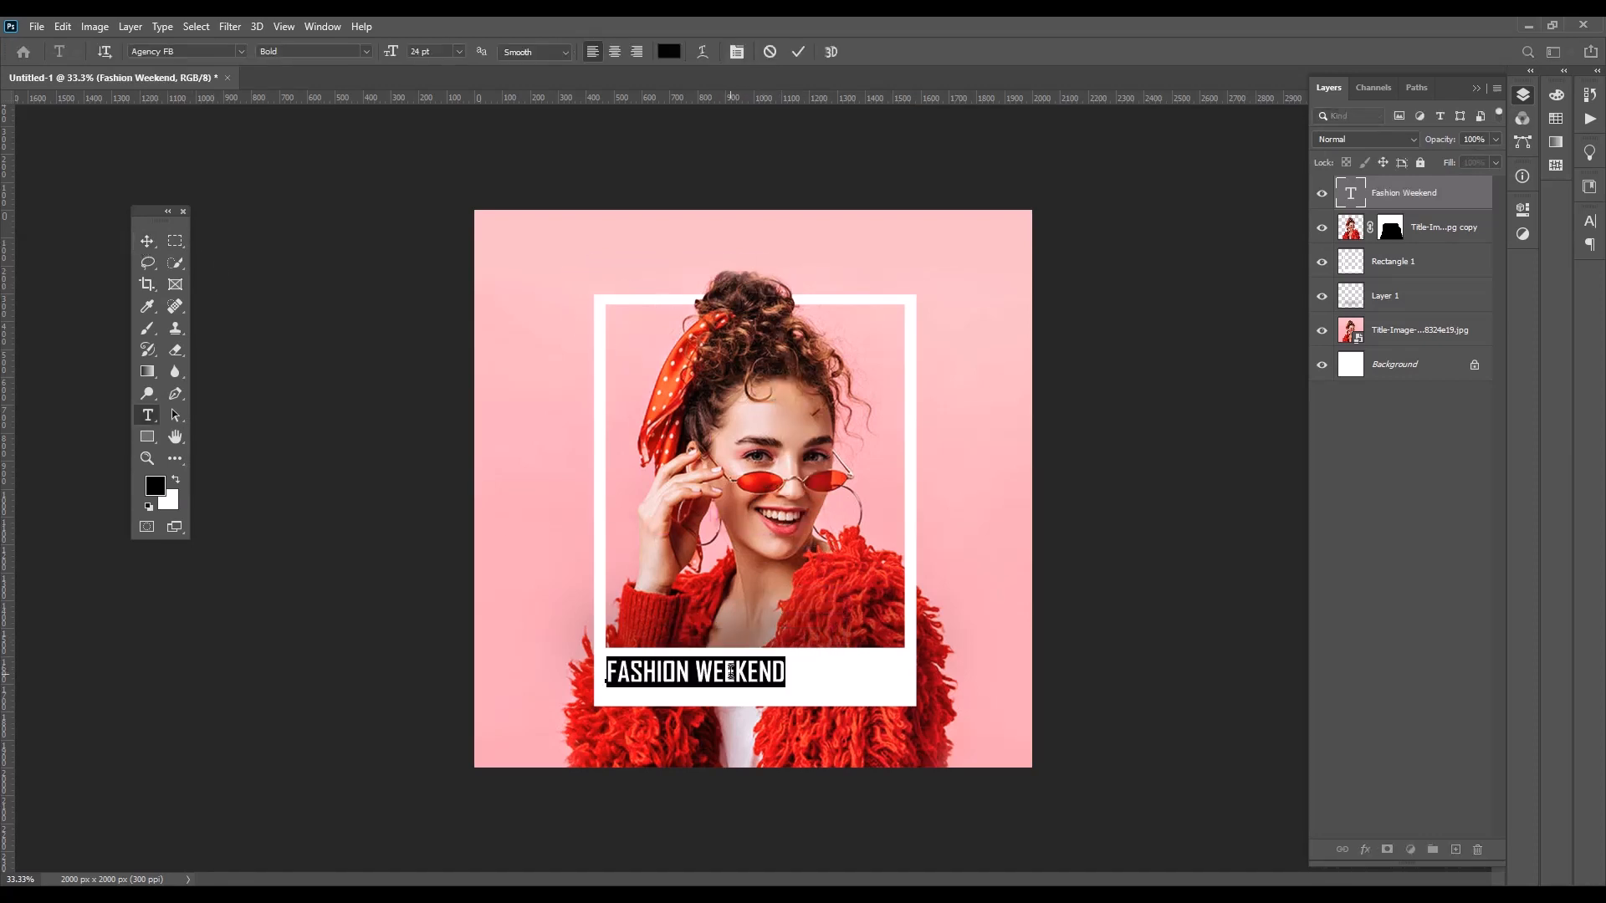
click(242, 51)
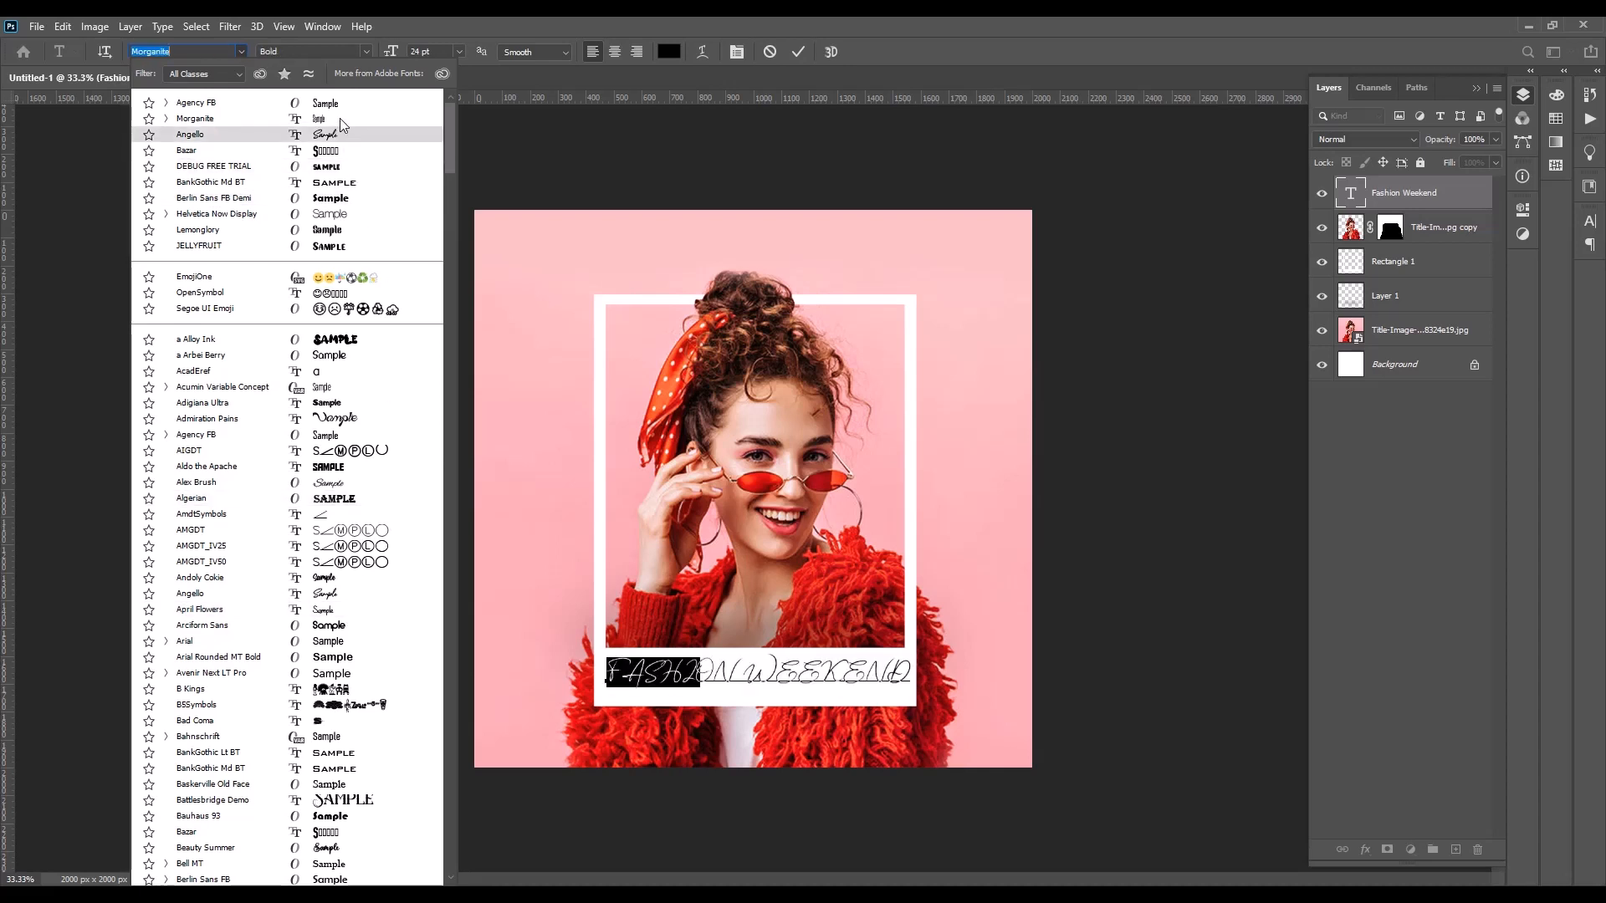
click(339, 579)
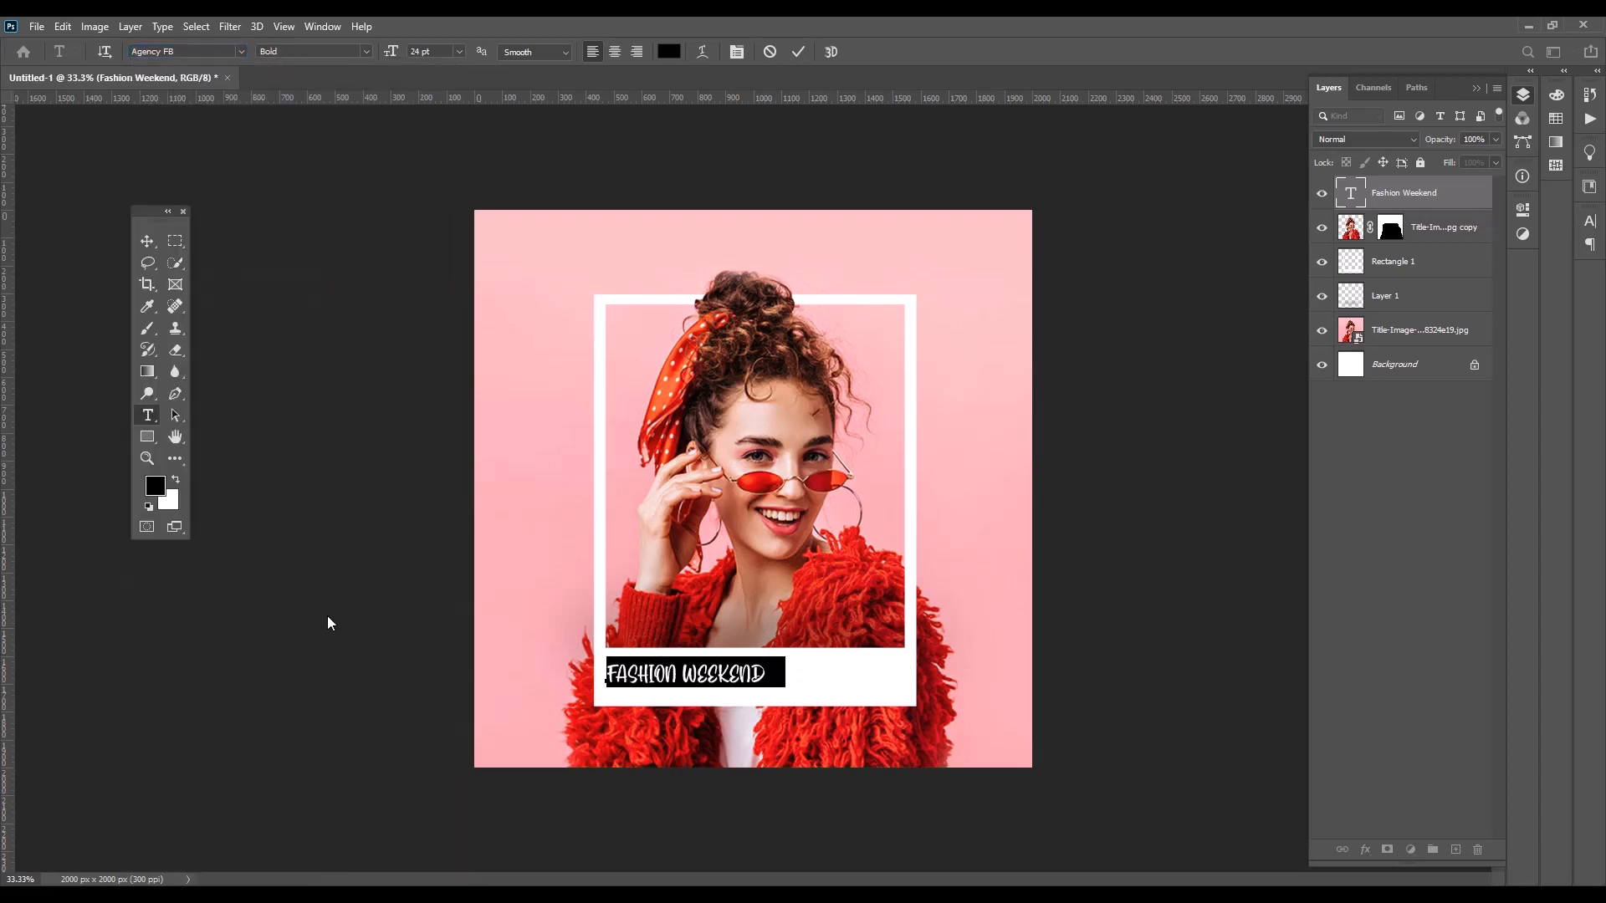
Scale the text up to about 118% and adjust its position within the frame's white lower border
click(147, 241)
drag(700, 679, 821, 707)
key(ctrl+t)
click(828, 51)
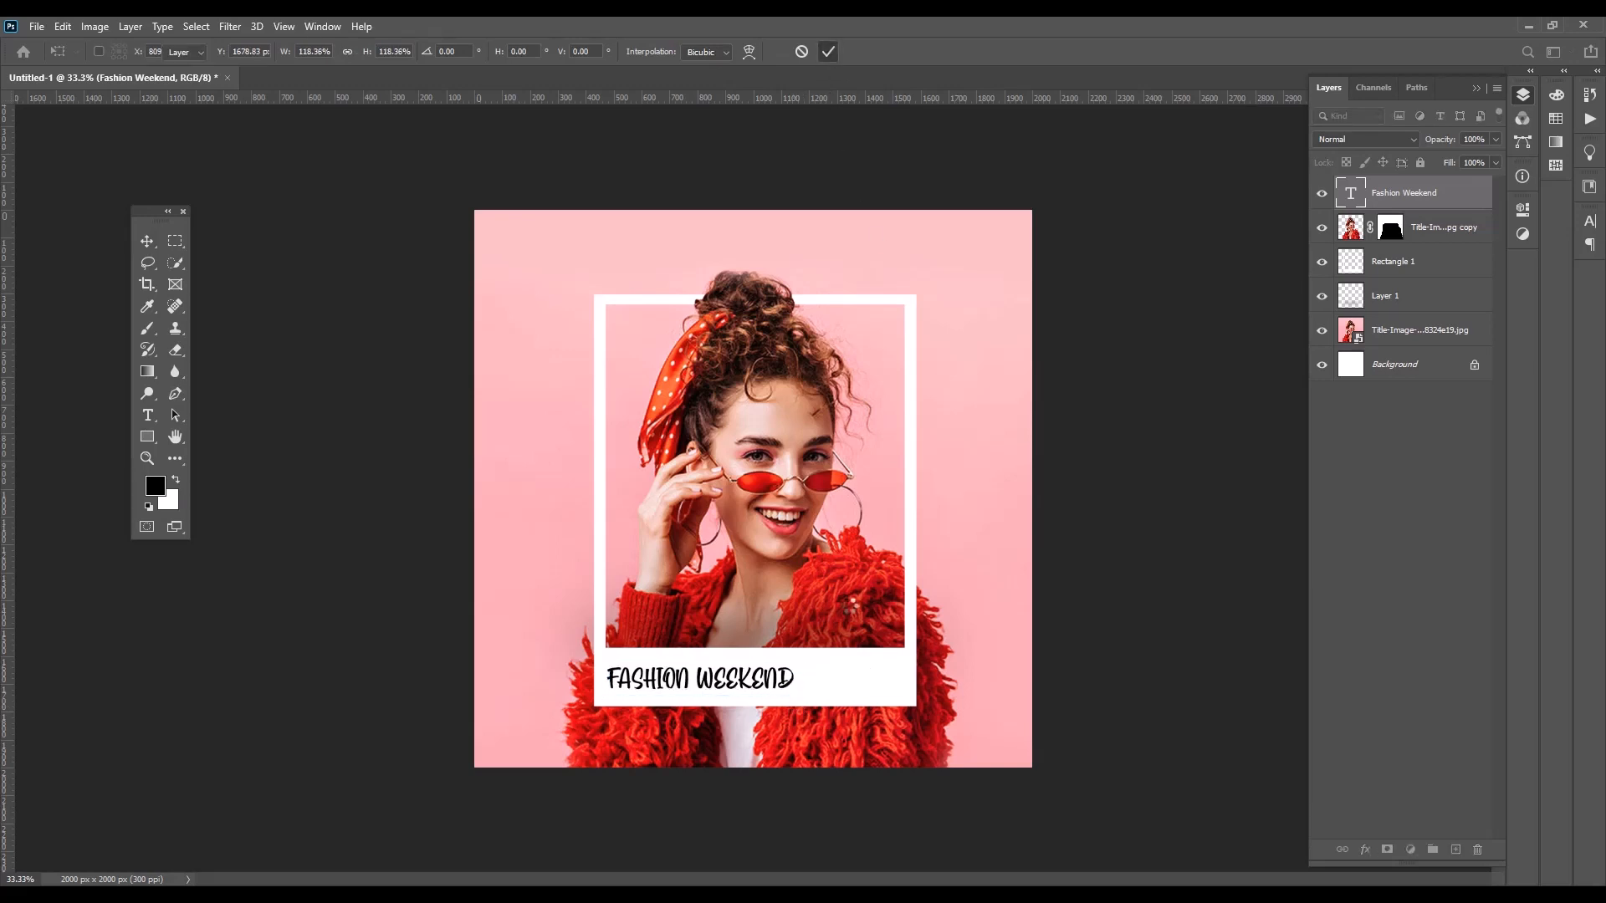
drag(716, 688, 714, 678)
key(Down)
key(Down)
key(Down)
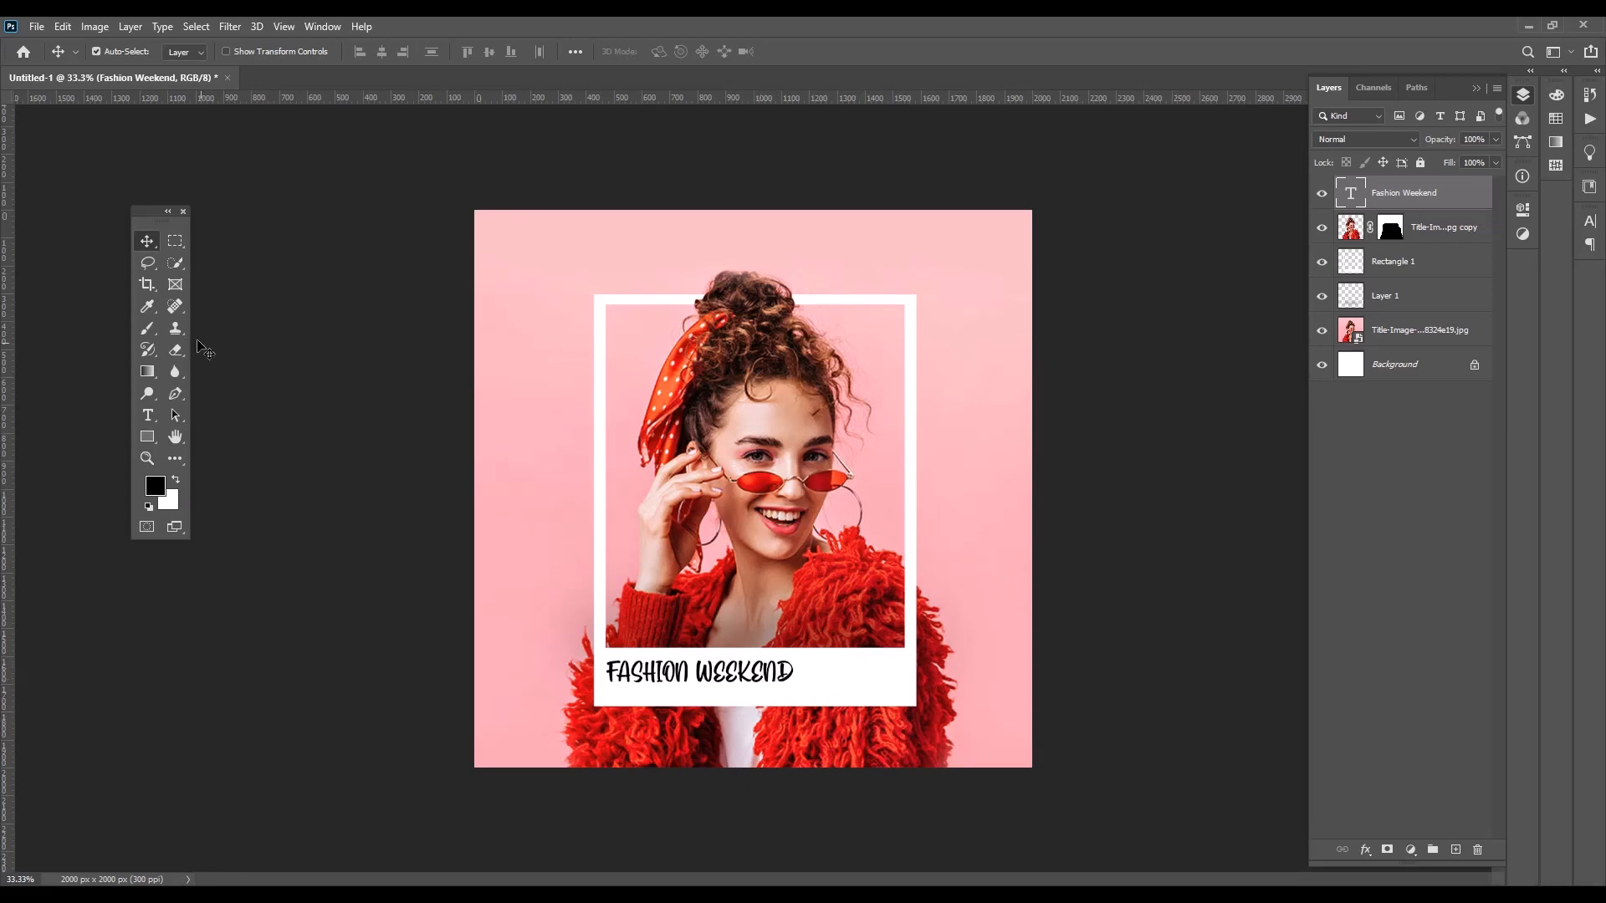
Draw a white rectangle about 97 × 280 px against the outside of the frame's upper right corner
drag(153, 436, 201, 444)
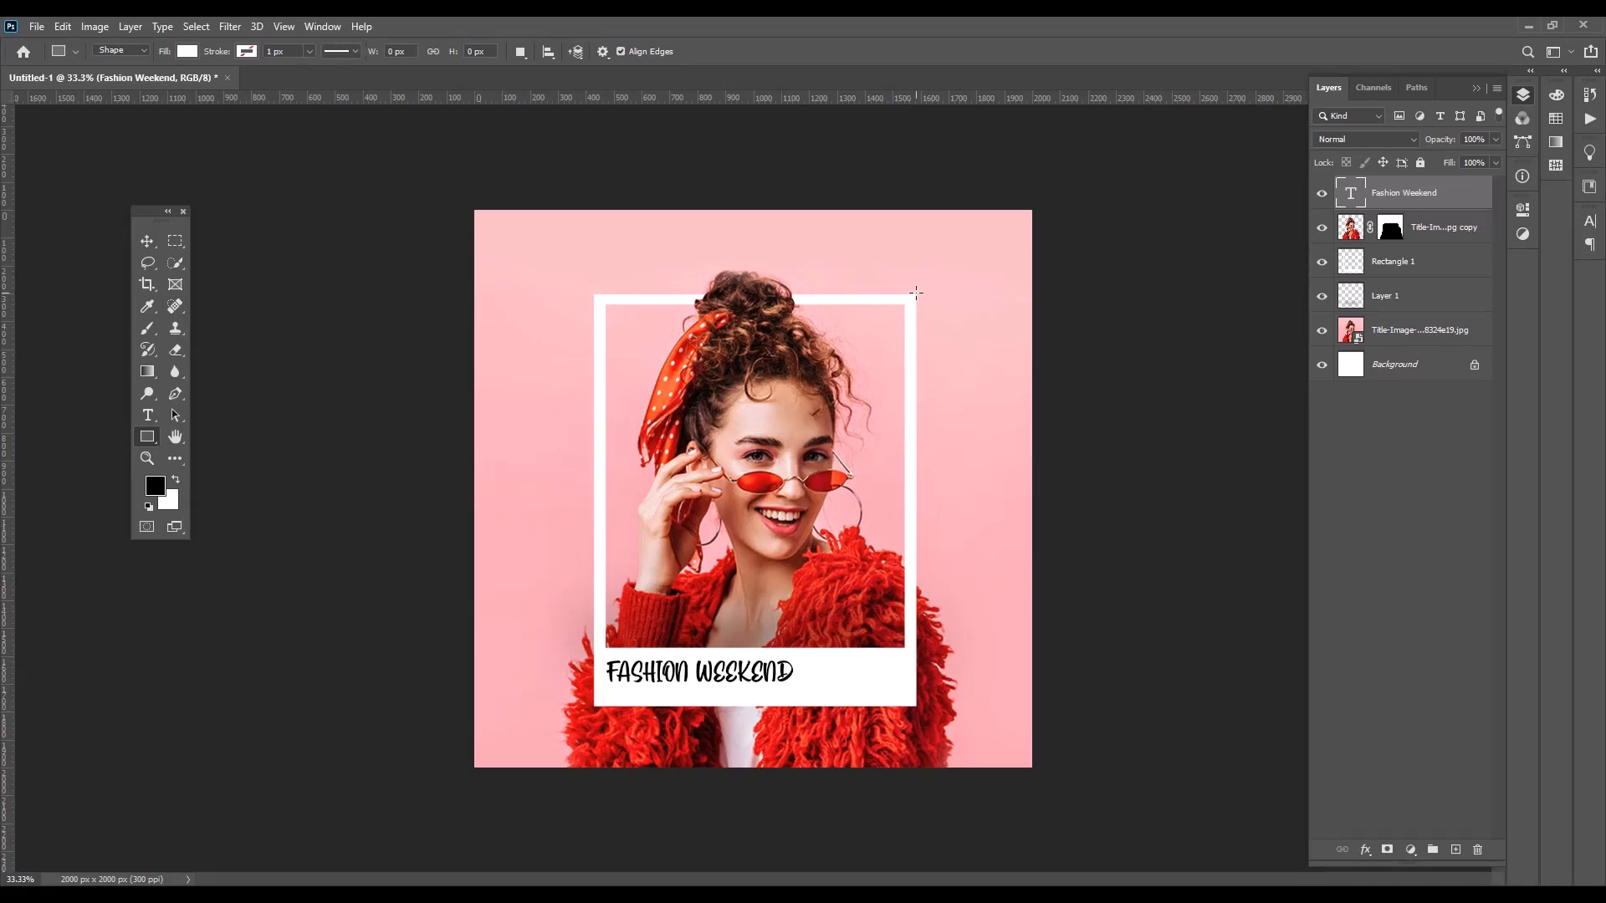
drag(916, 294, 942, 371)
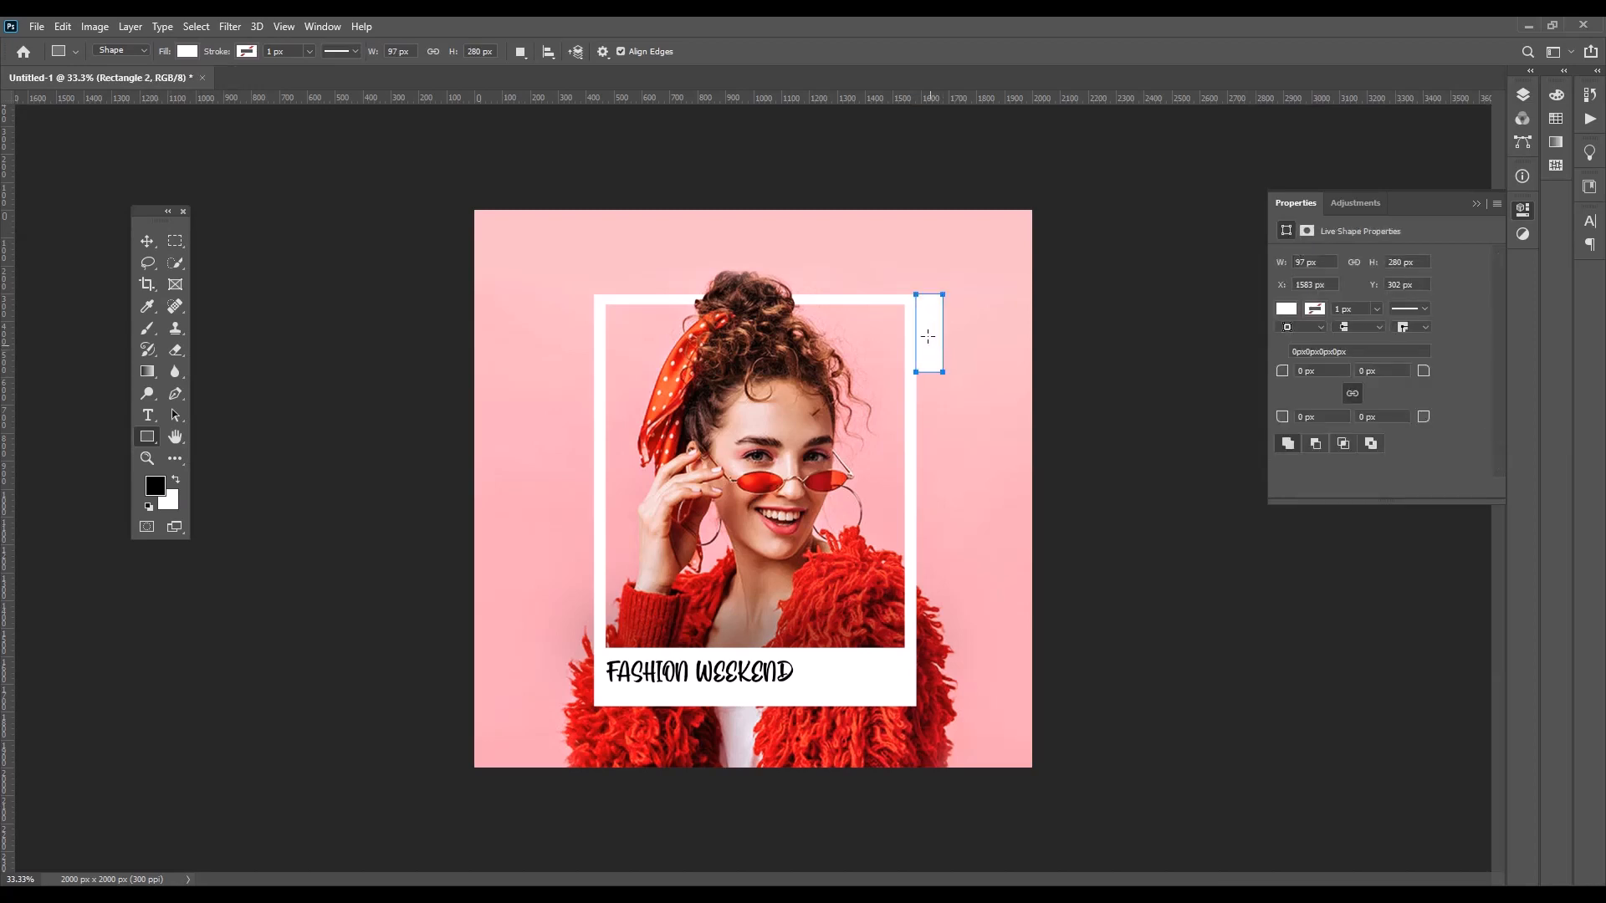
click(1477, 203)
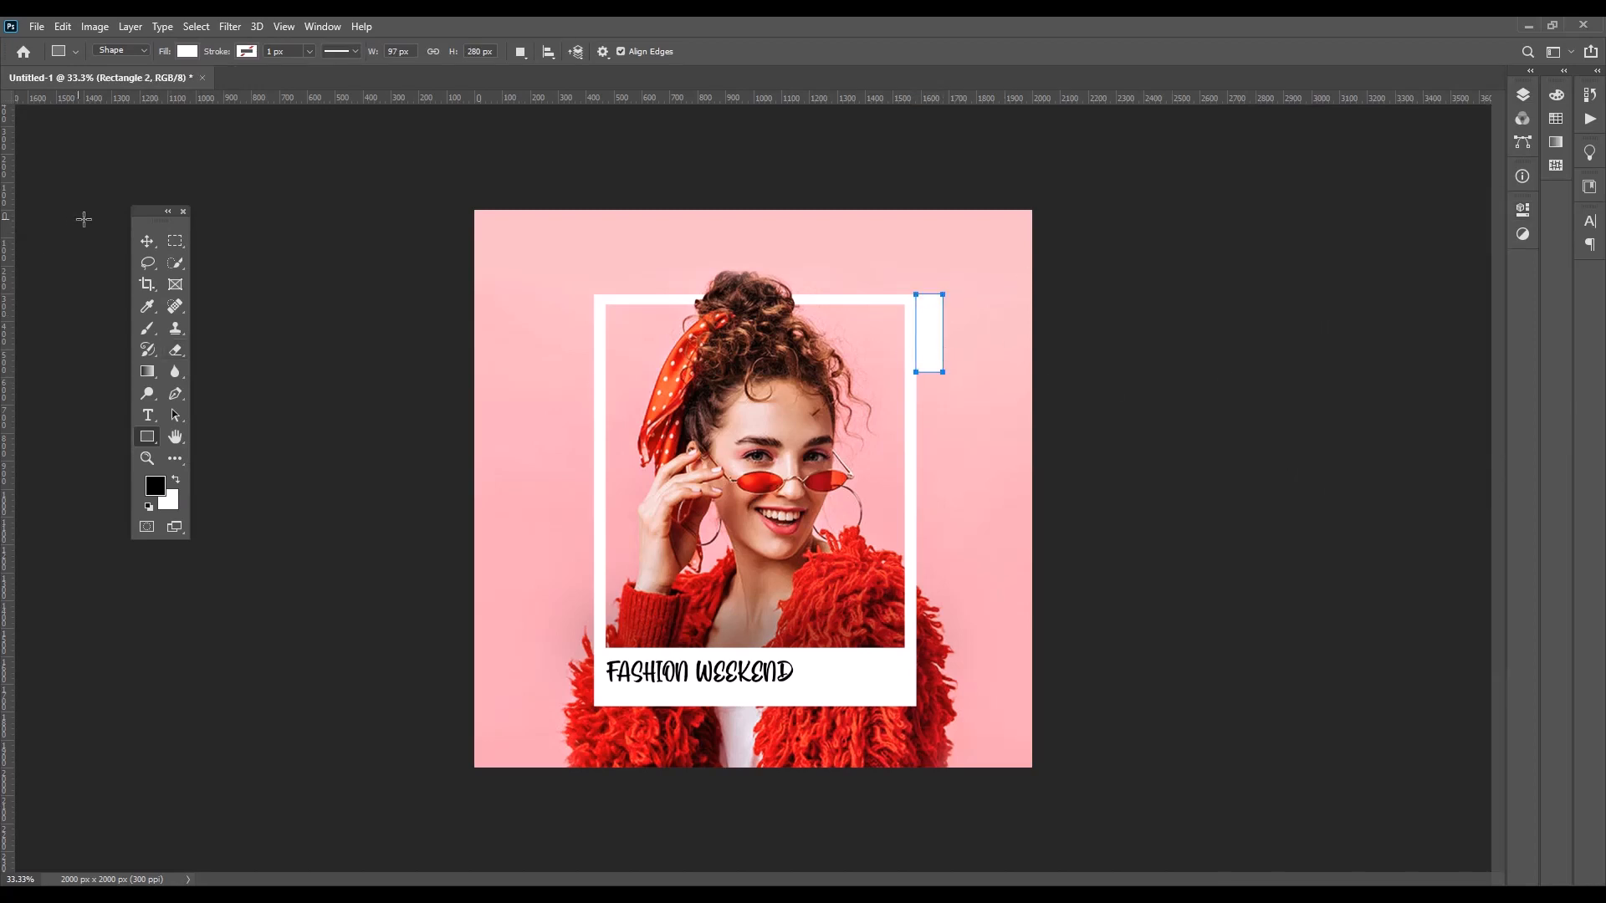
Fill the side rectangle with black and keep it flush against the outside of the frame's upper right corner
click(152, 244)
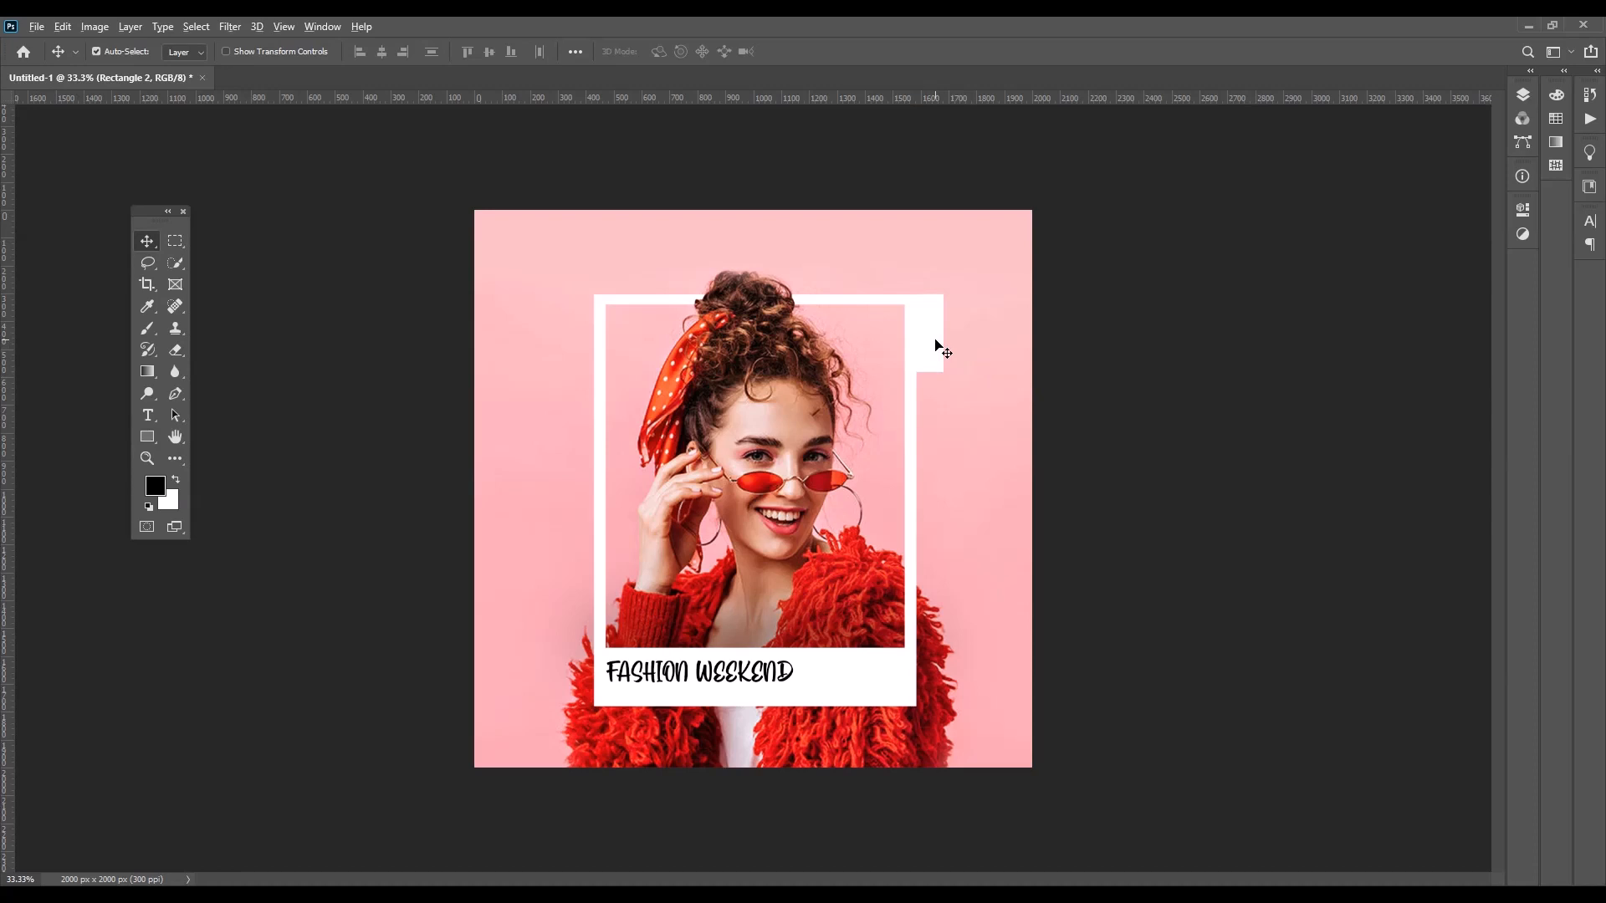
key(alt+BackSpace)
key(ctrl+plus)
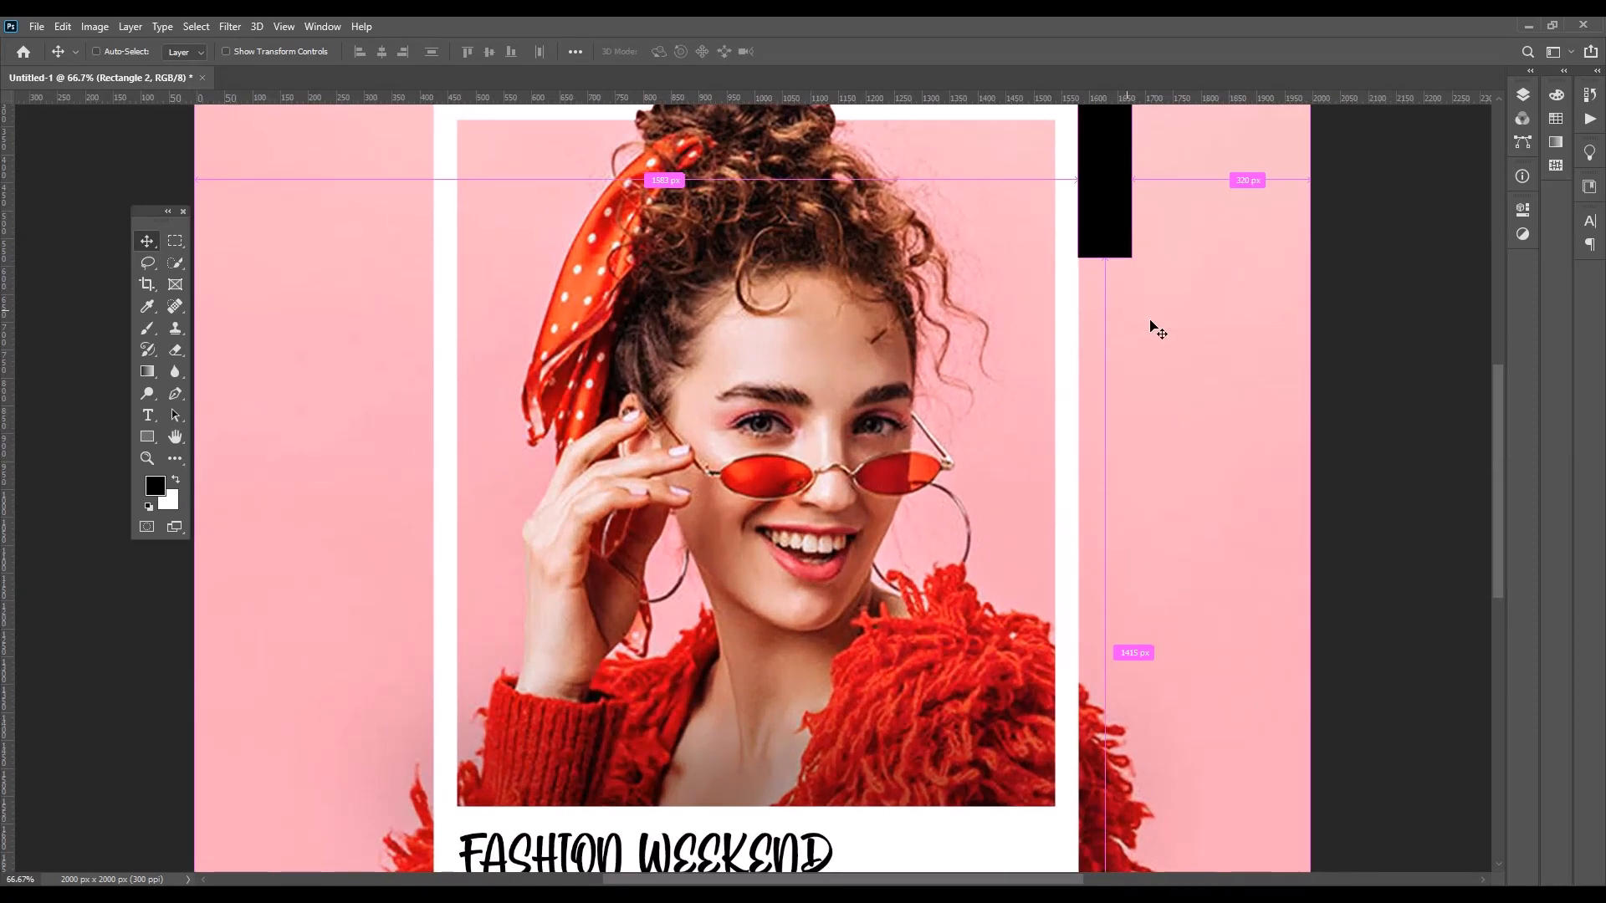
key(ctrl+plus)
drag(937, 350, 955, 337)
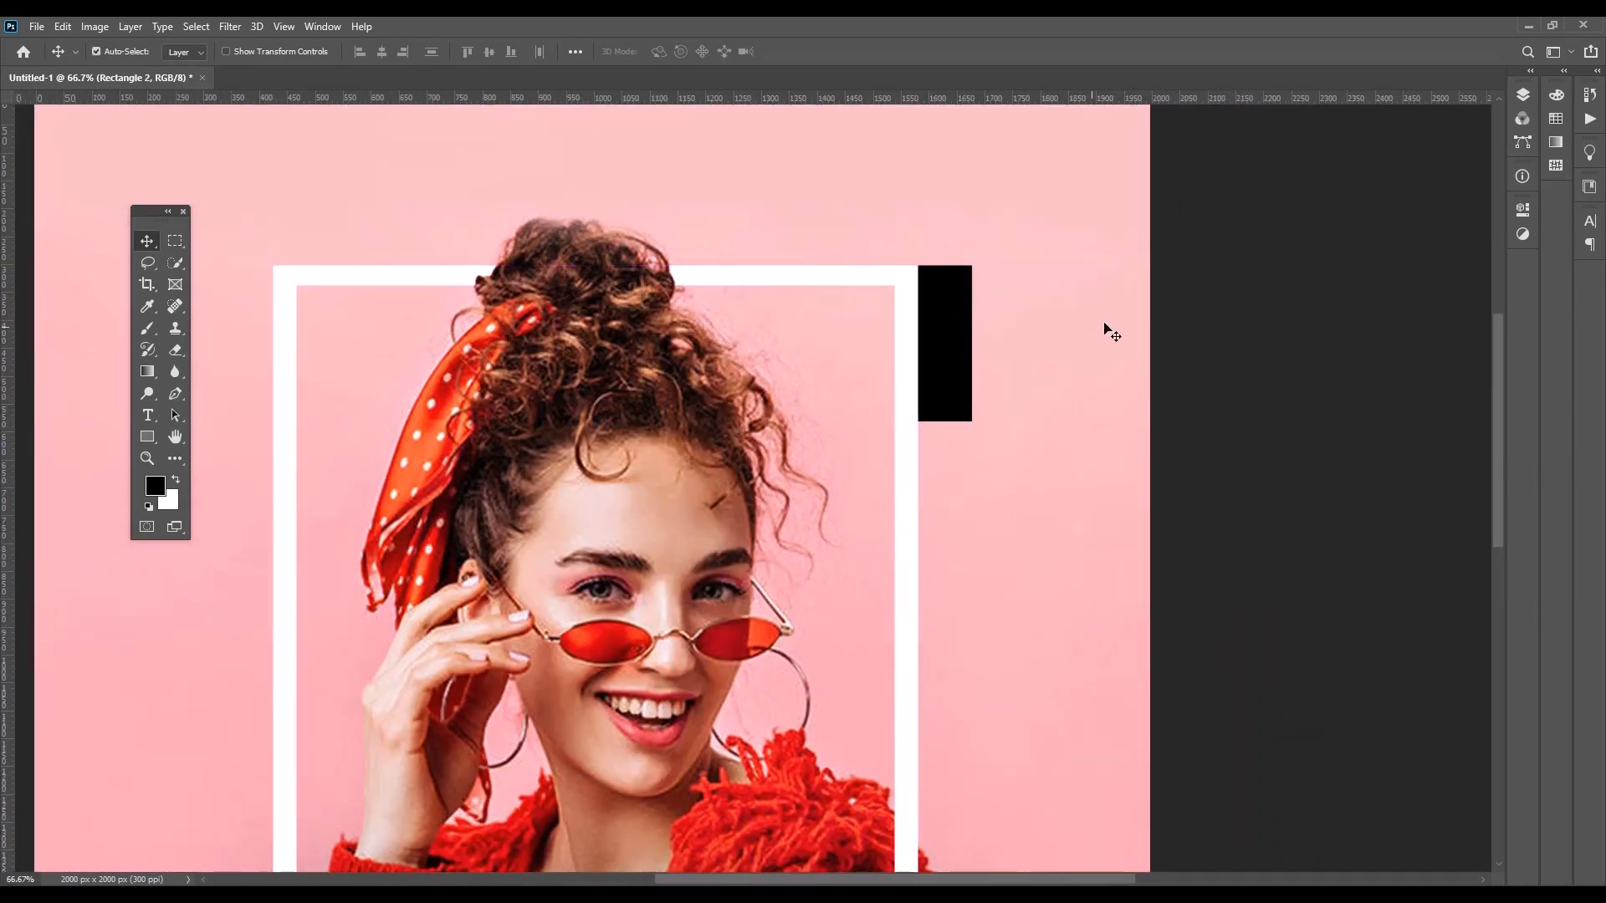
key(ctrl+minus)
key(ctrl+minus)
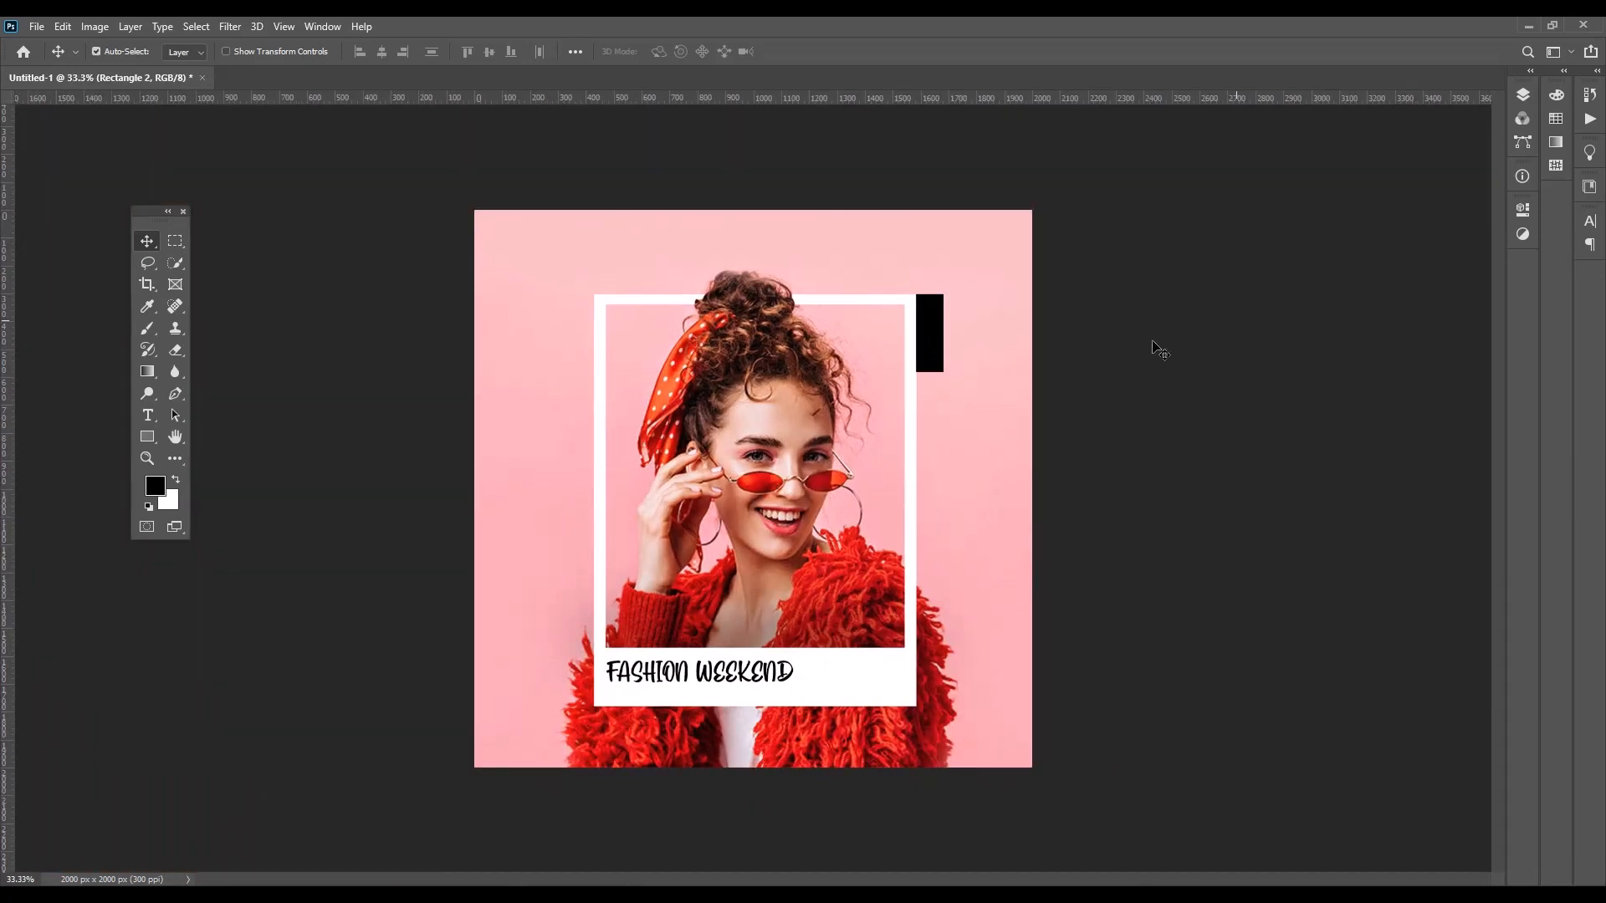
Add the horizontal text "SHOP NOW" beside the frame's upper left side and colour it white
click(147, 416)
click(229, 417)
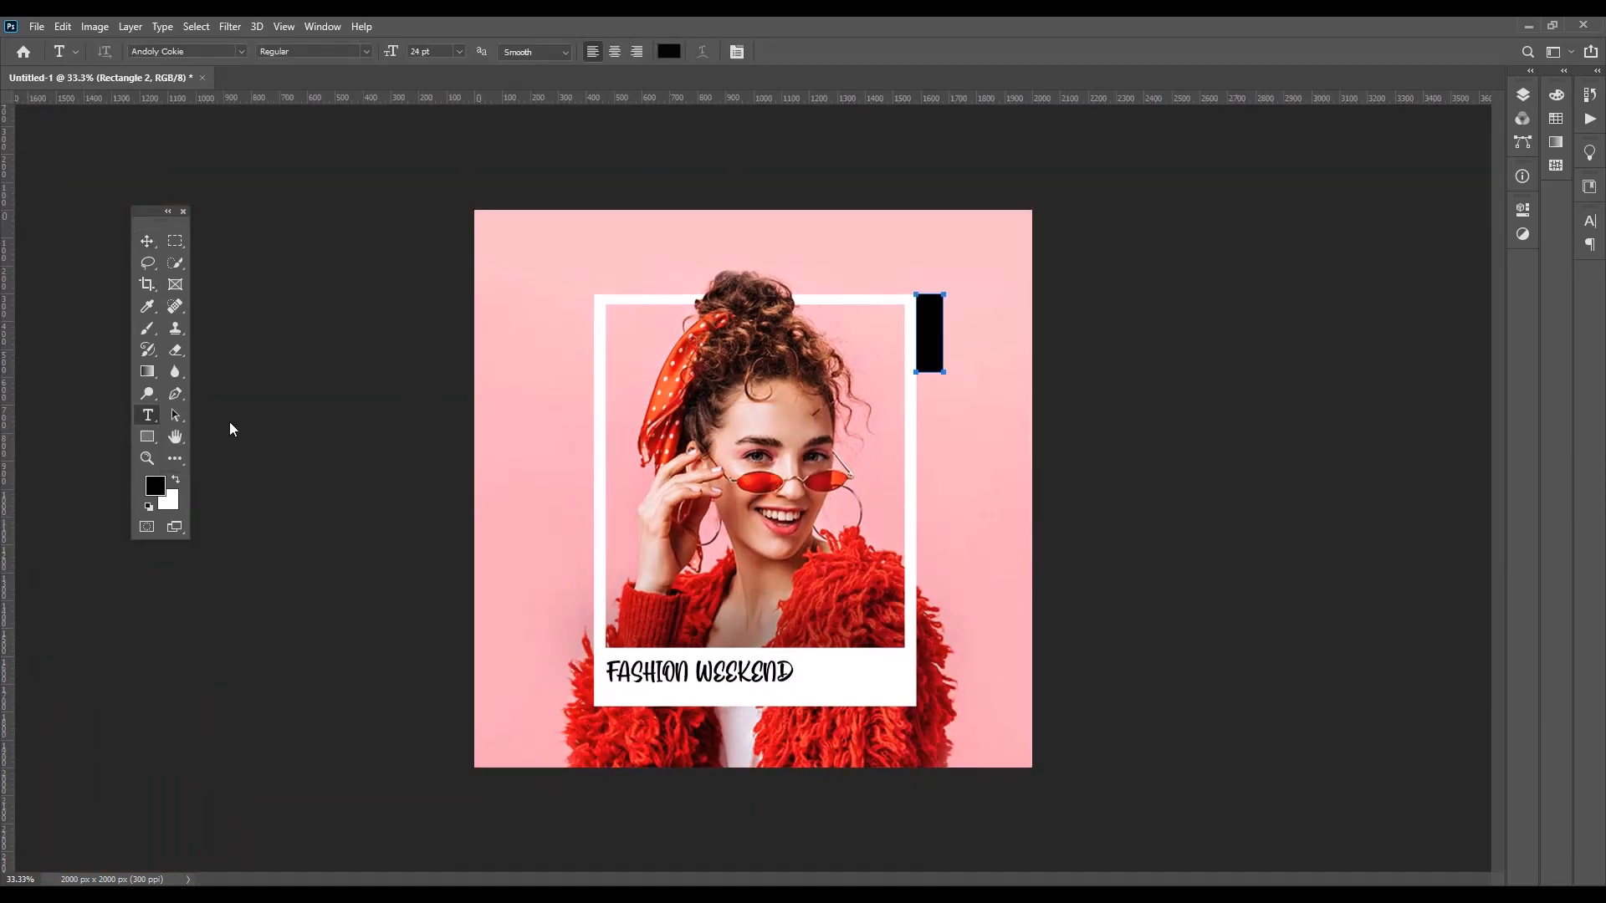
click(541, 352)
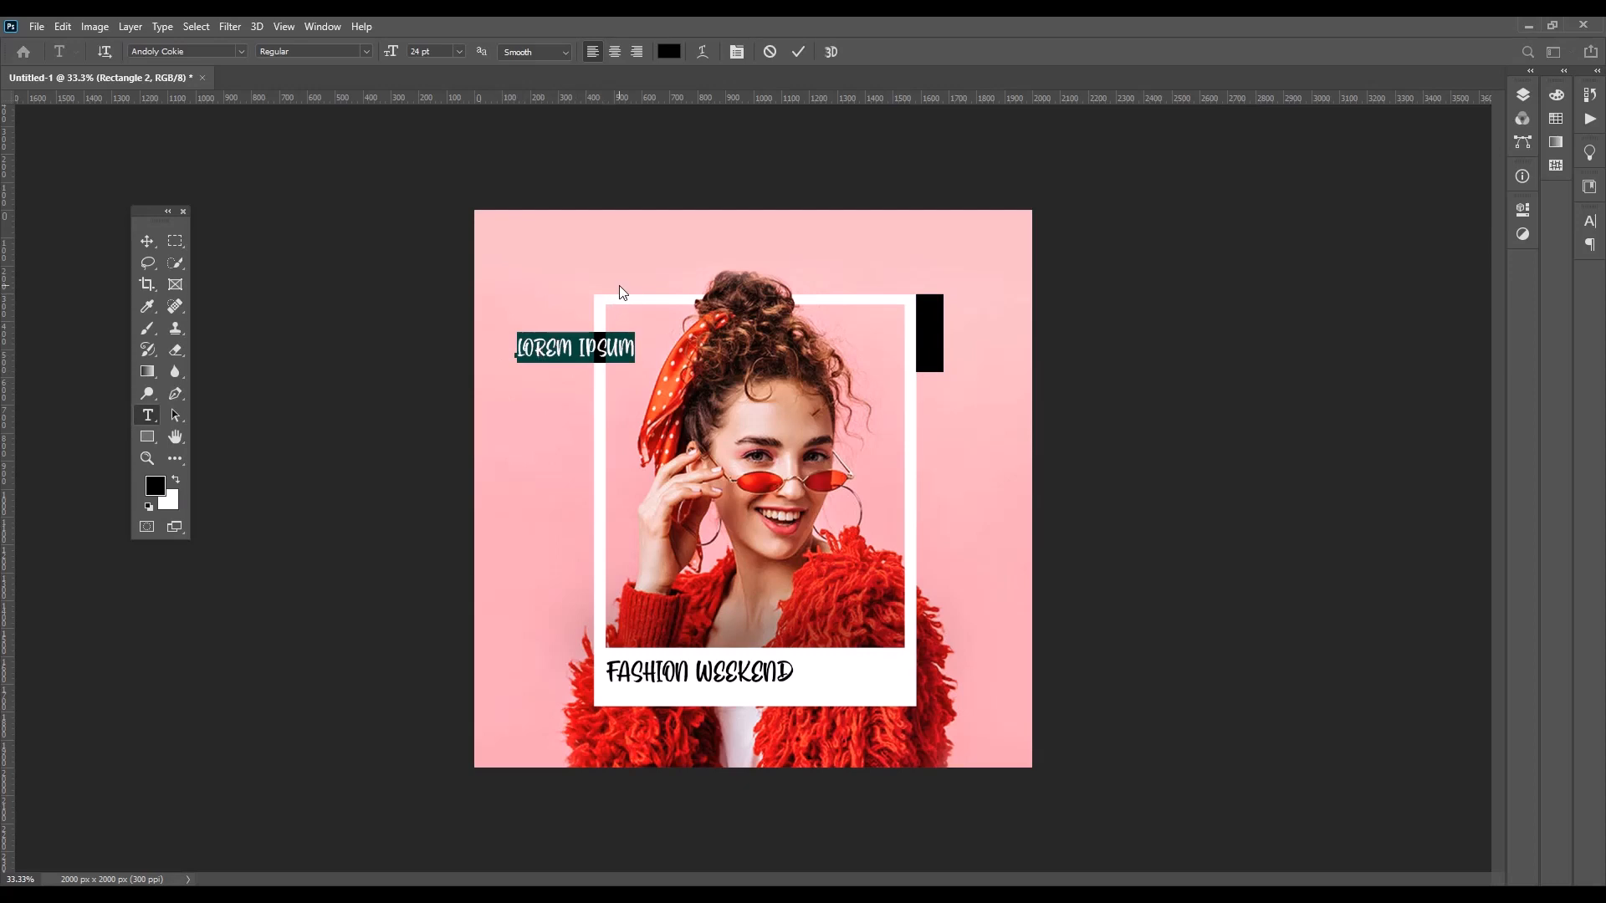
text(SHOP)
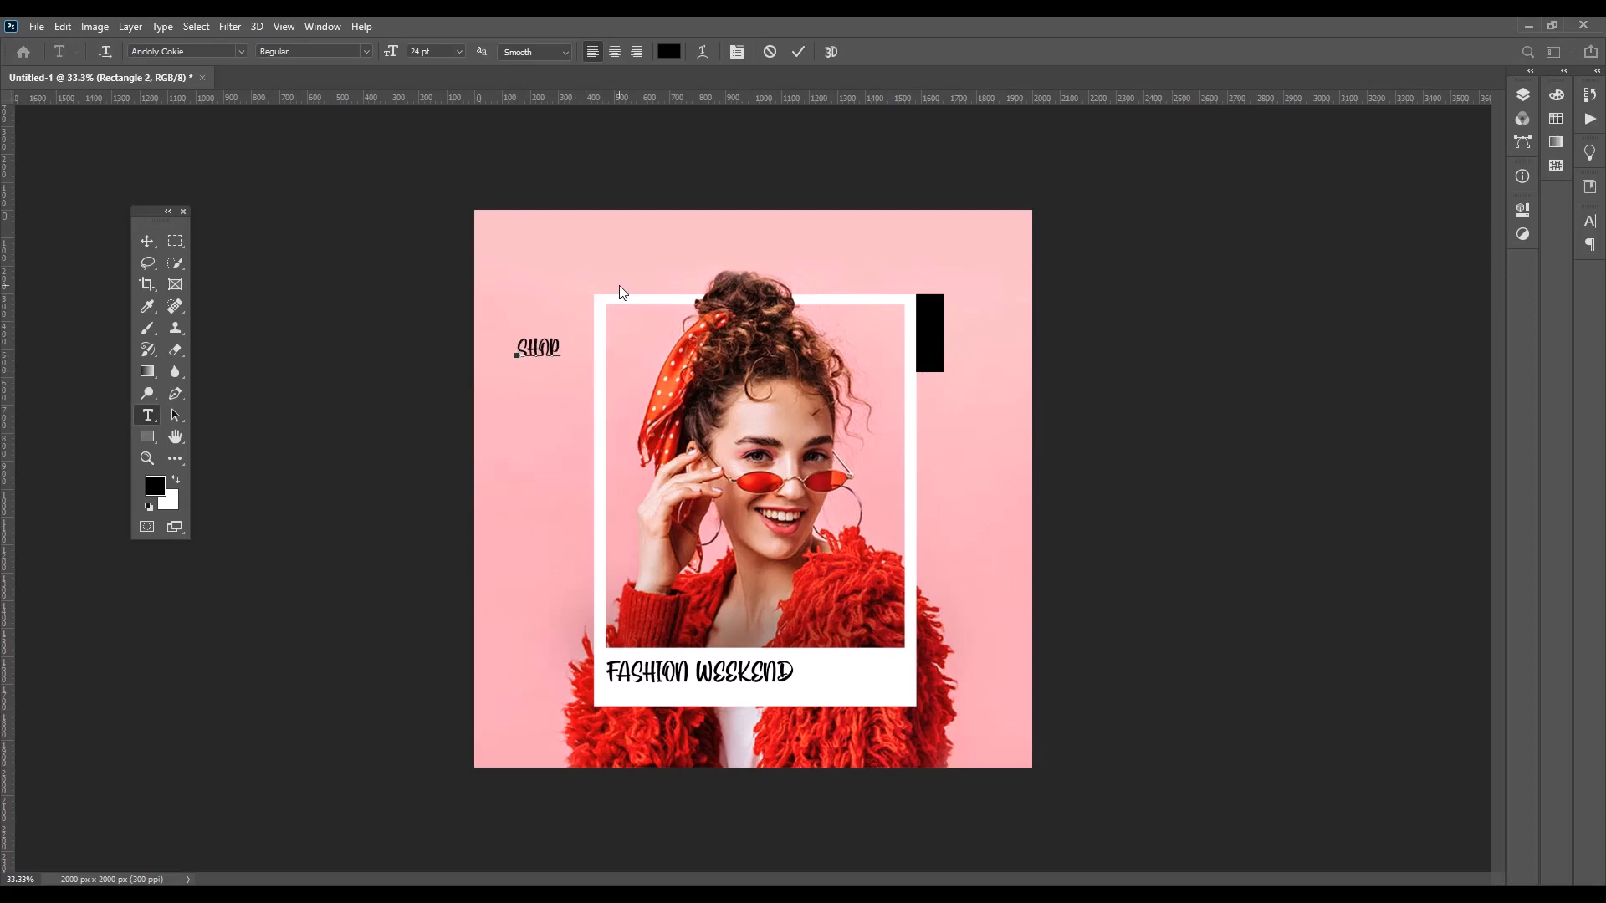
text( NOW)
click(147, 241)
key(ctrl+BackSpace)
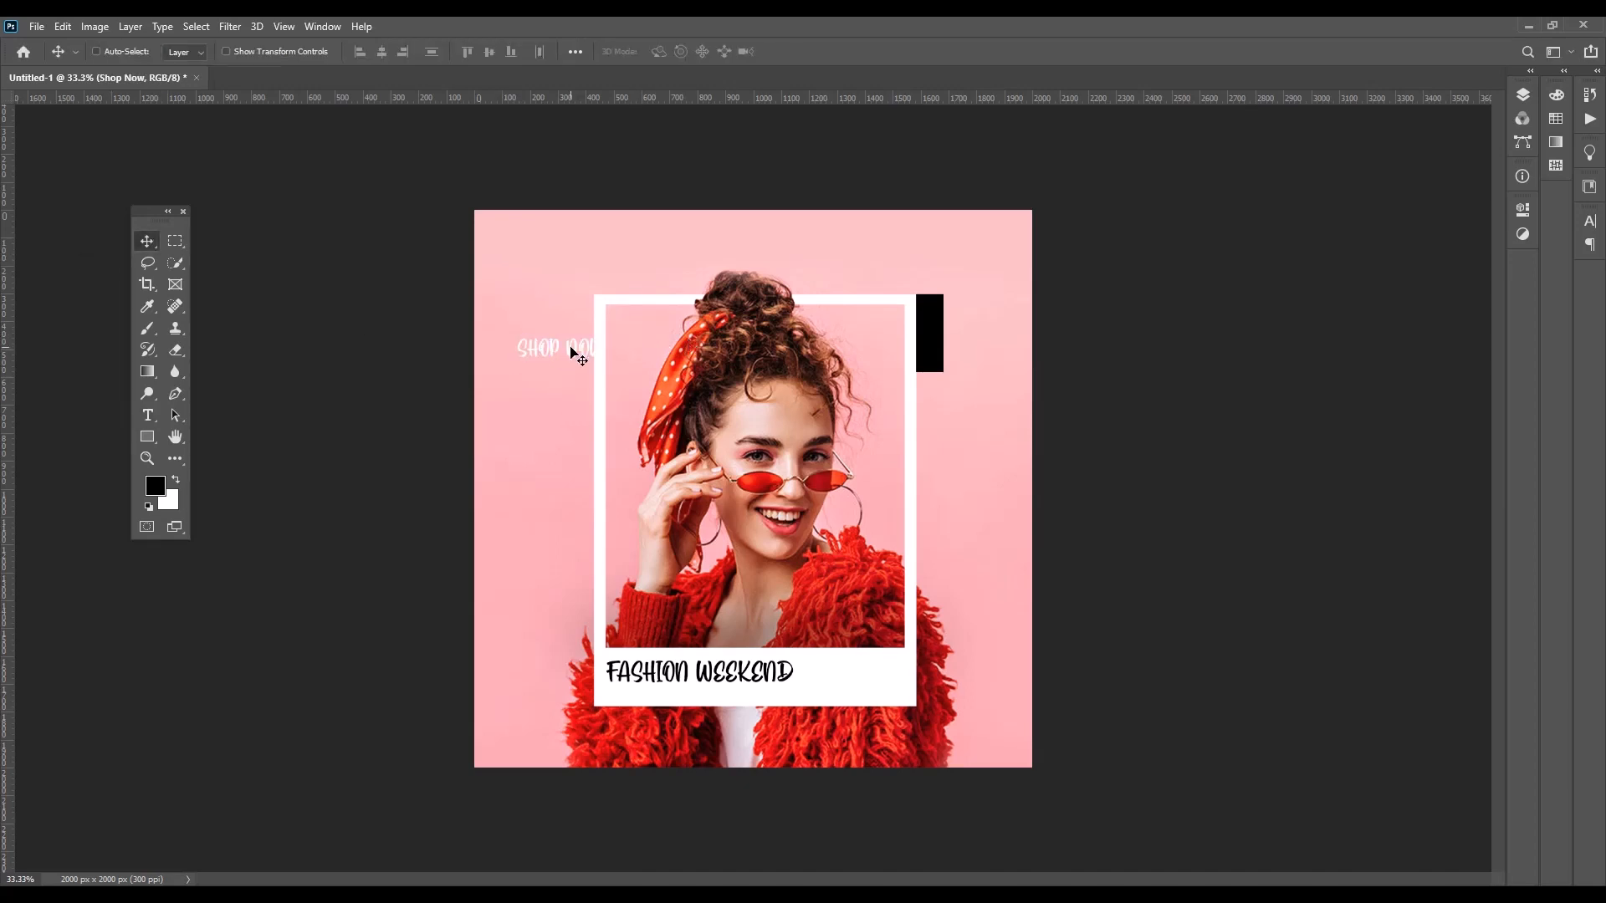
Rotate the "SHOP NOW" text to run vertically downward, shrink it and place it inside the black rectangle
key(ctrl+t)
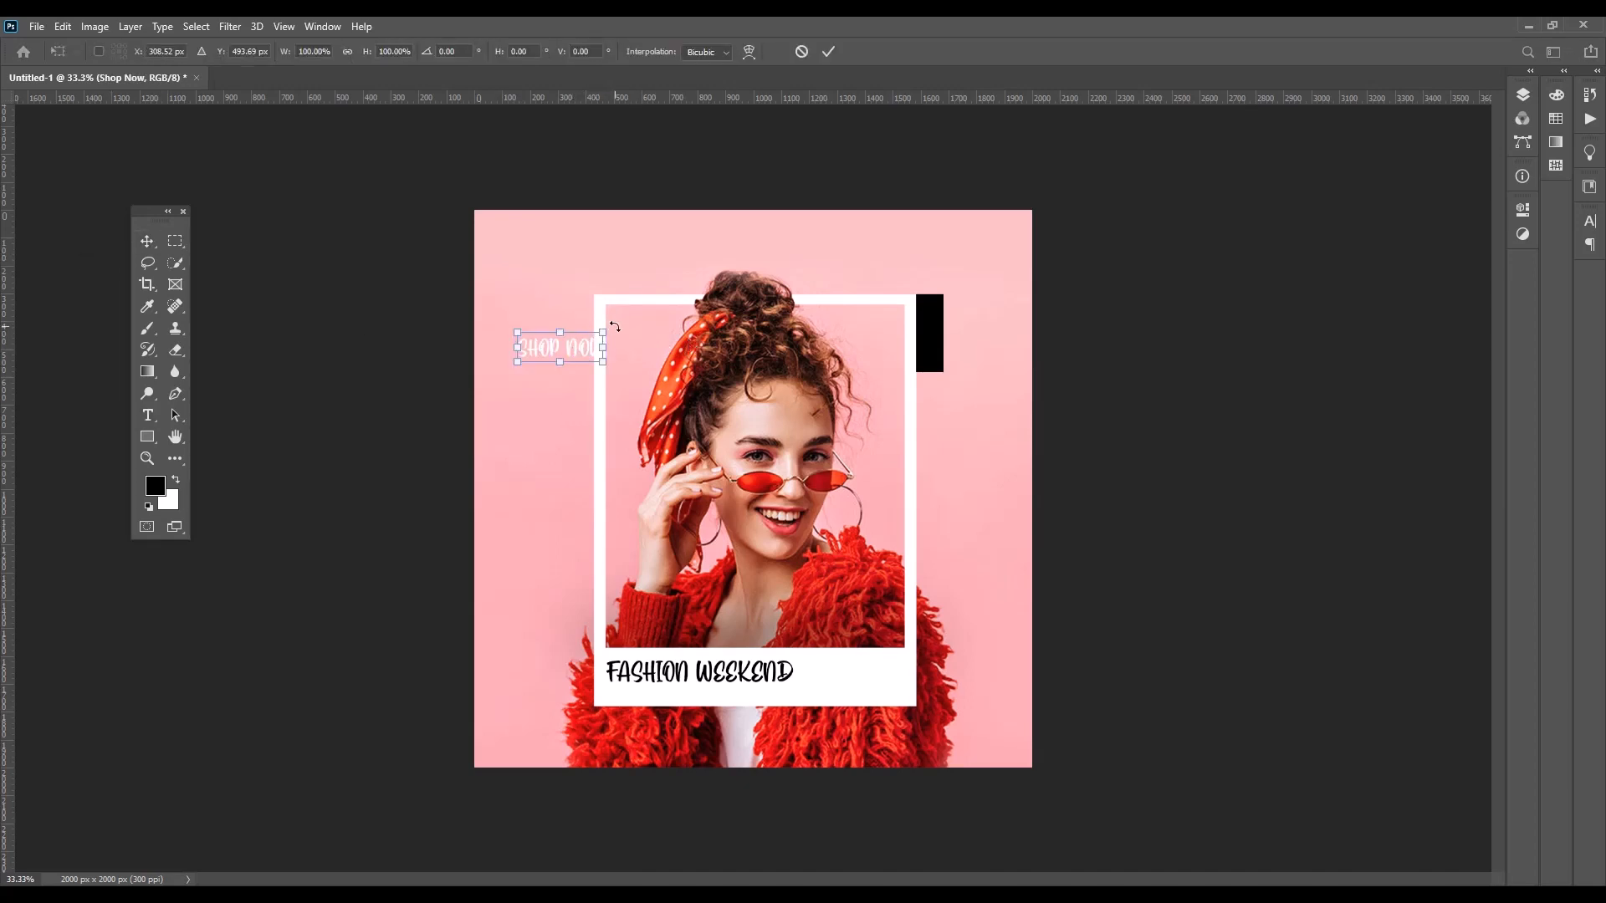
drag(614, 357, 938, 343)
click(828, 51)
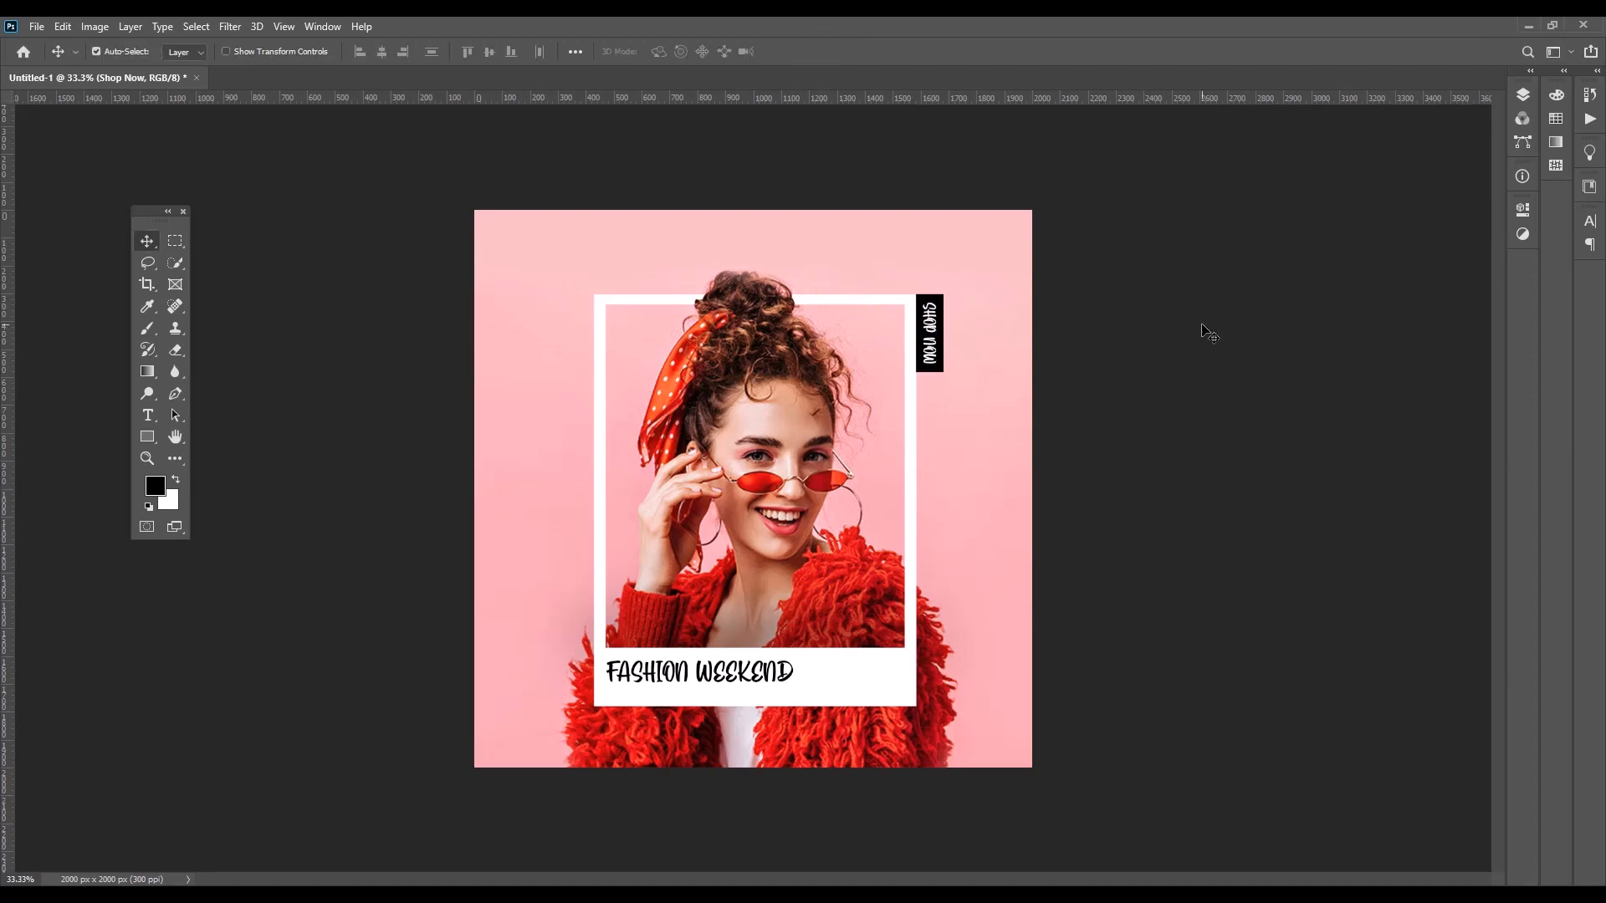
Change the font of the "SHOP NOW" text to Agency FB
double_click(934, 356)
click(241, 51)
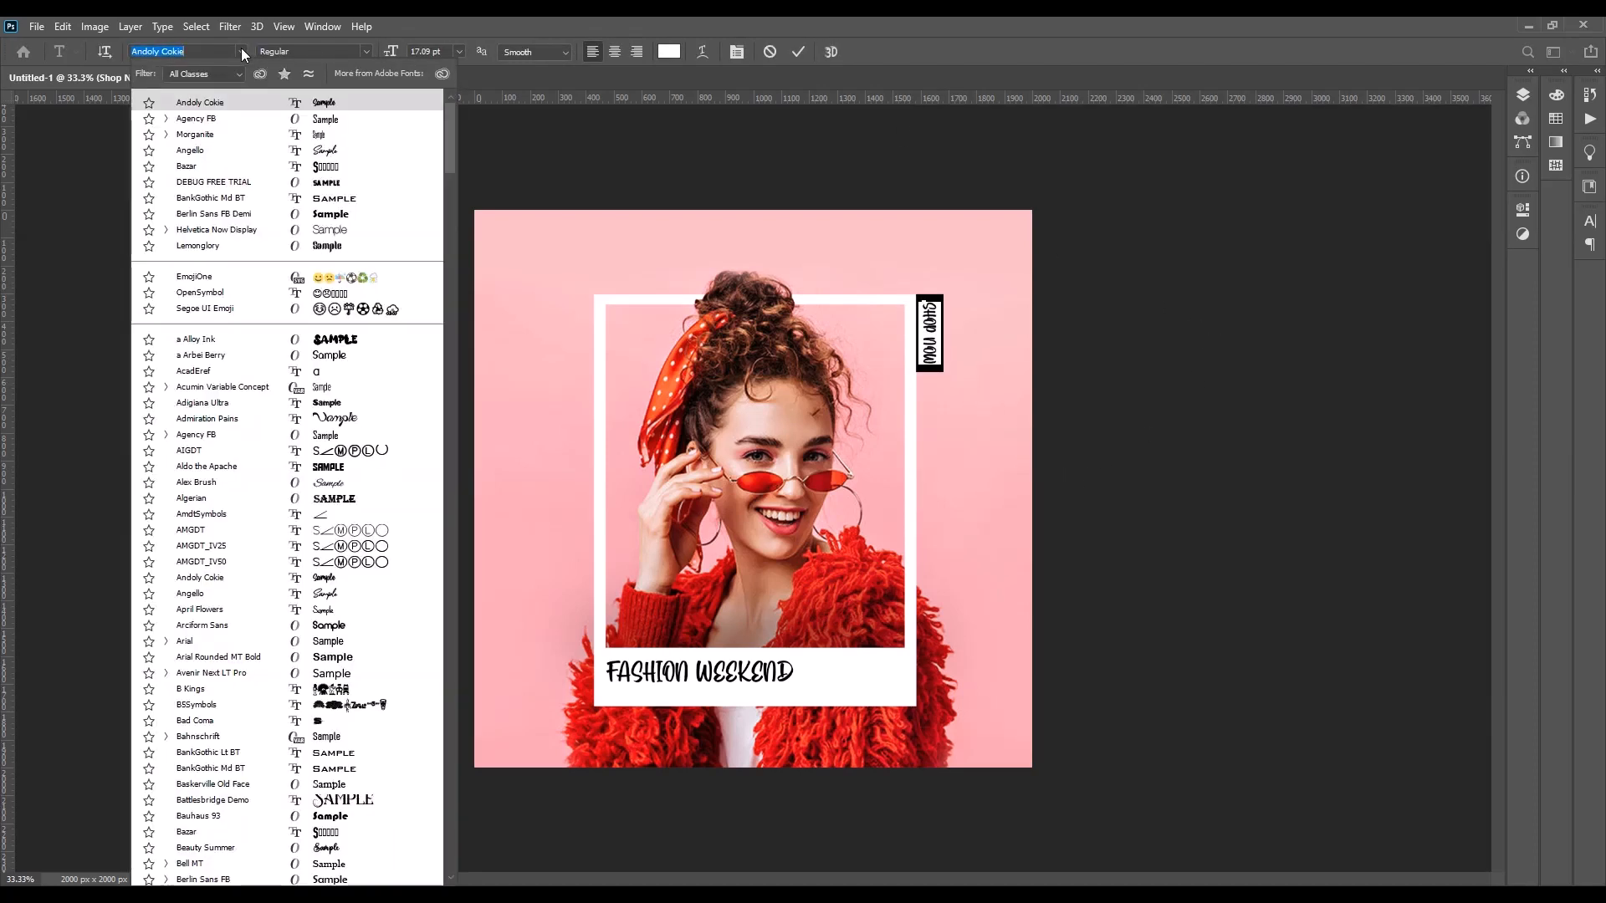
click(329, 122)
click(147, 241)
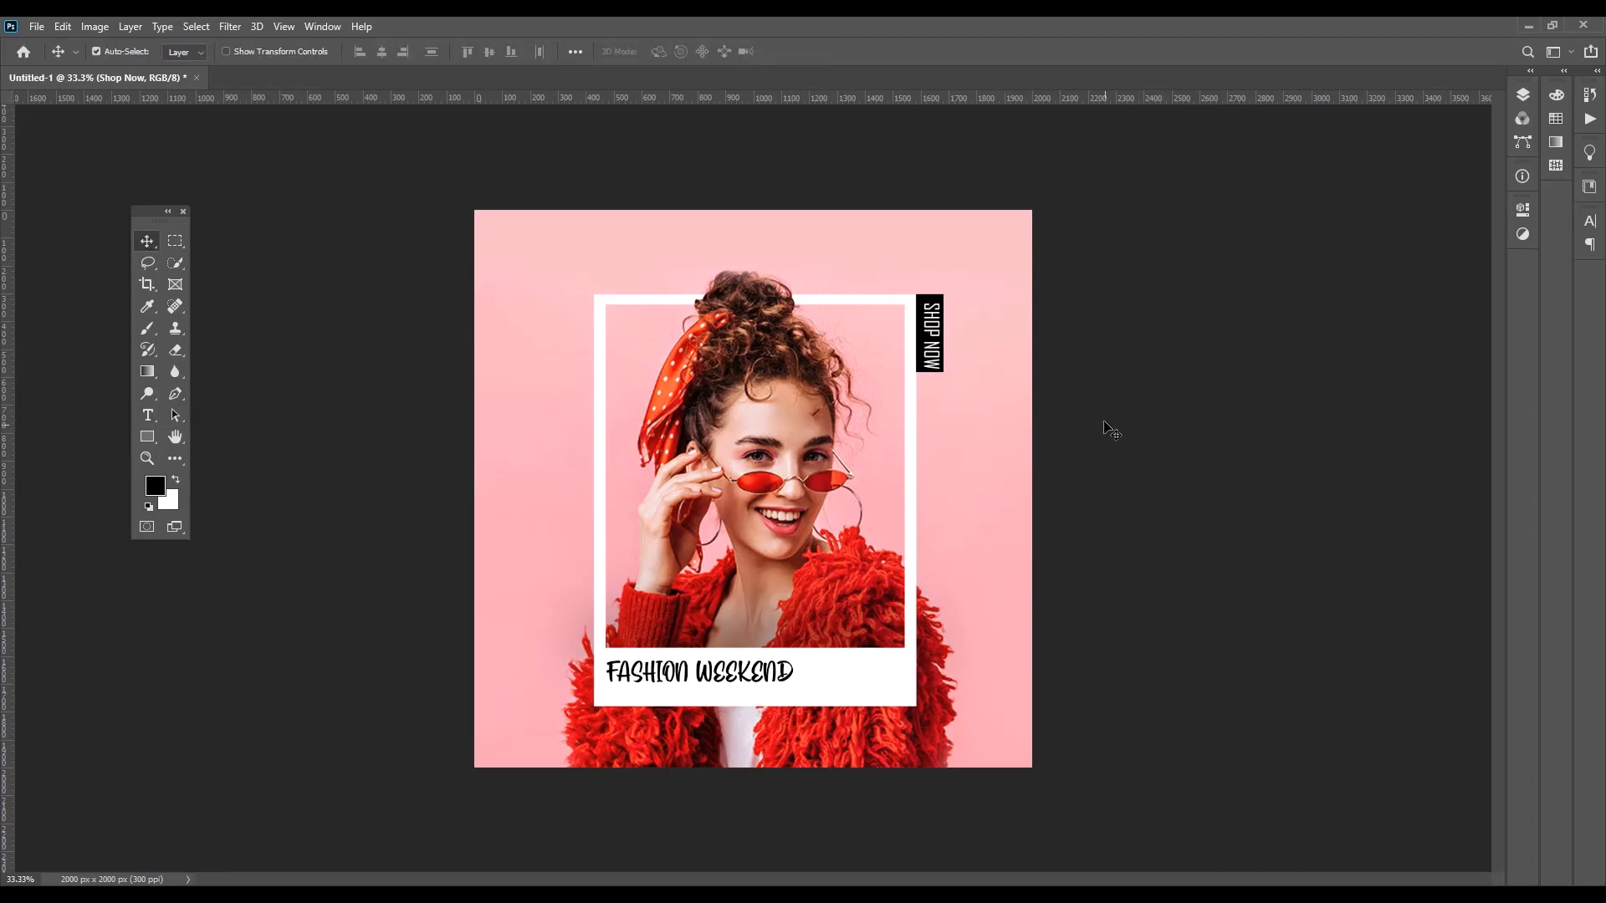
Nudge the "SHOP NOW" text up and left to centre it in the black rectangle, and scale it to about 98.5%
key(Up)
key(Up)
key(Up)
key(Up)
key(Up)
key(Up)
key(Left)
key(Left)
key(Left)
key(Left)
key(Left)
key(Left)
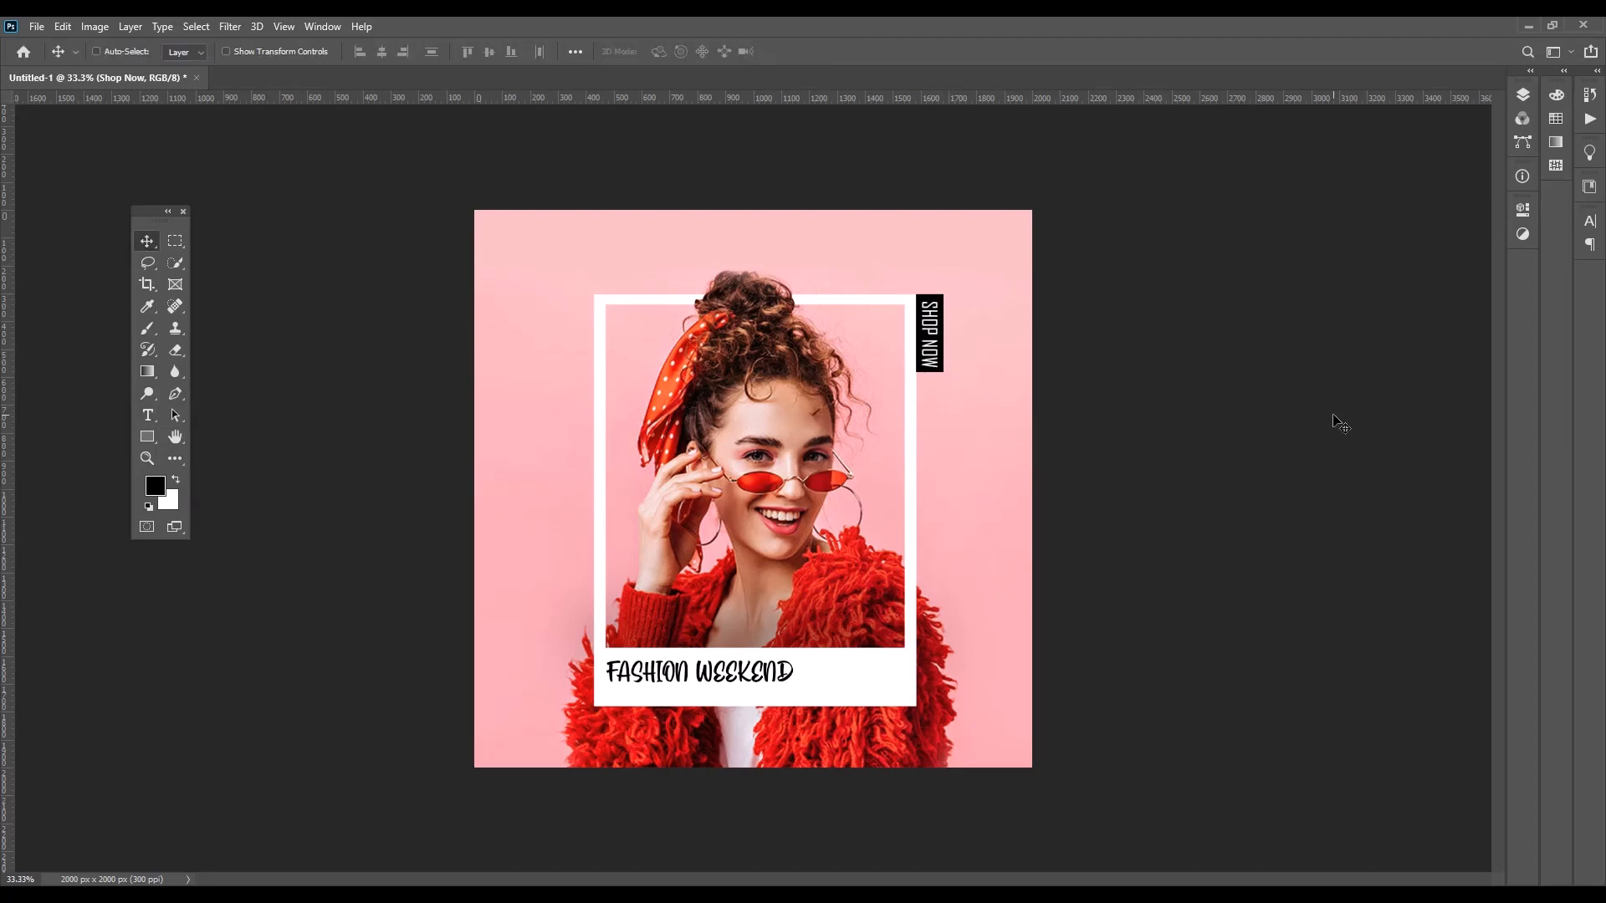
key(ctrl+t)
drag(946, 299, 940, 299)
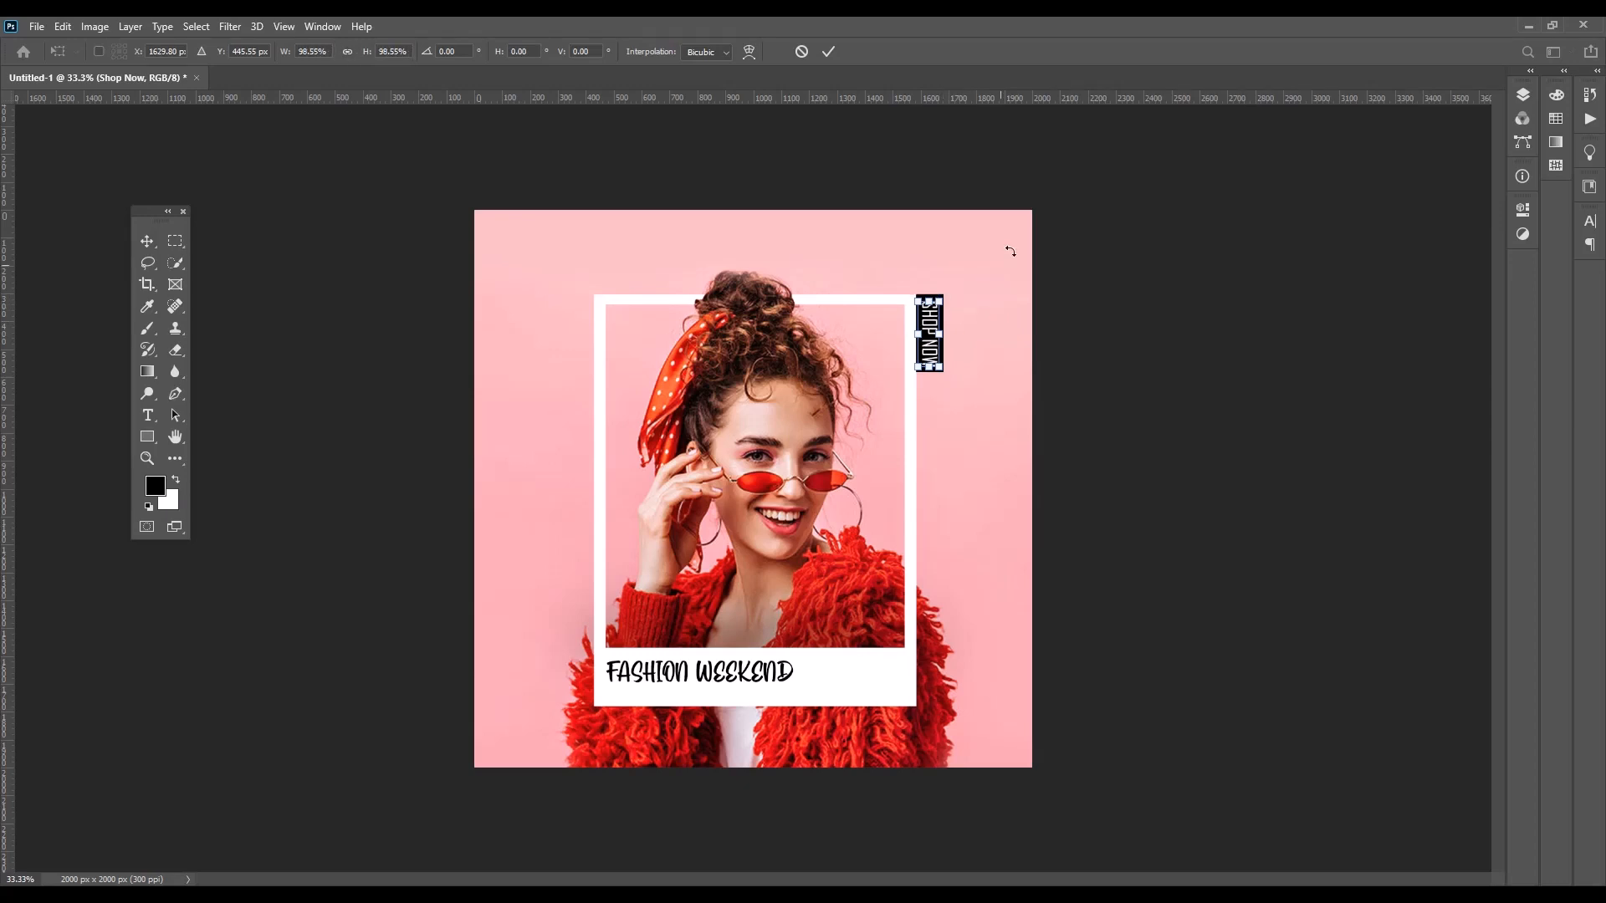
click(828, 52)
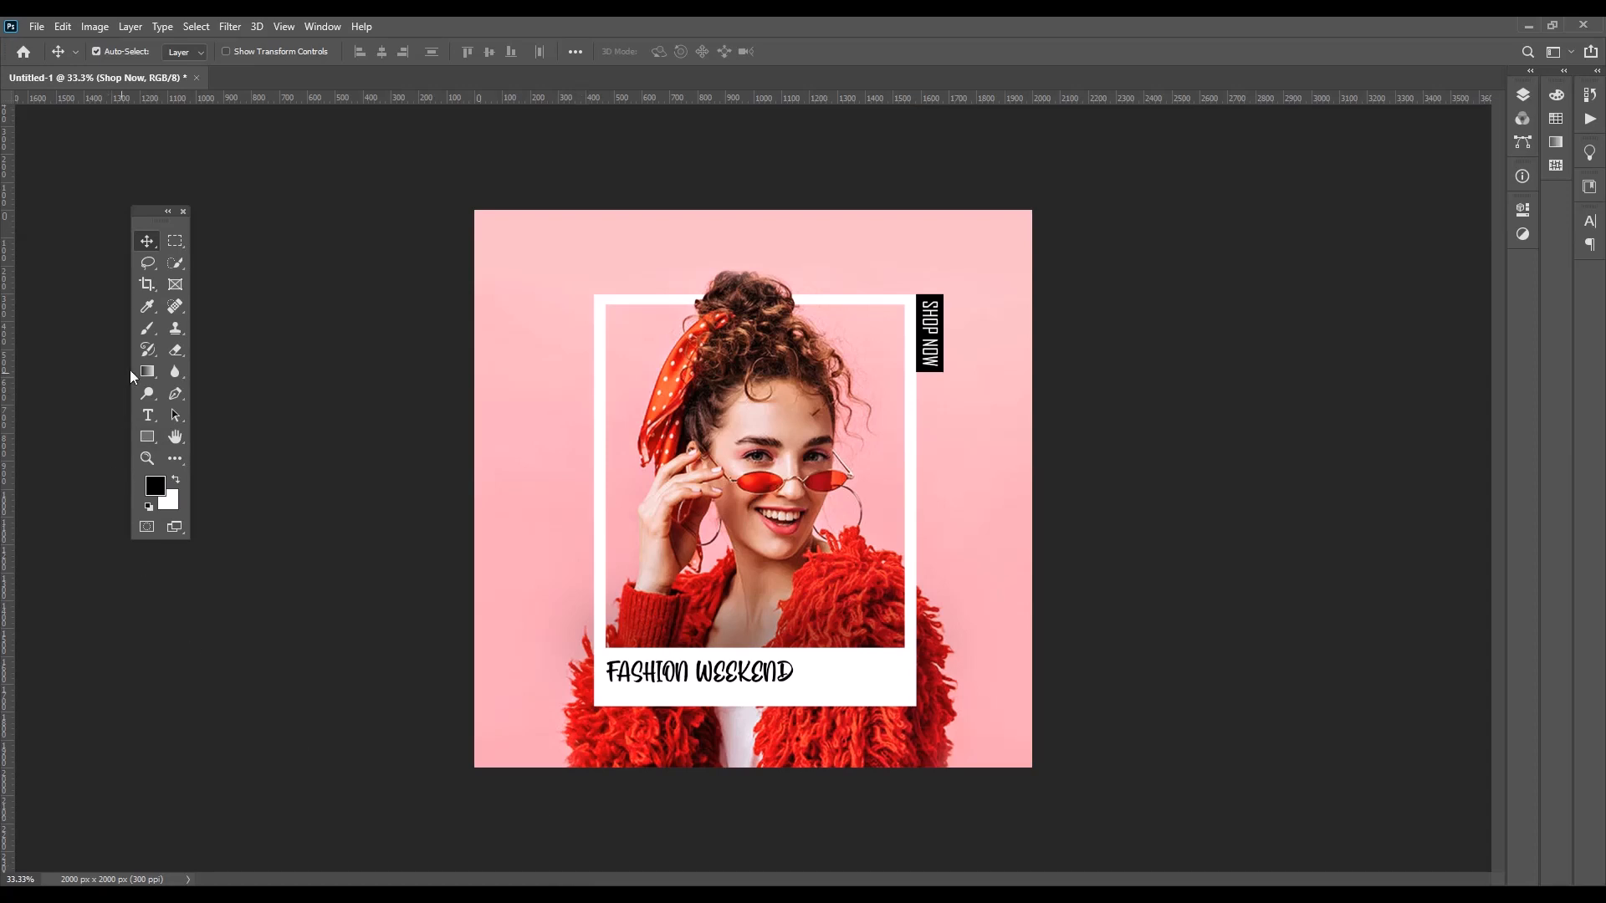
Add the white text "CLOTHES.COM" across the frame's left side in the Agency FB font at 24 pt
drag(157, 416, 193, 416)
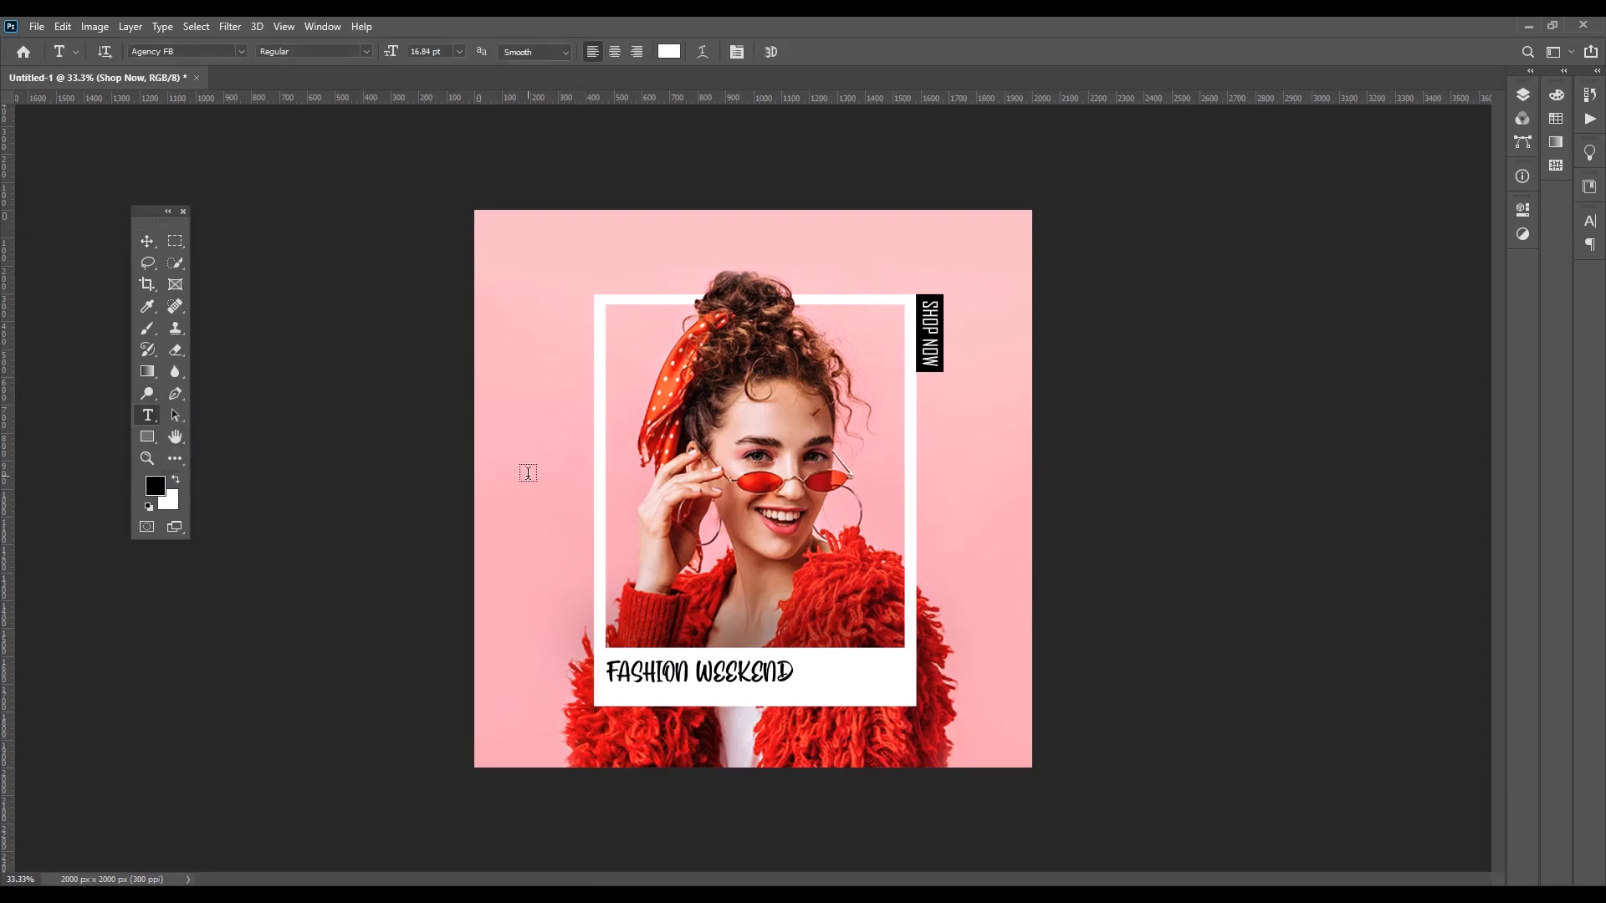
click(523, 442)
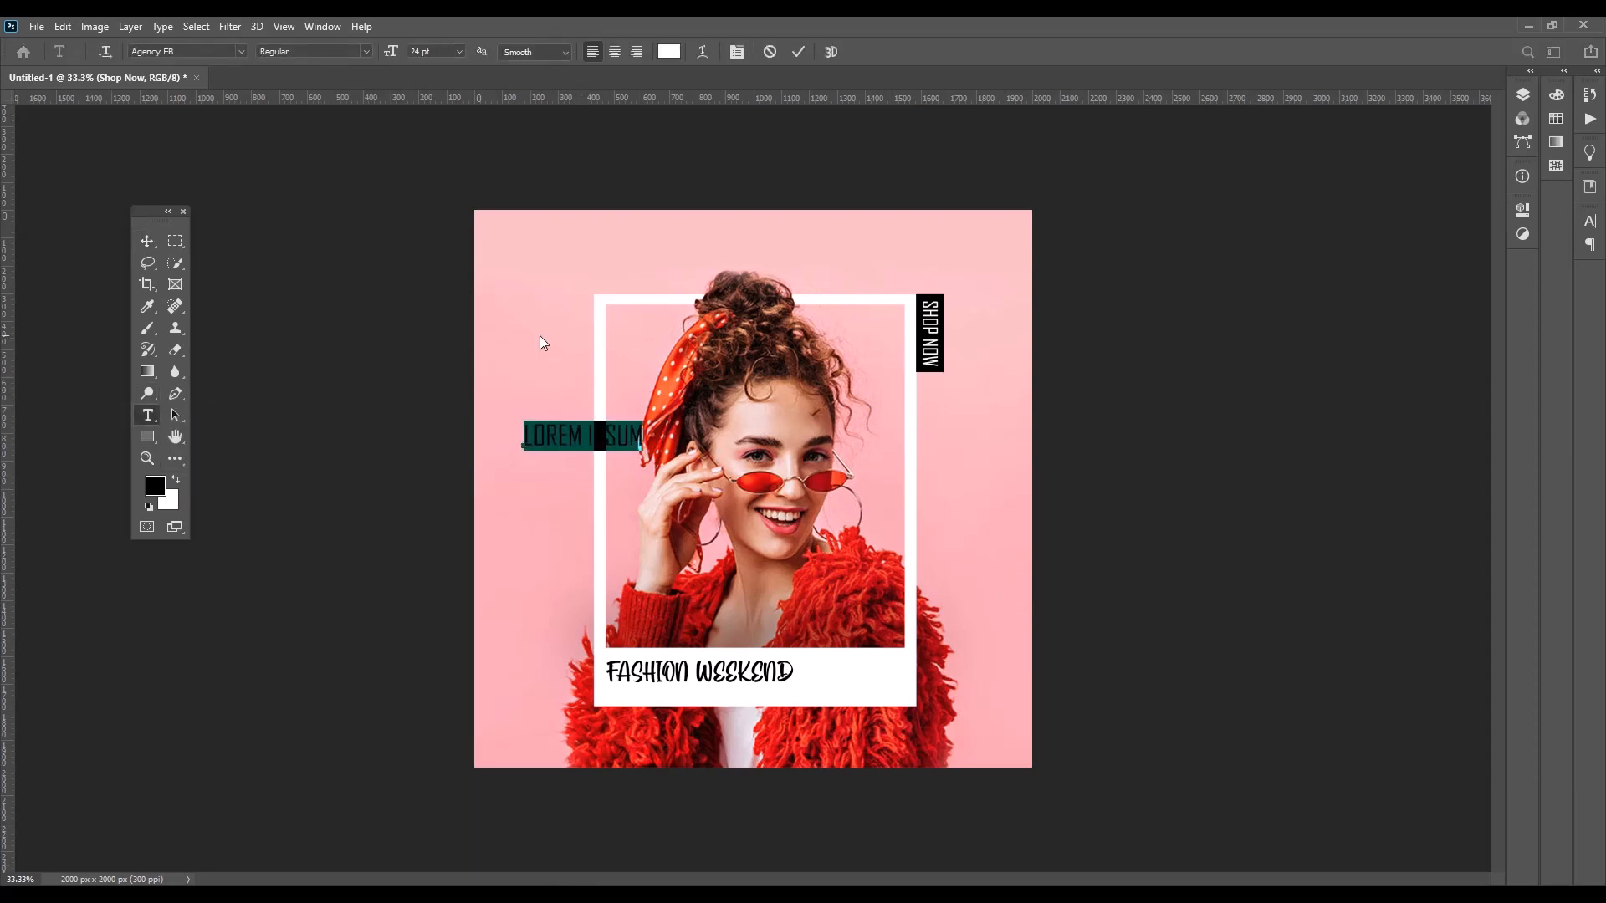
key(BackSpace)
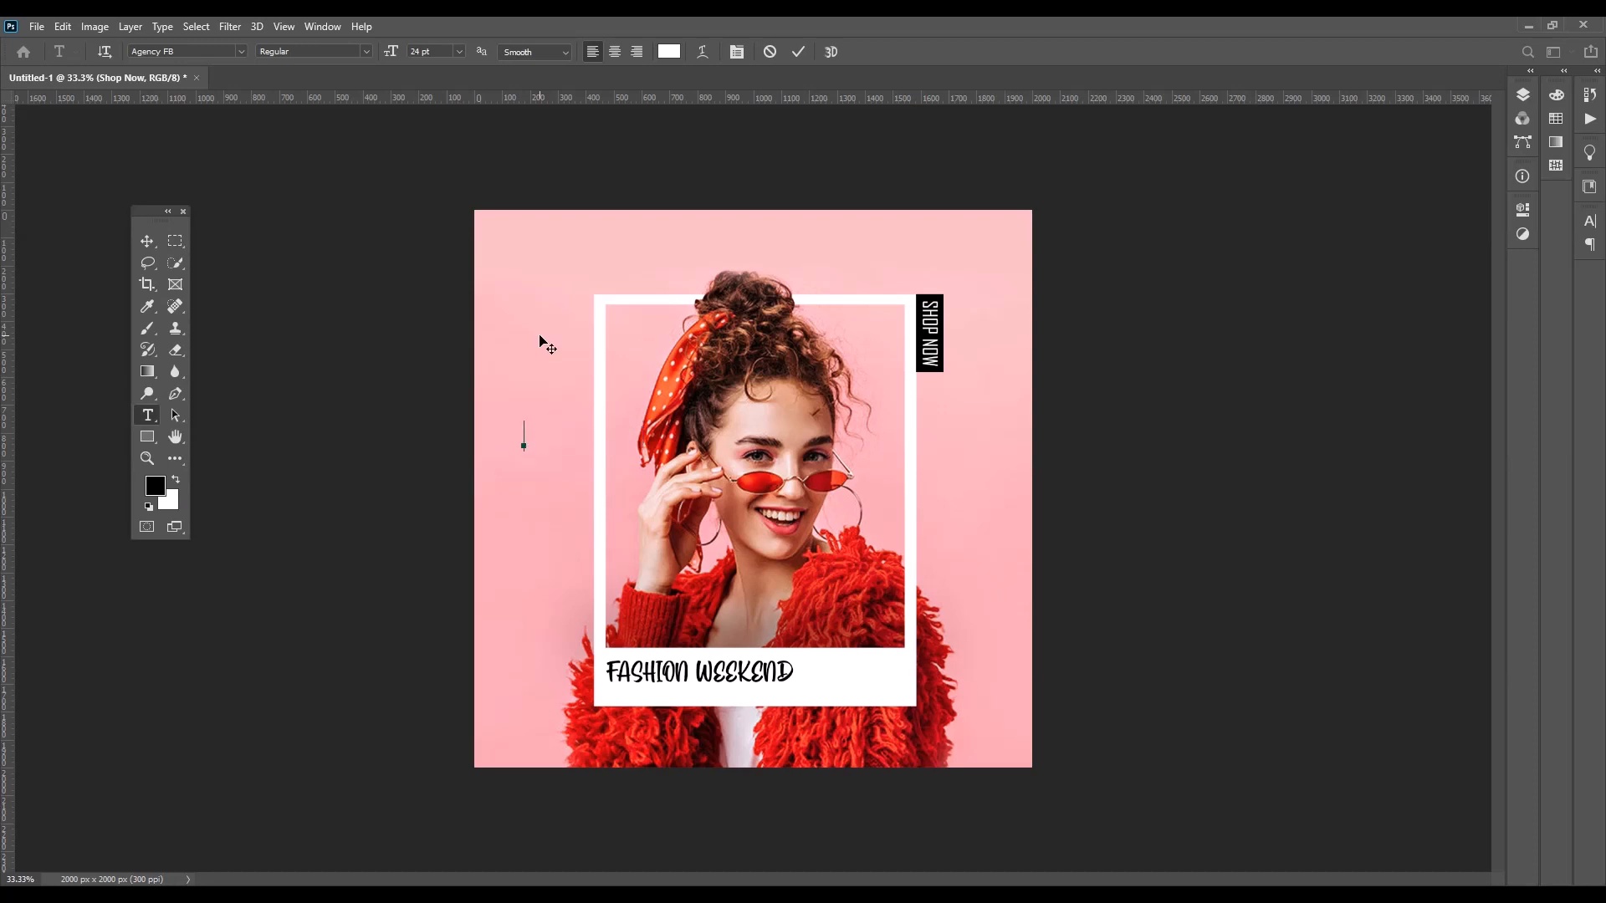
text(CLOTHES.COM)
drag(646, 436, 471, 427)
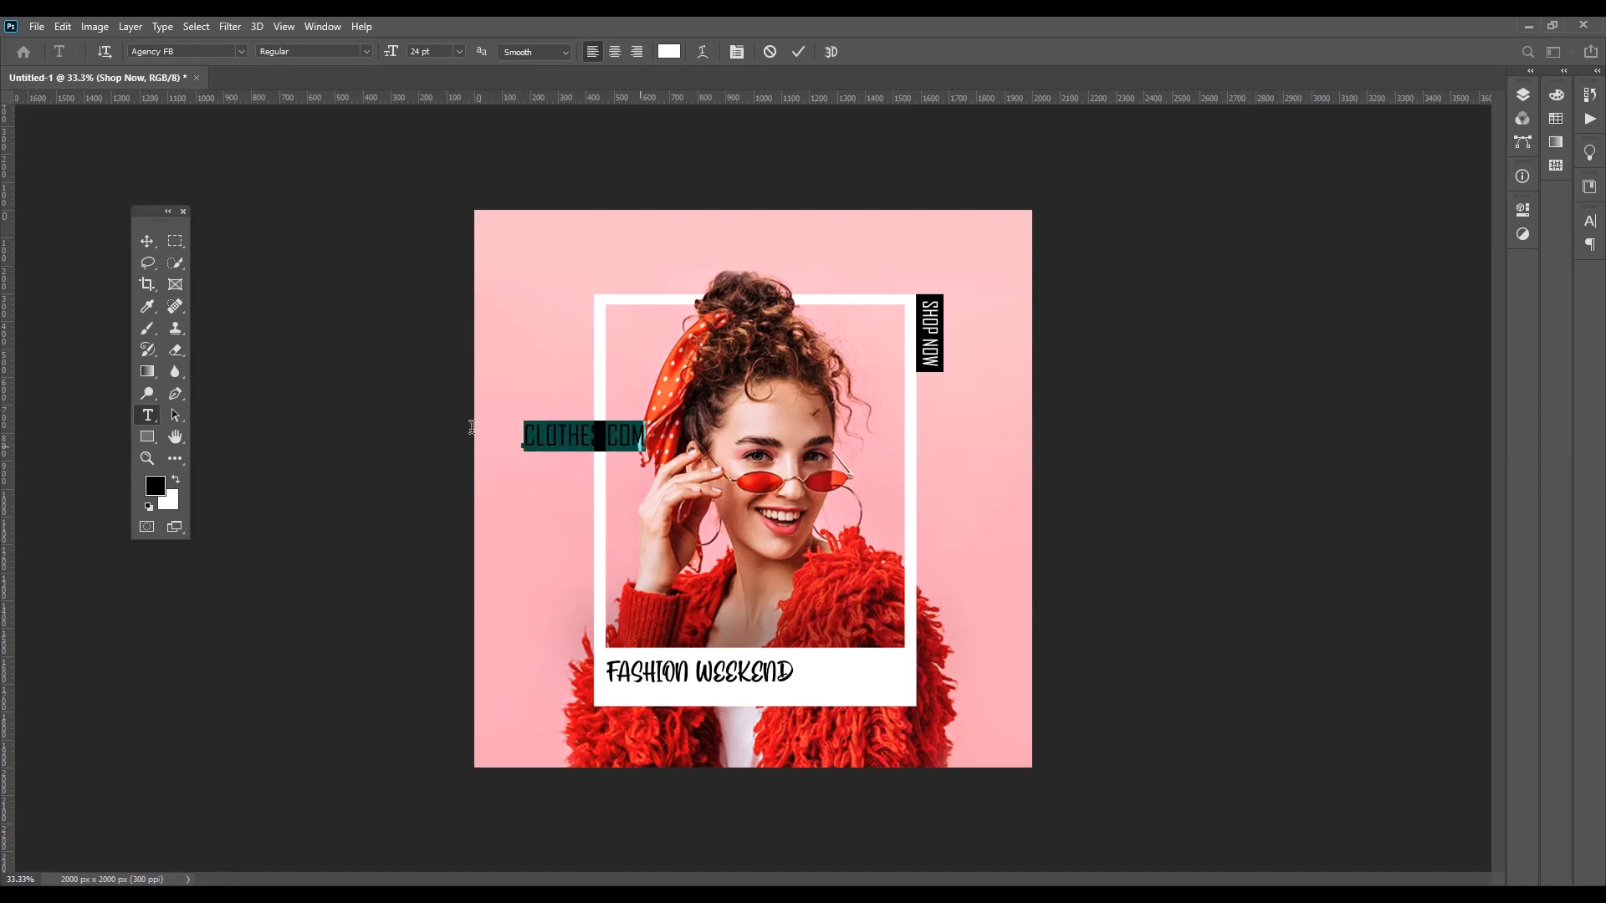
click(241, 51)
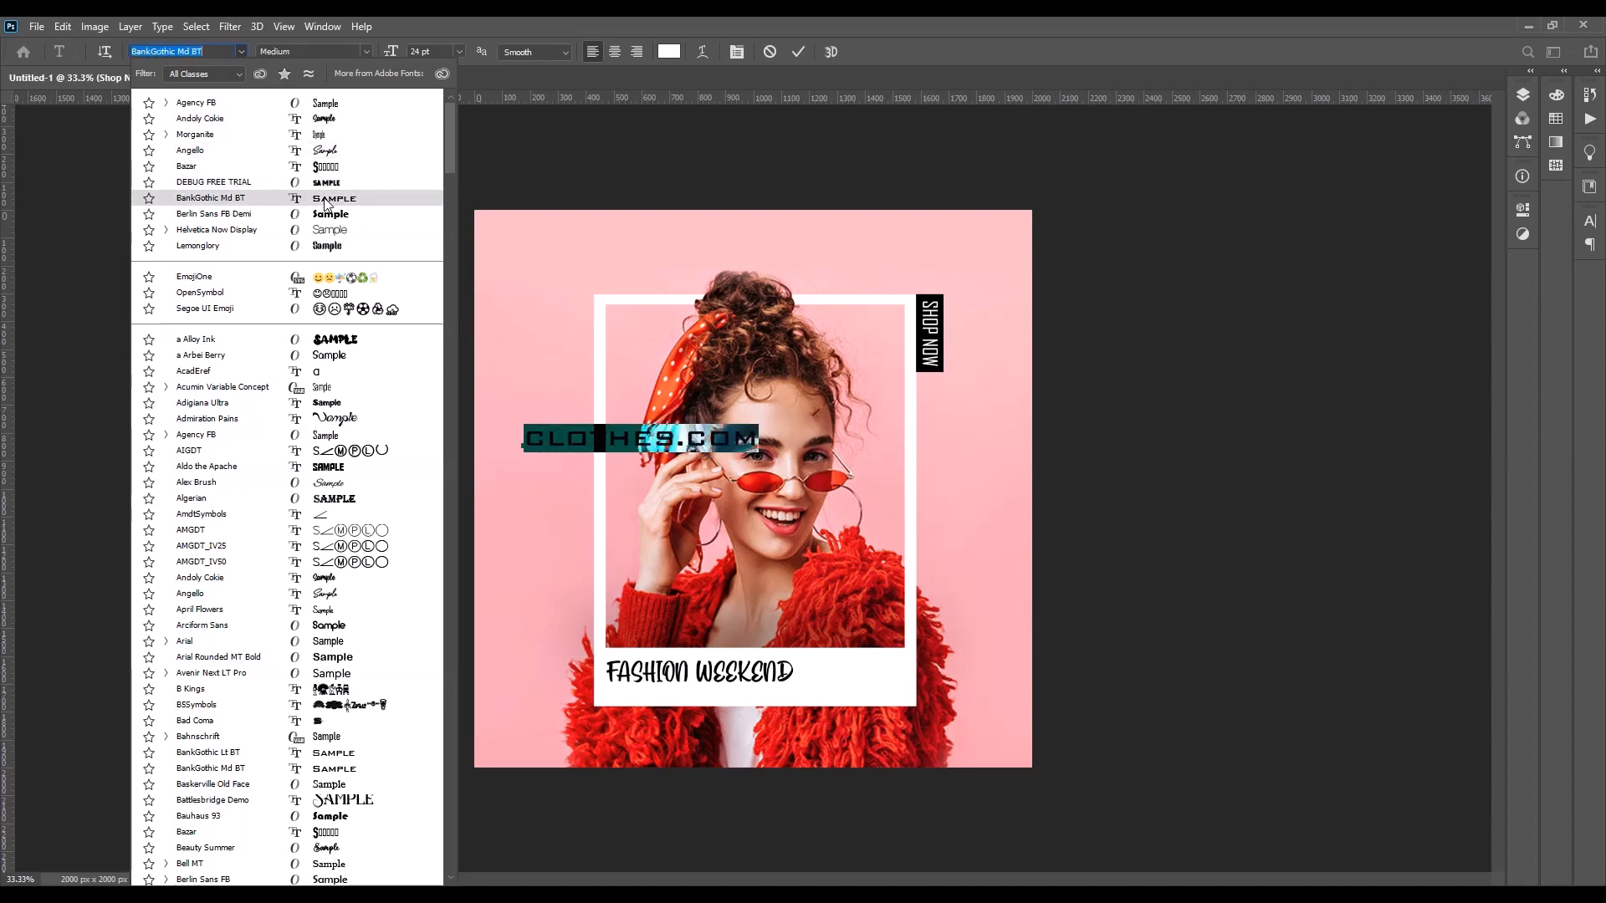
click(327, 102)
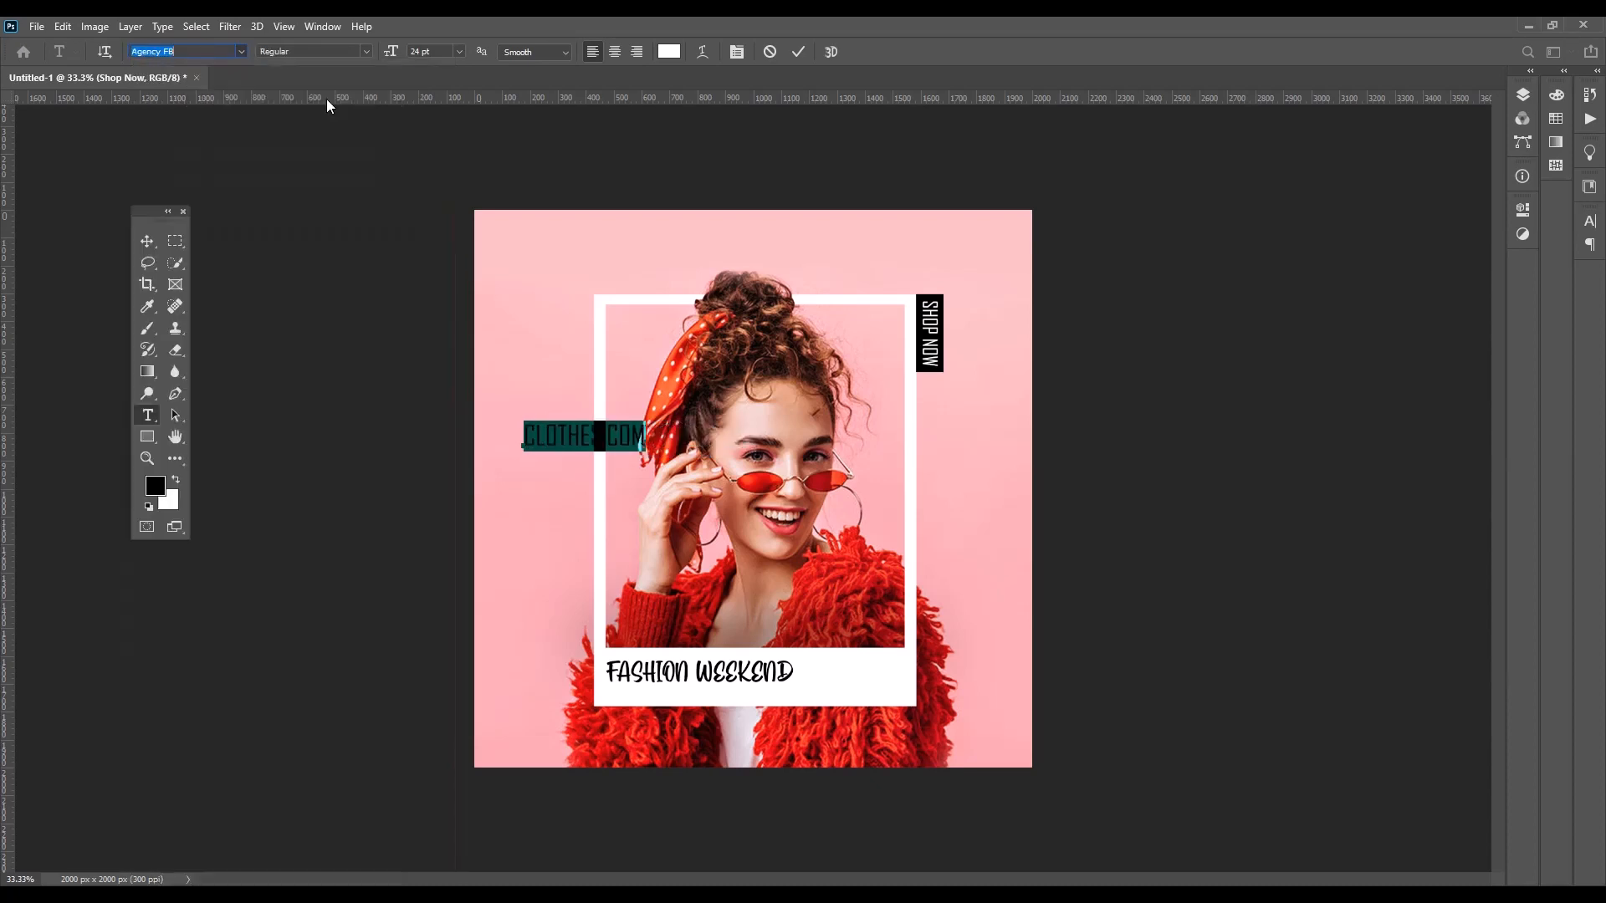
click(150, 241)
Rotate the "CLOTHES.COM" text 90°, scale it to about 50% and place it in the canvas's lower right corner
key(ctrl+t)
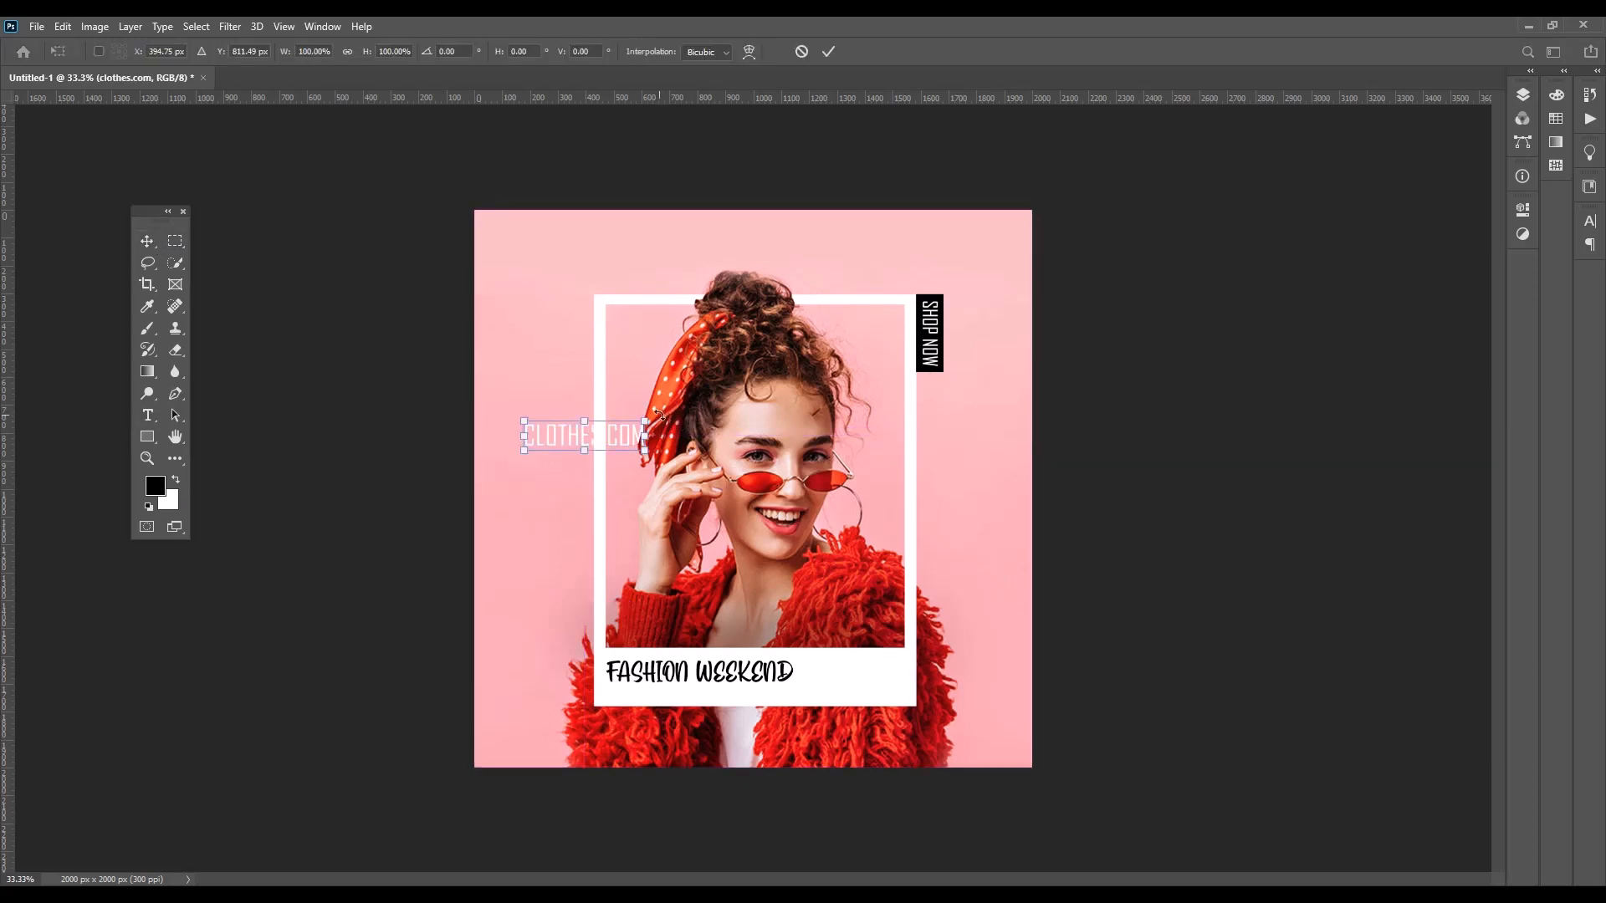
drag(658, 413, 622, 545)
drag(588, 488, 1022, 750)
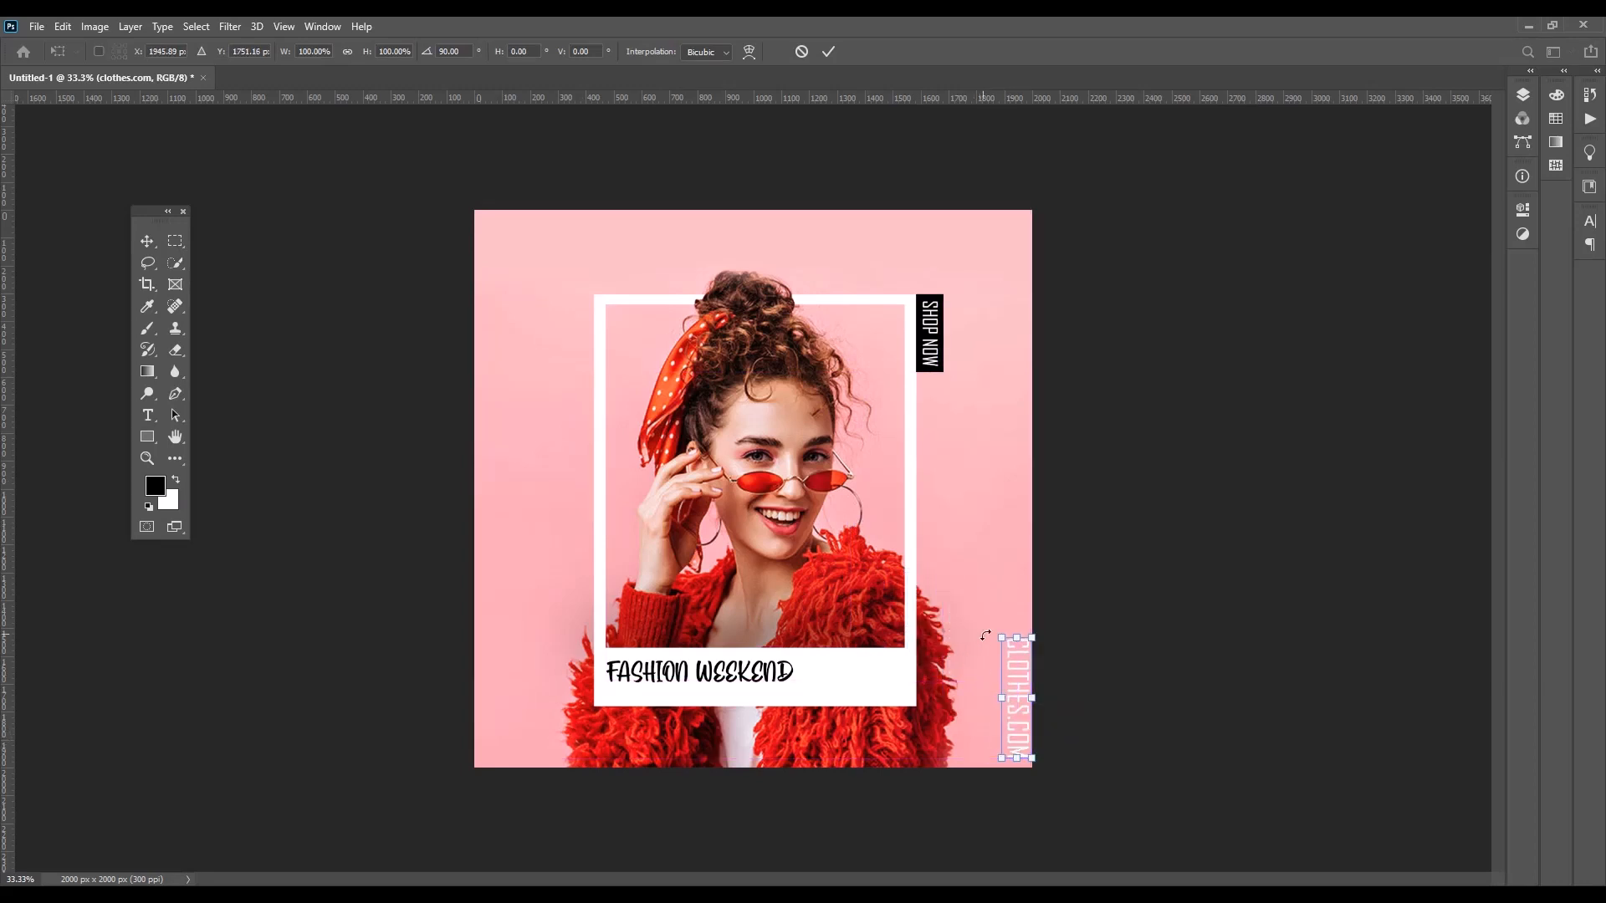
drag(1001, 637, 1019, 751)
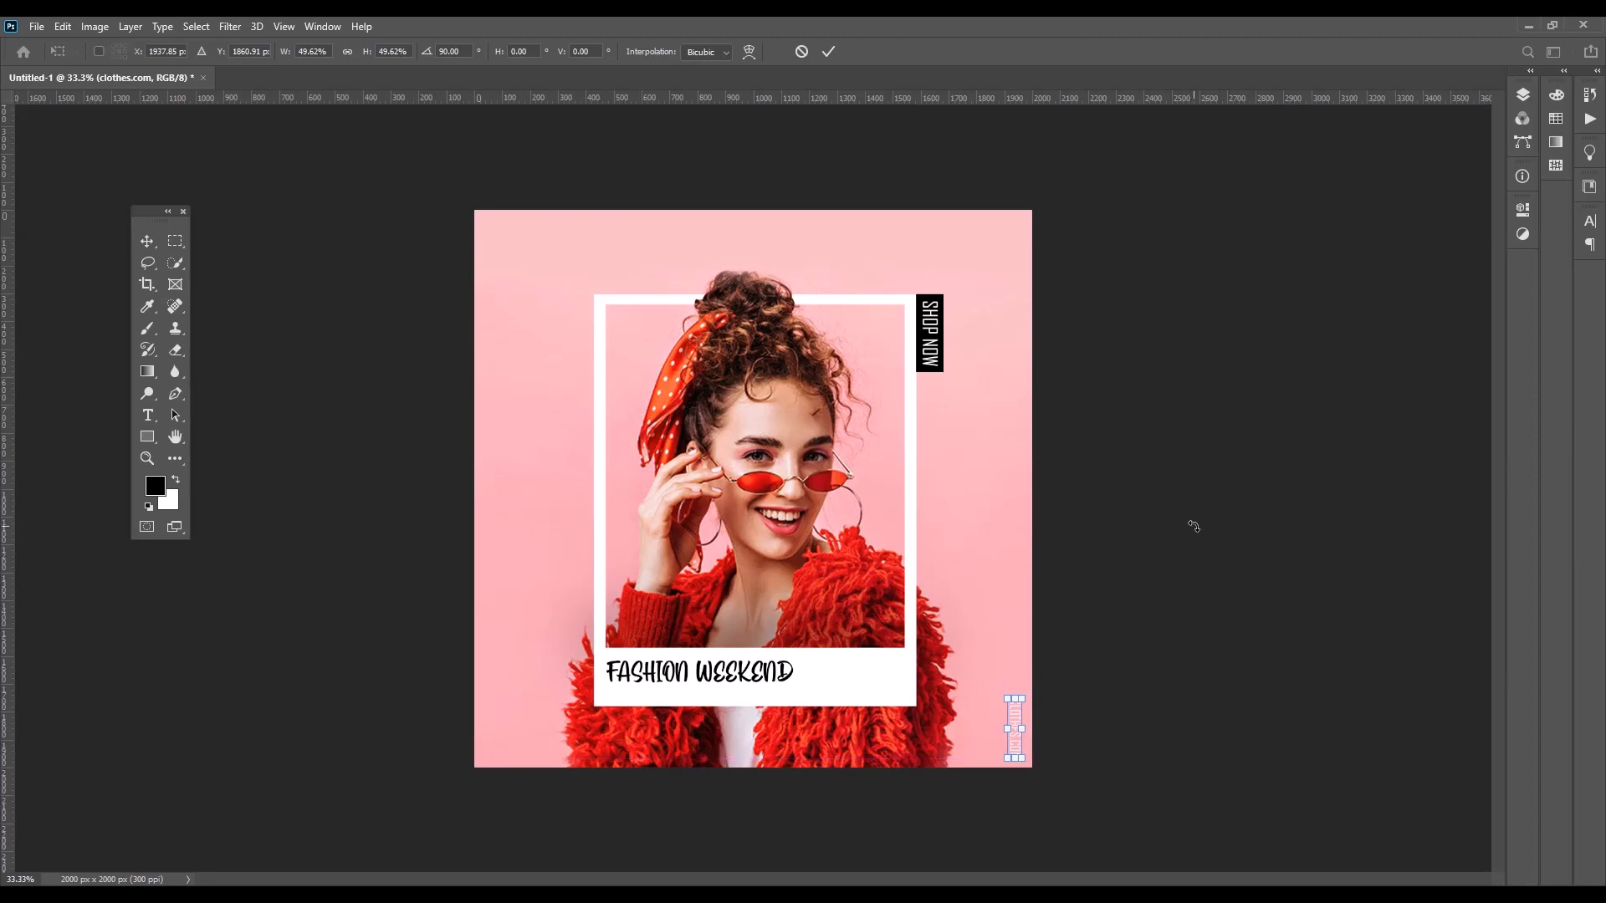
click(833, 51)
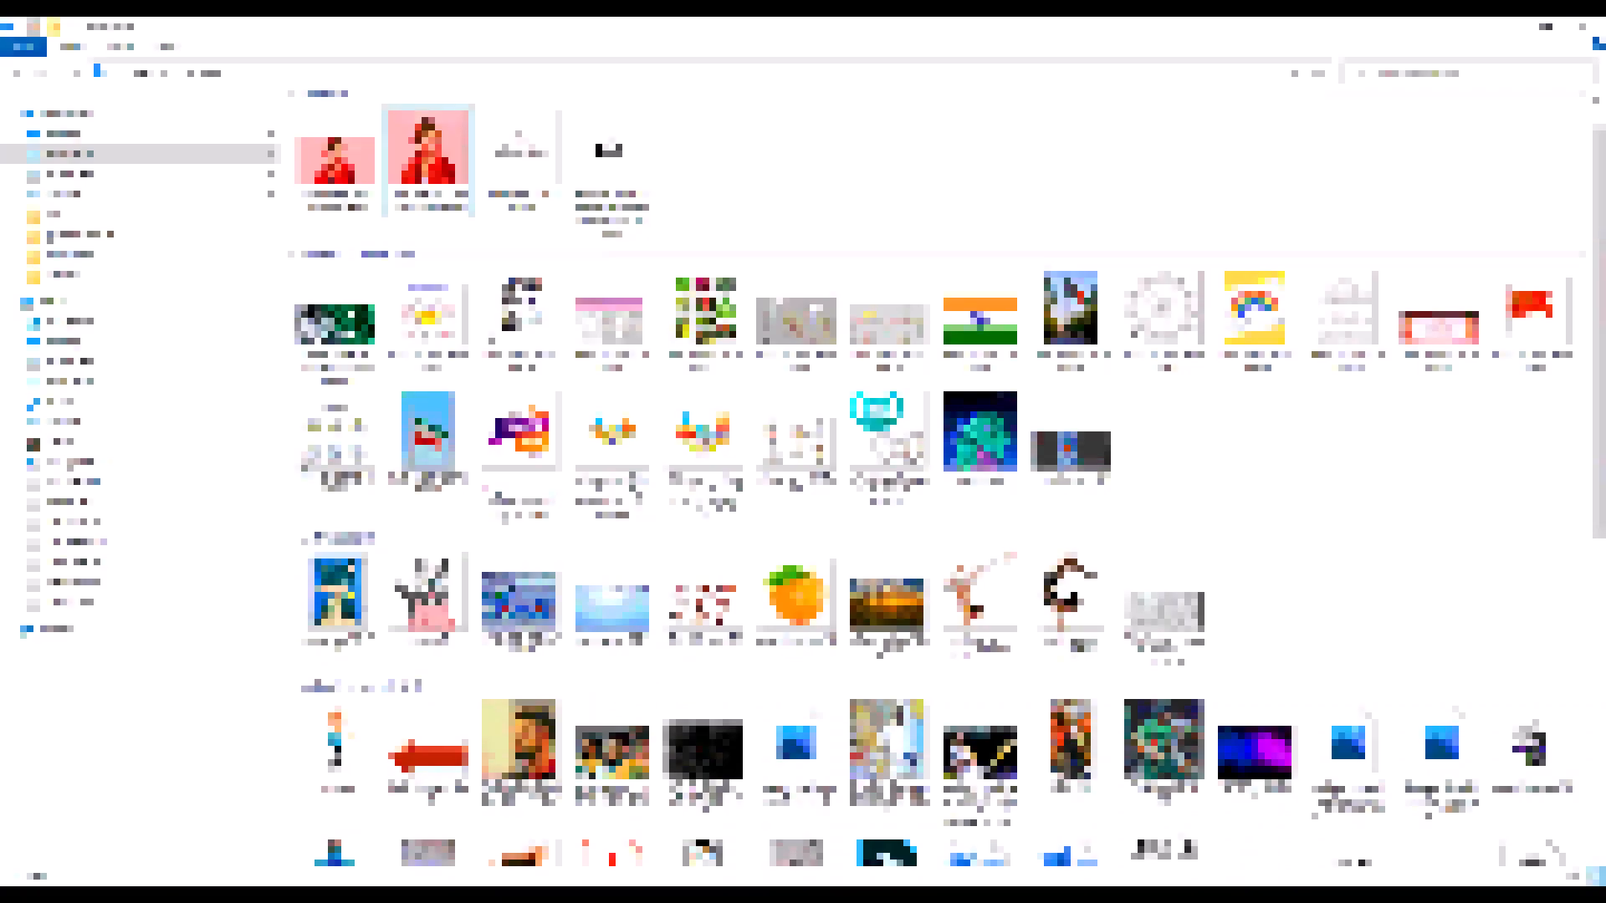
Place the Cloth Hand logo image in the document and select its white background with the Magic Wand tool
click(609, 159)
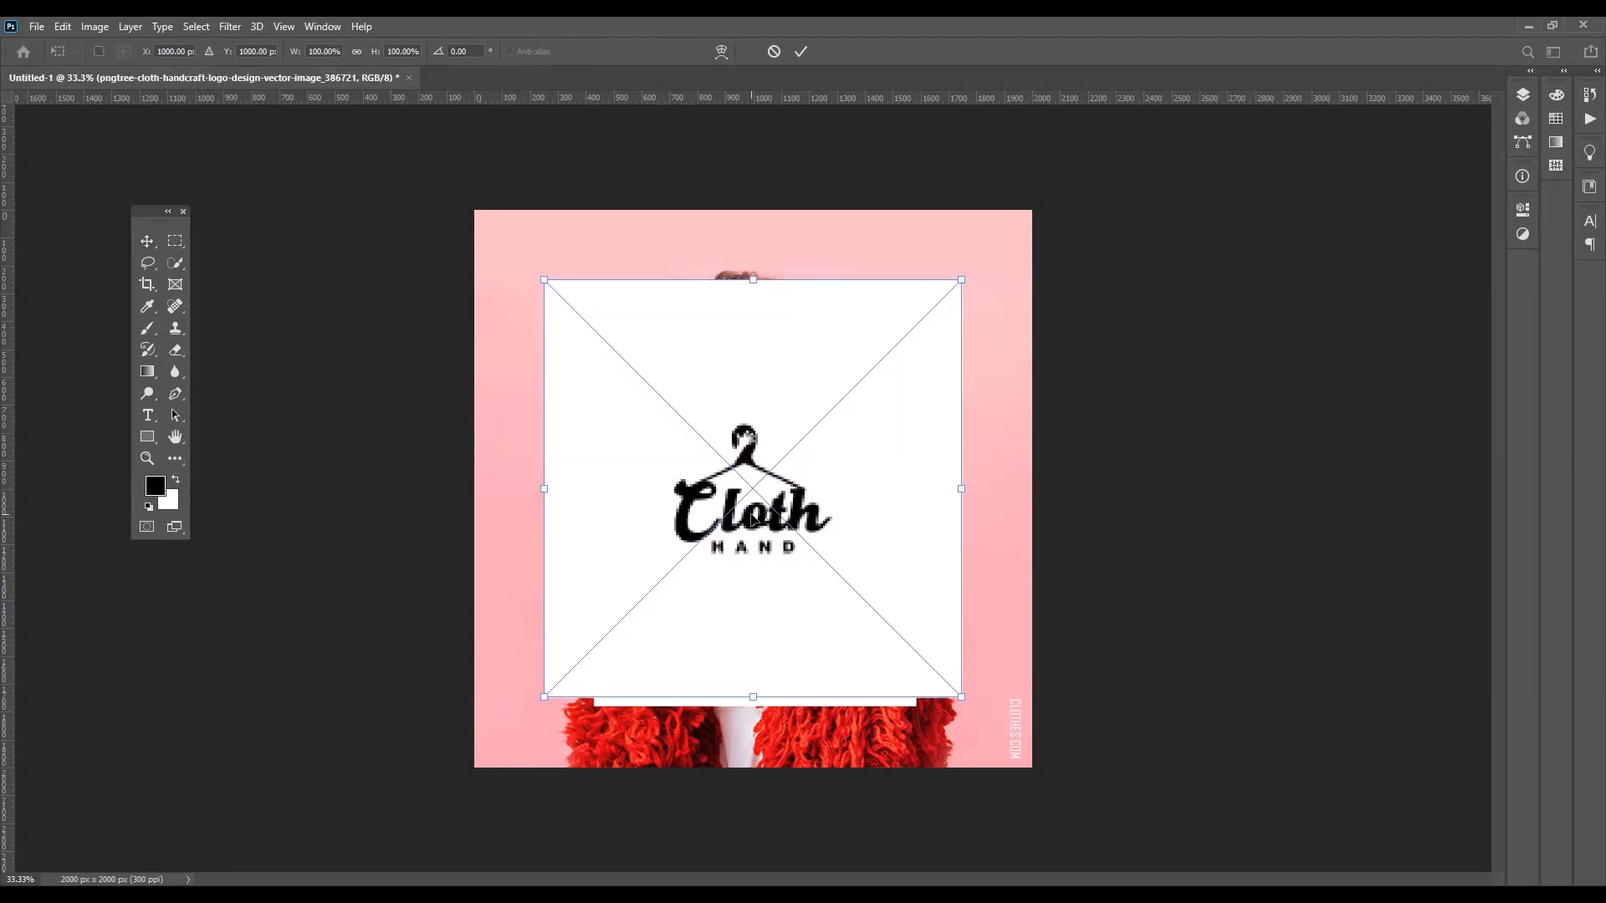
click(804, 51)
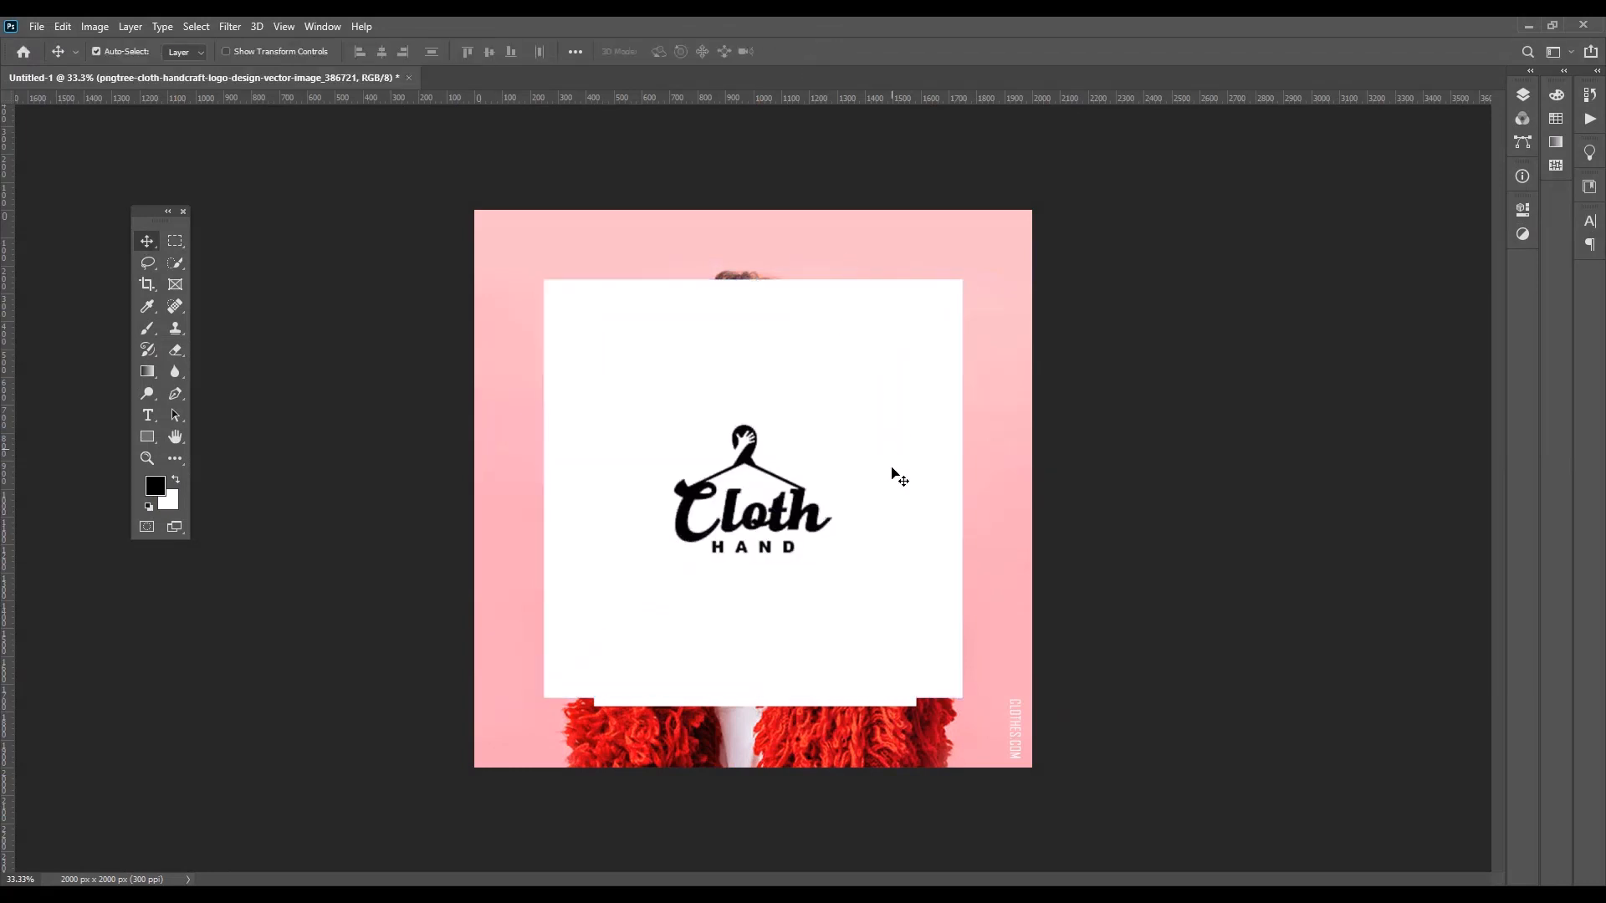
click(175, 264)
click(236, 295)
click(602, 373)
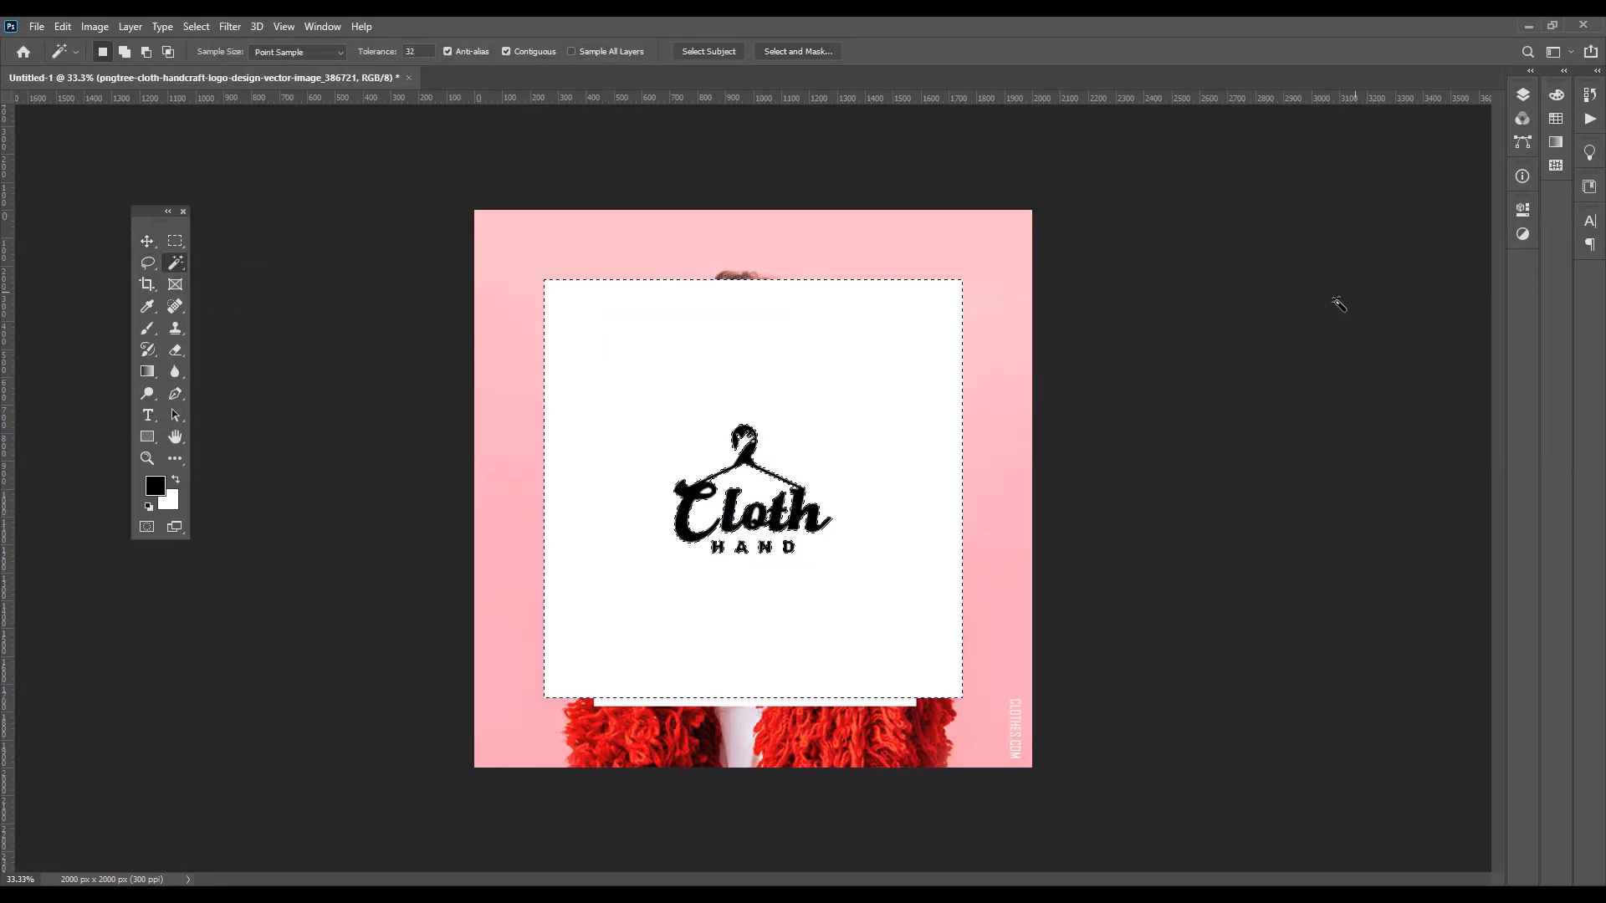
Rasterize the logo layer, delete its selected white background and deselect
click(1523, 94)
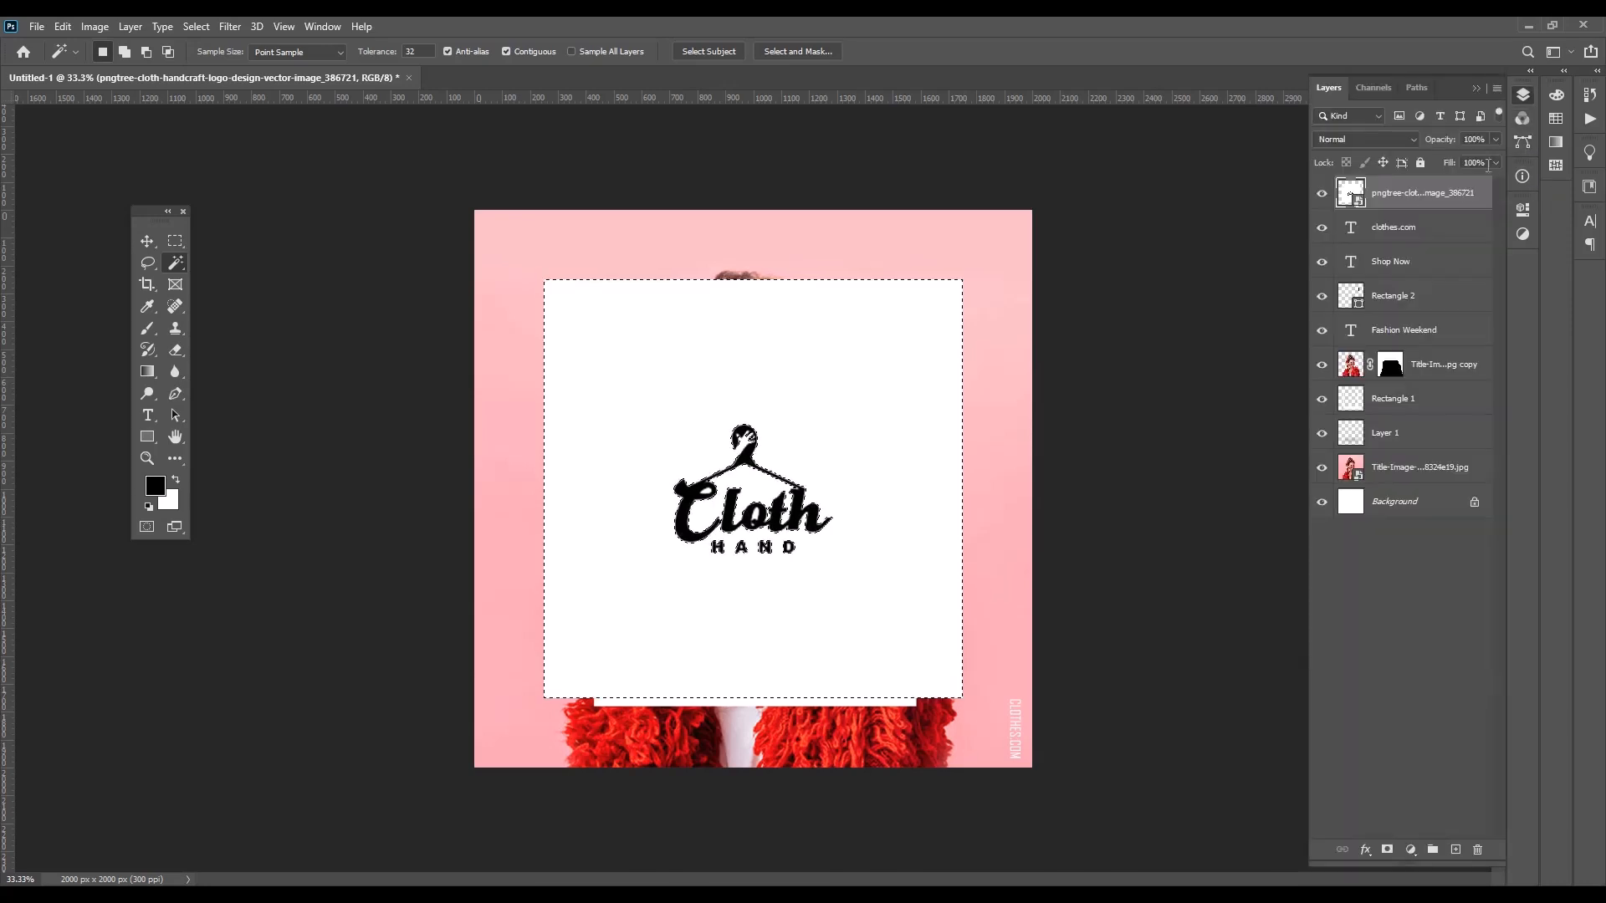
right_click(1413, 202)
click(1223, 472)
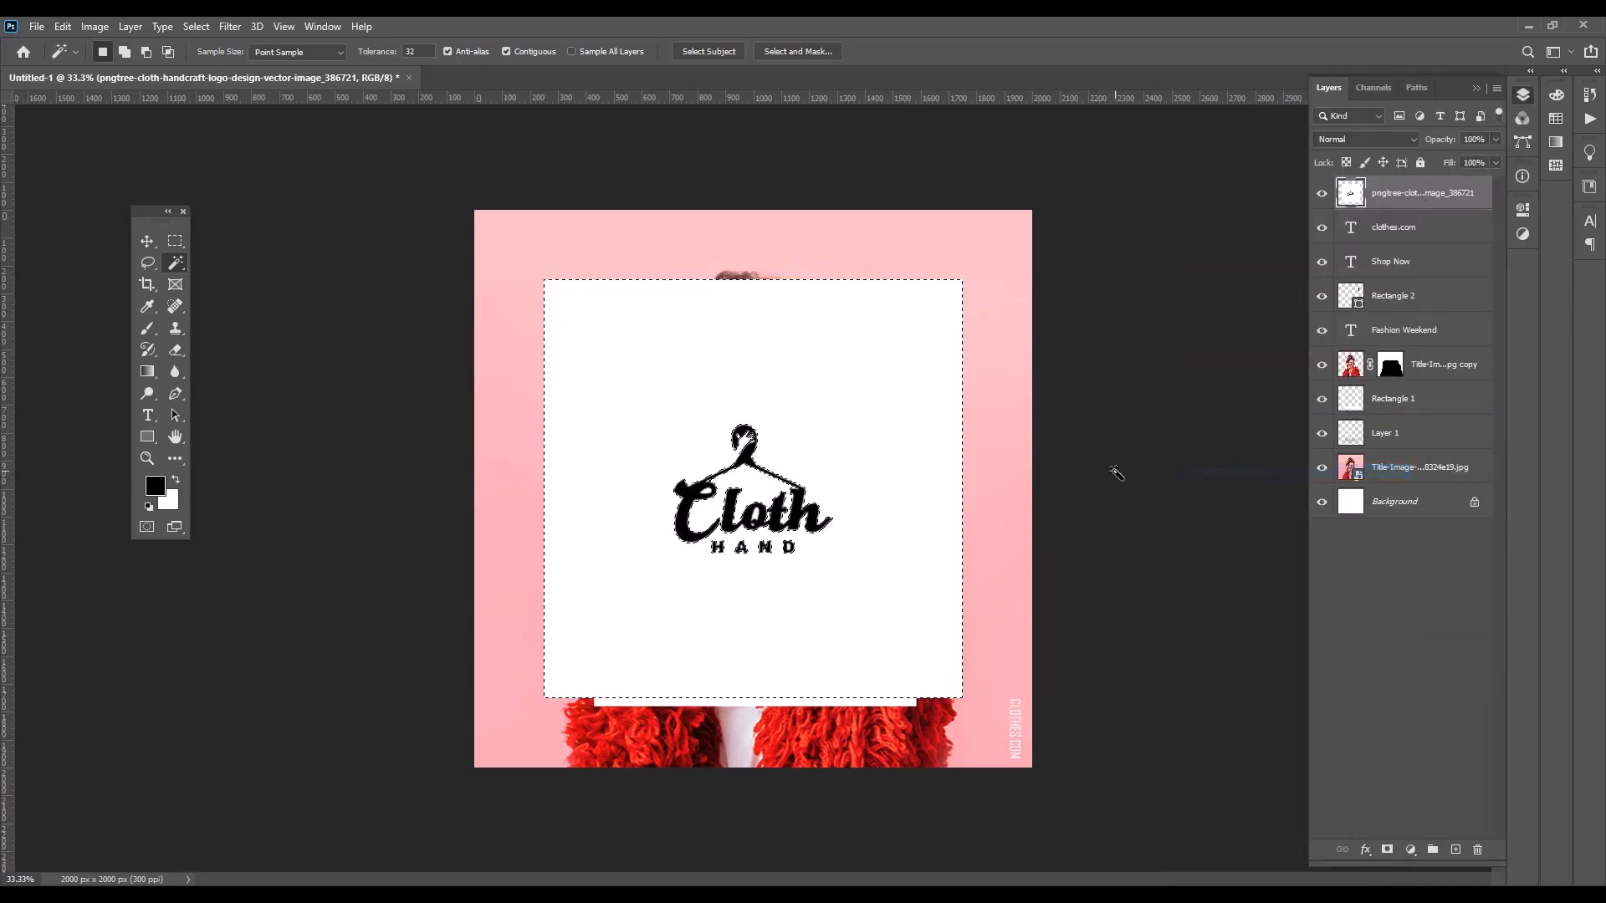
key(Delete)
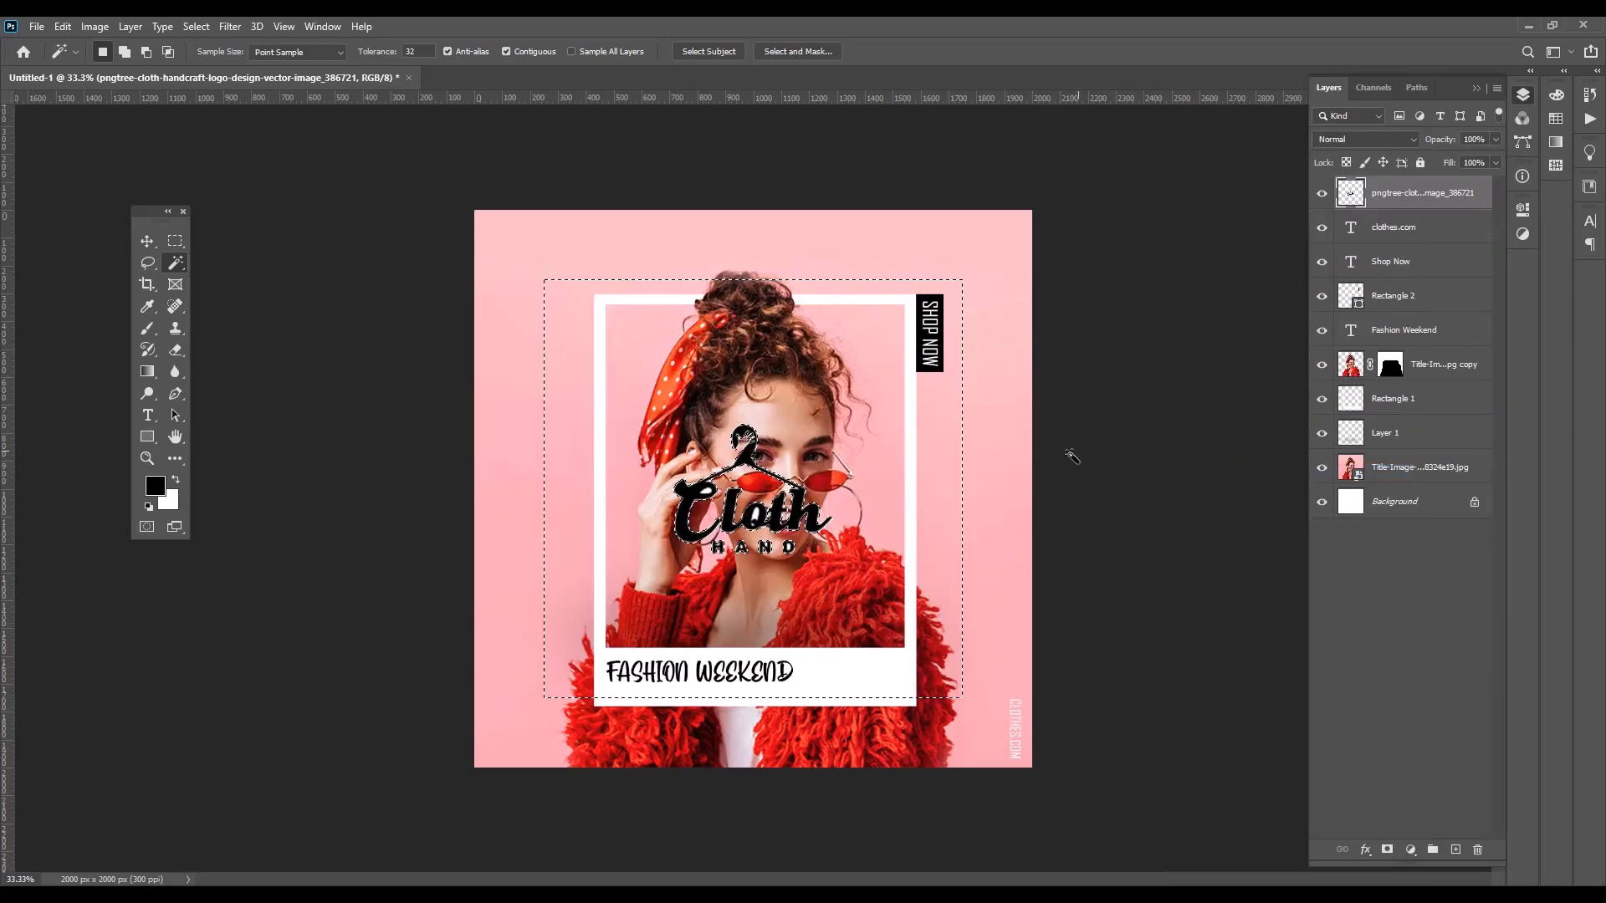
key(ctrl+d)
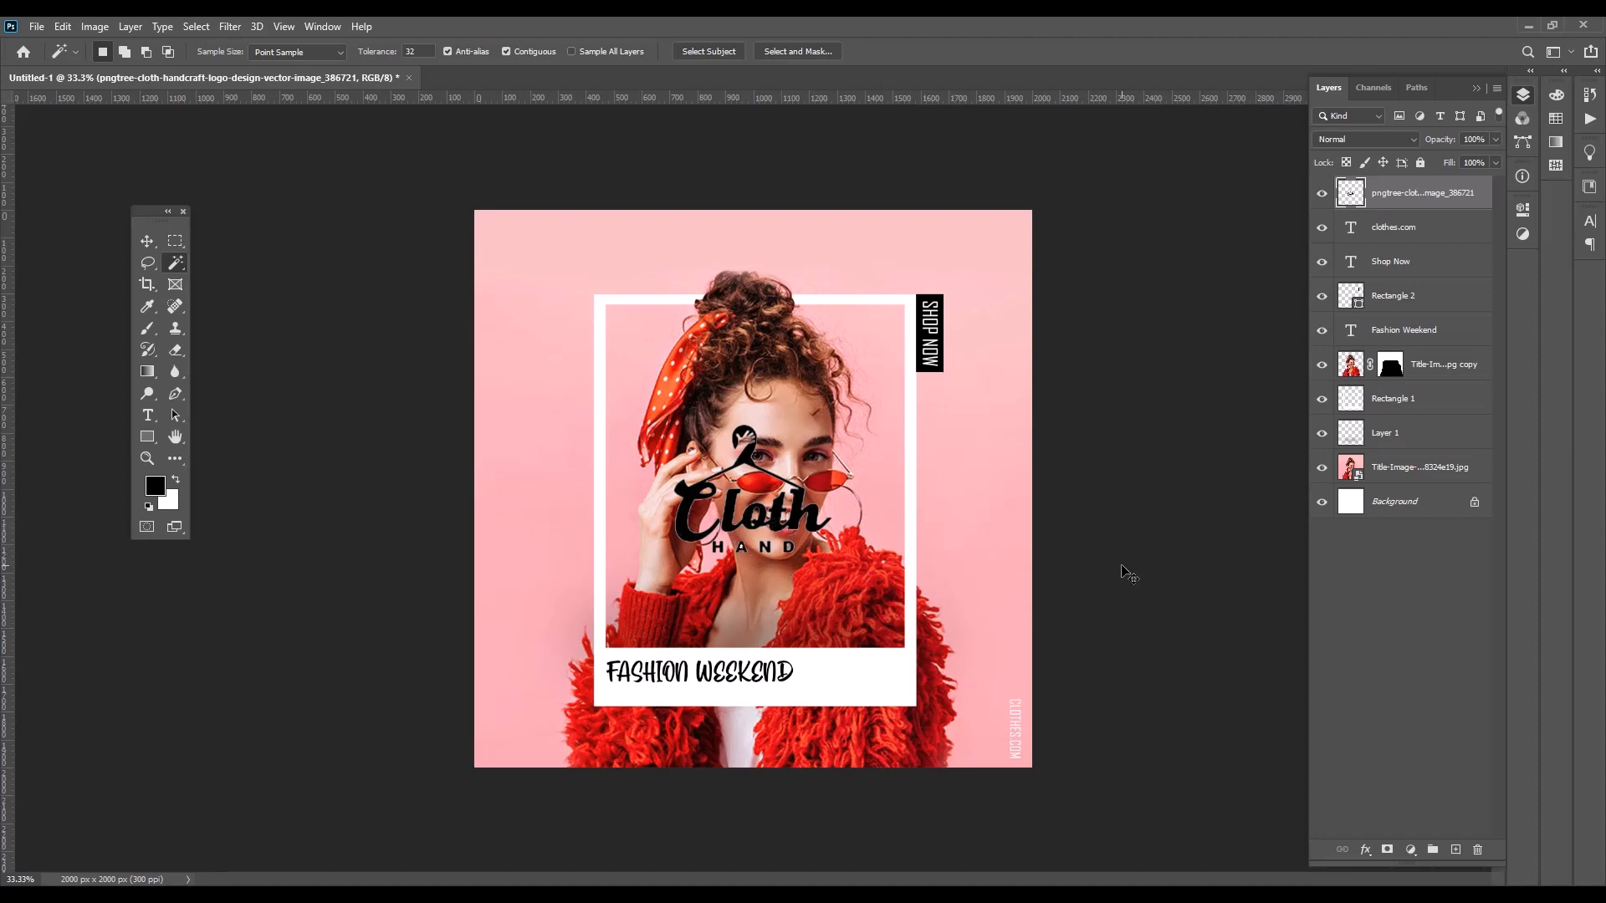
Move the Cloth Hand logo to the canvas's upper left area, recolor its artwork white using a selection of the layer's pixels, and deselect
click(147, 241)
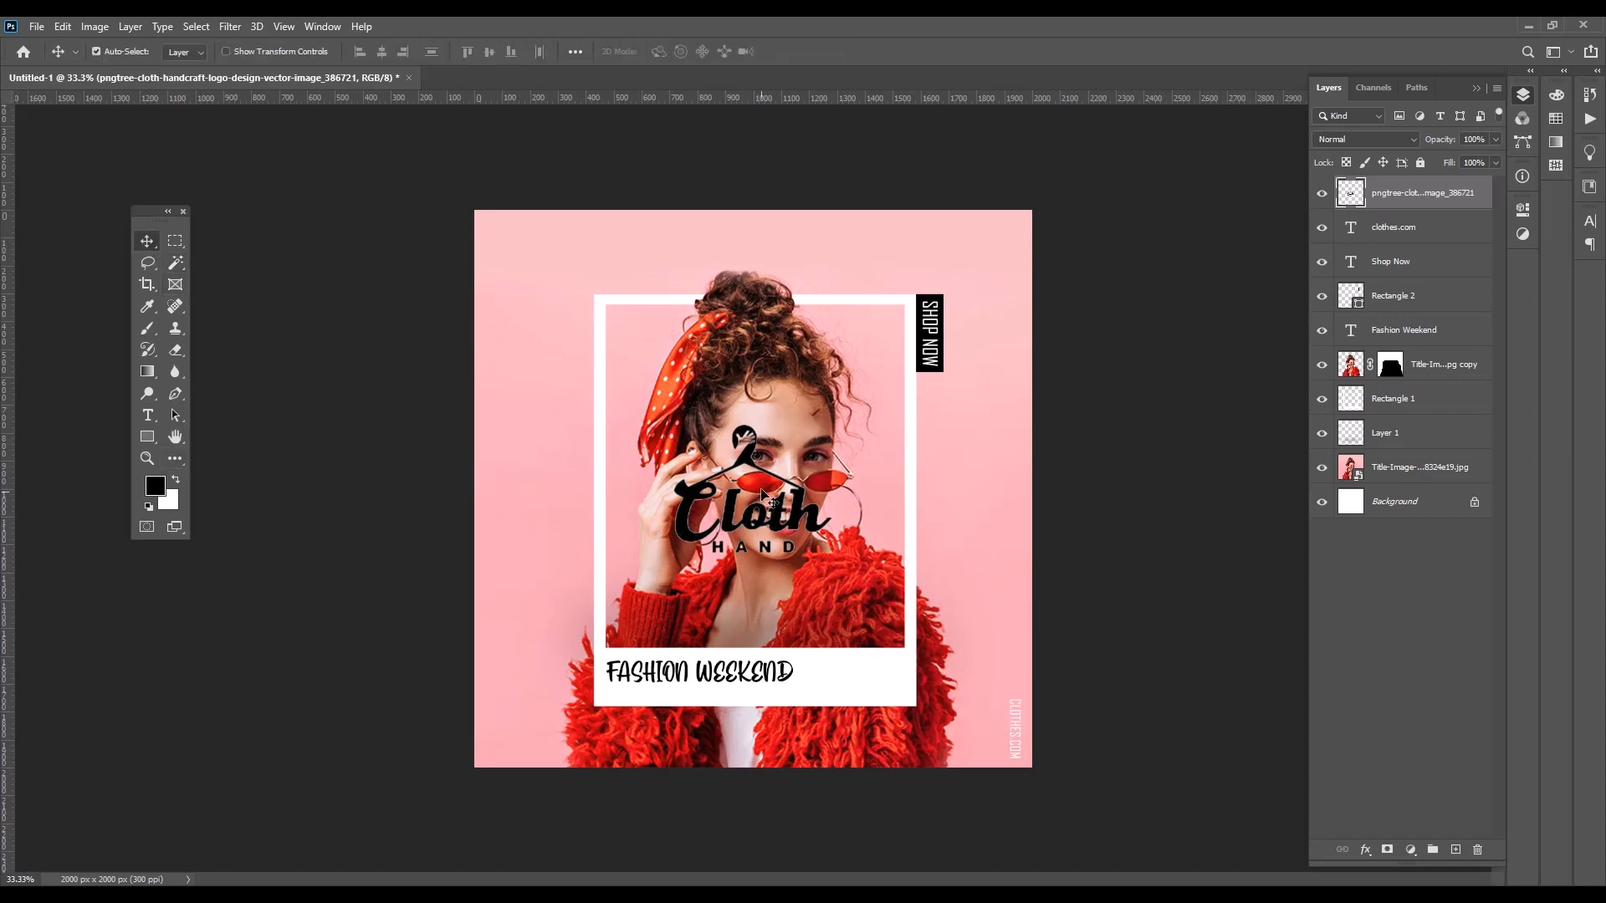
drag(763, 497, 595, 316)
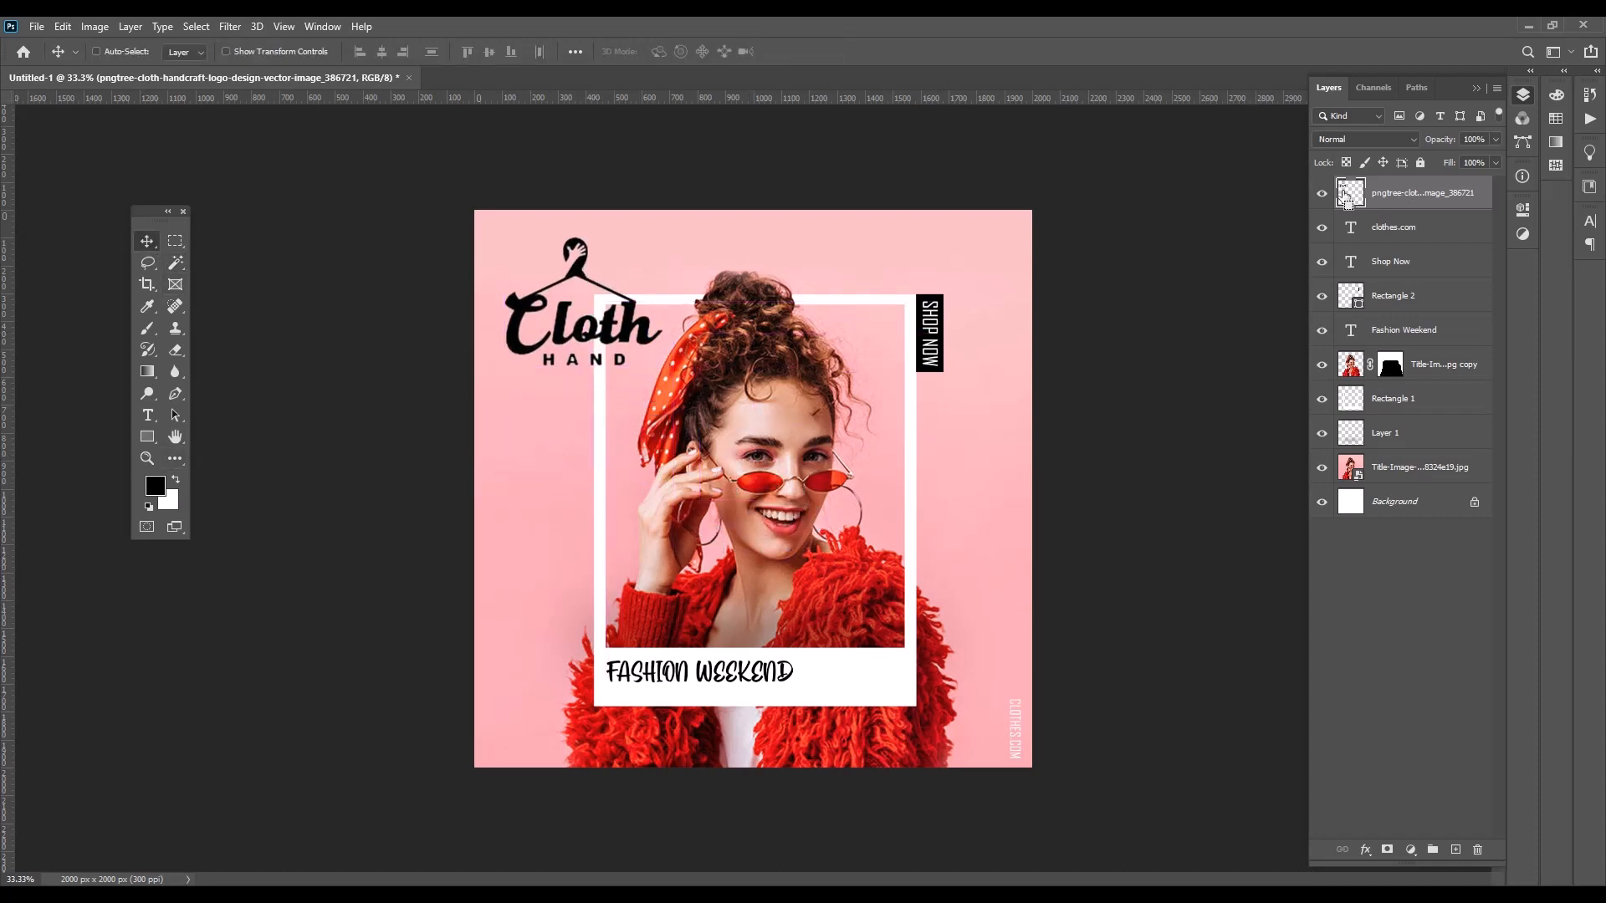
ctrl+click(1345, 195)
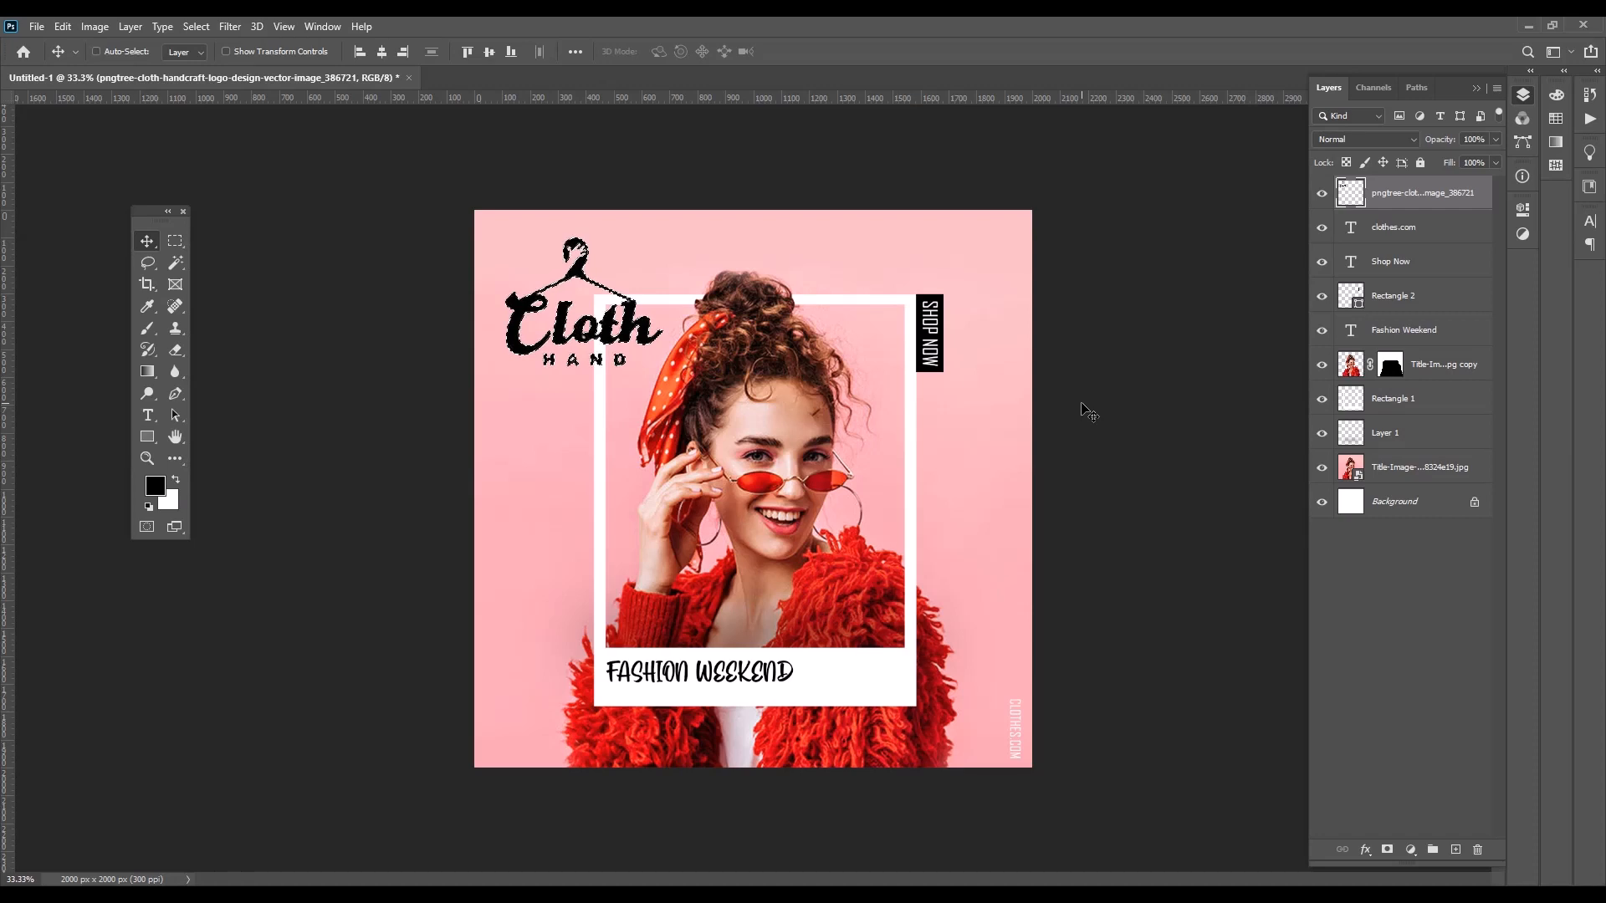
key(ctrl+BackSpace)
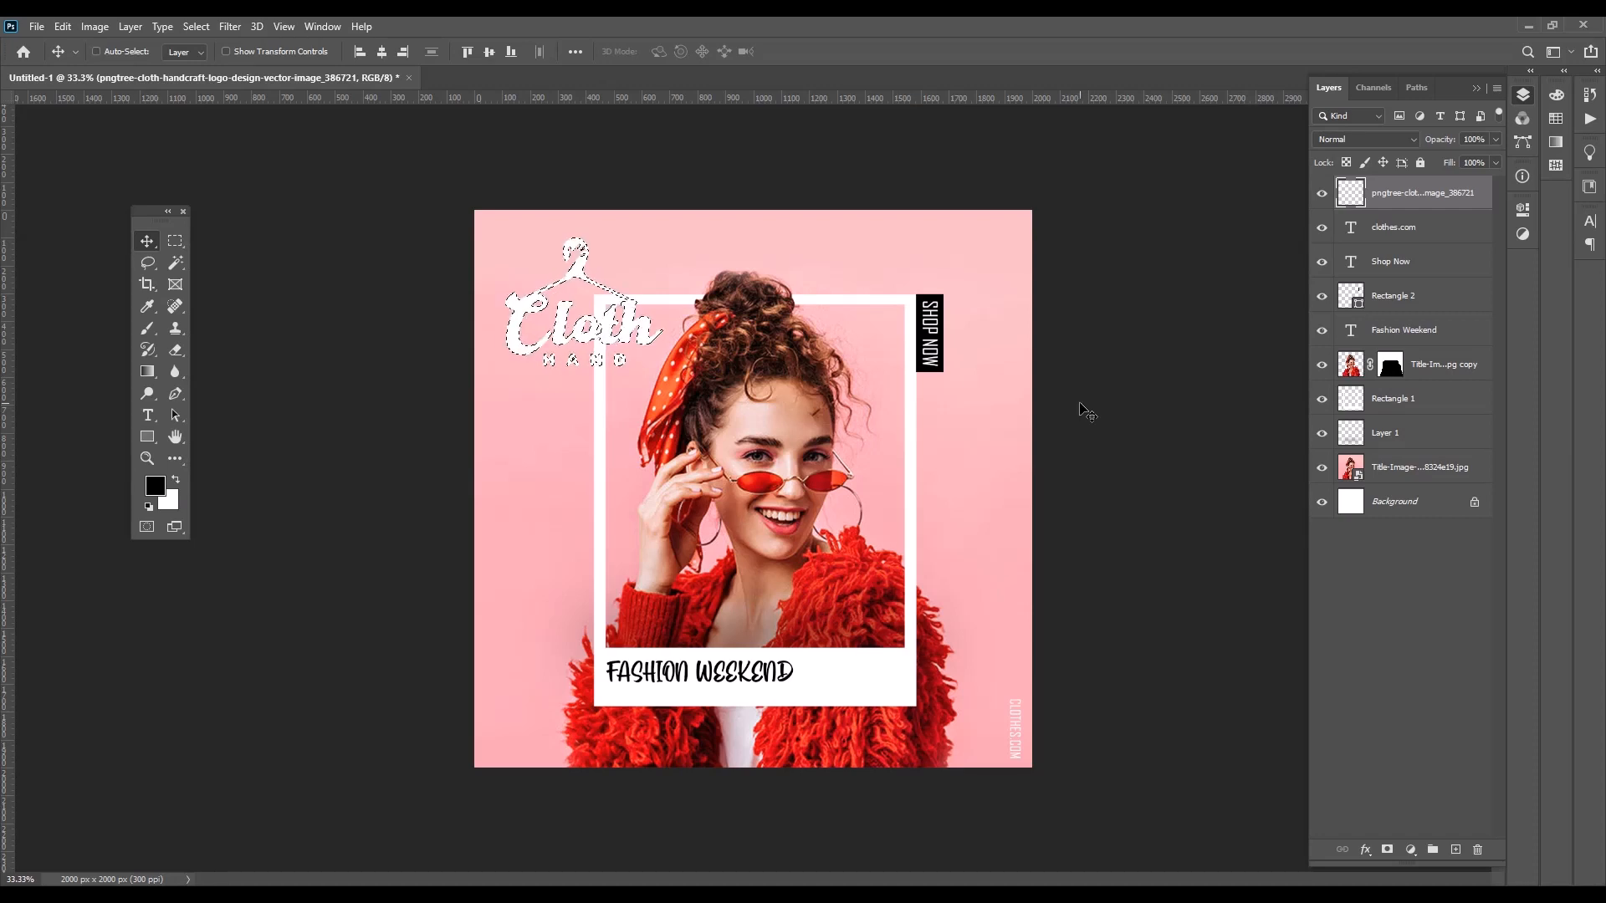
key(ctrl+d)
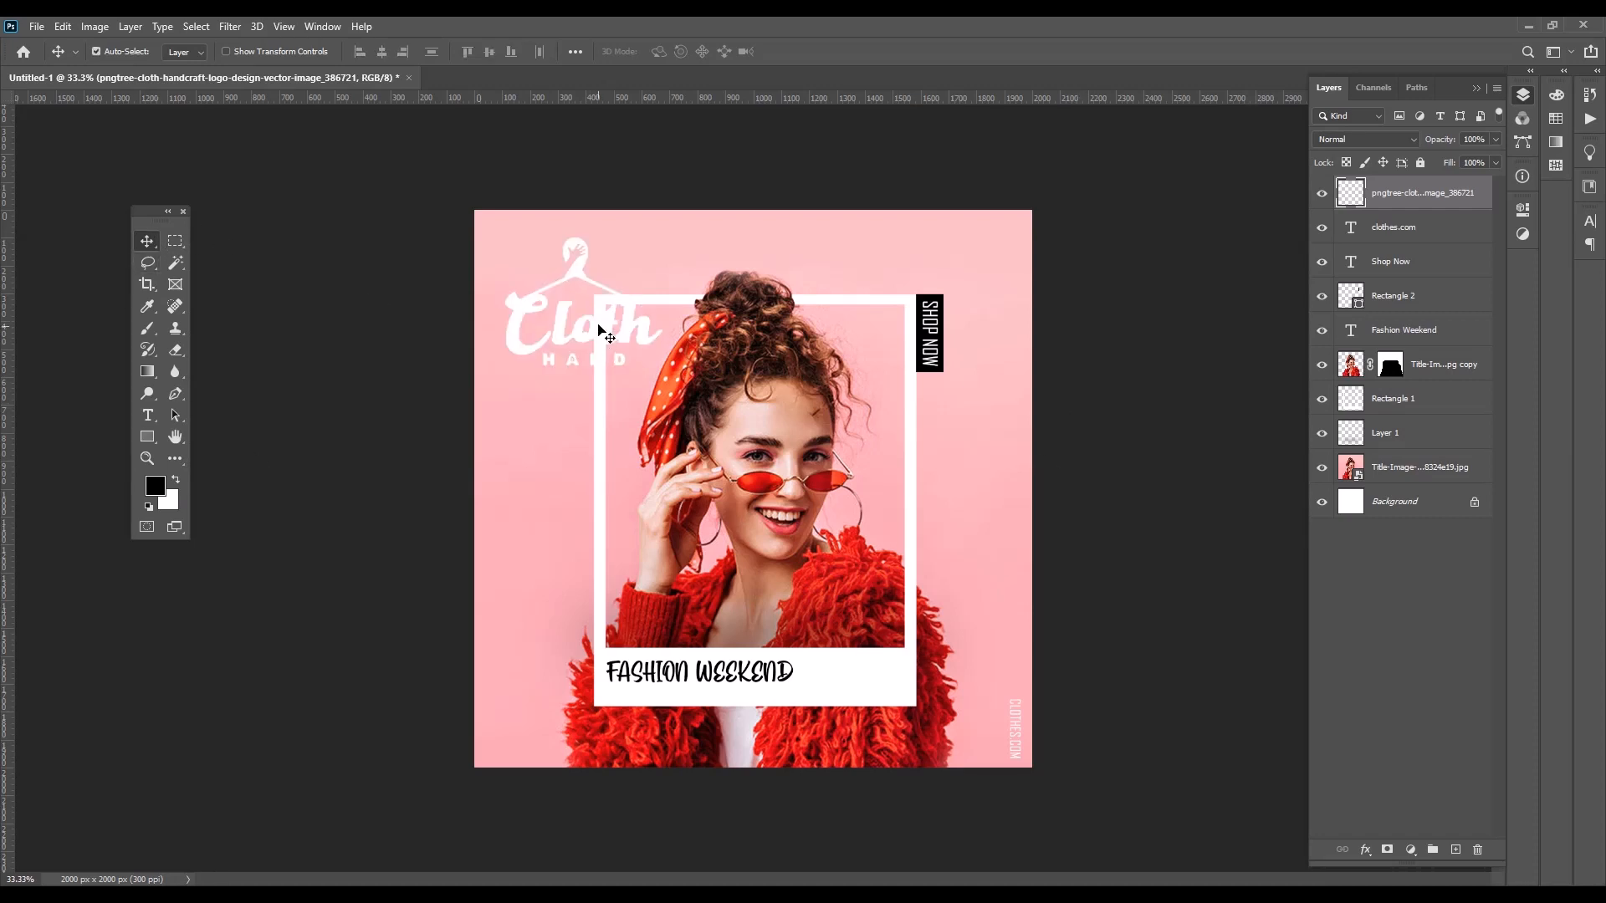
Scale the white Cloth Hand logo down to about 30% and place it in the canvas's upper left corner with a small margin
drag(556, 327, 546, 320)
key(ctrl+t)
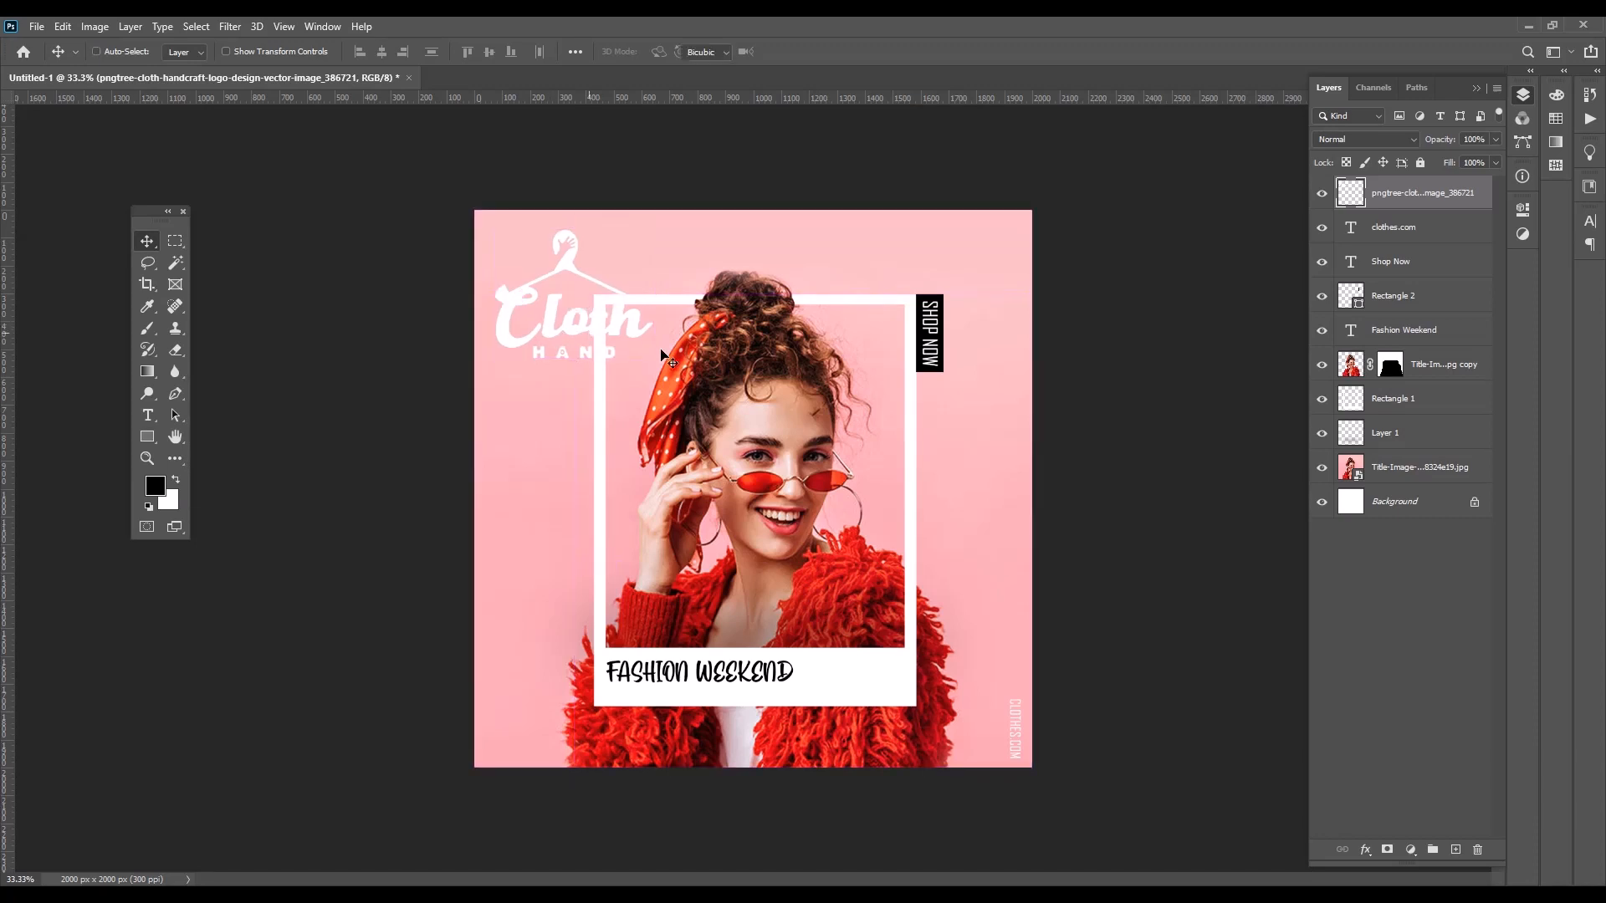
drag(652, 359, 531, 256)
click(827, 54)
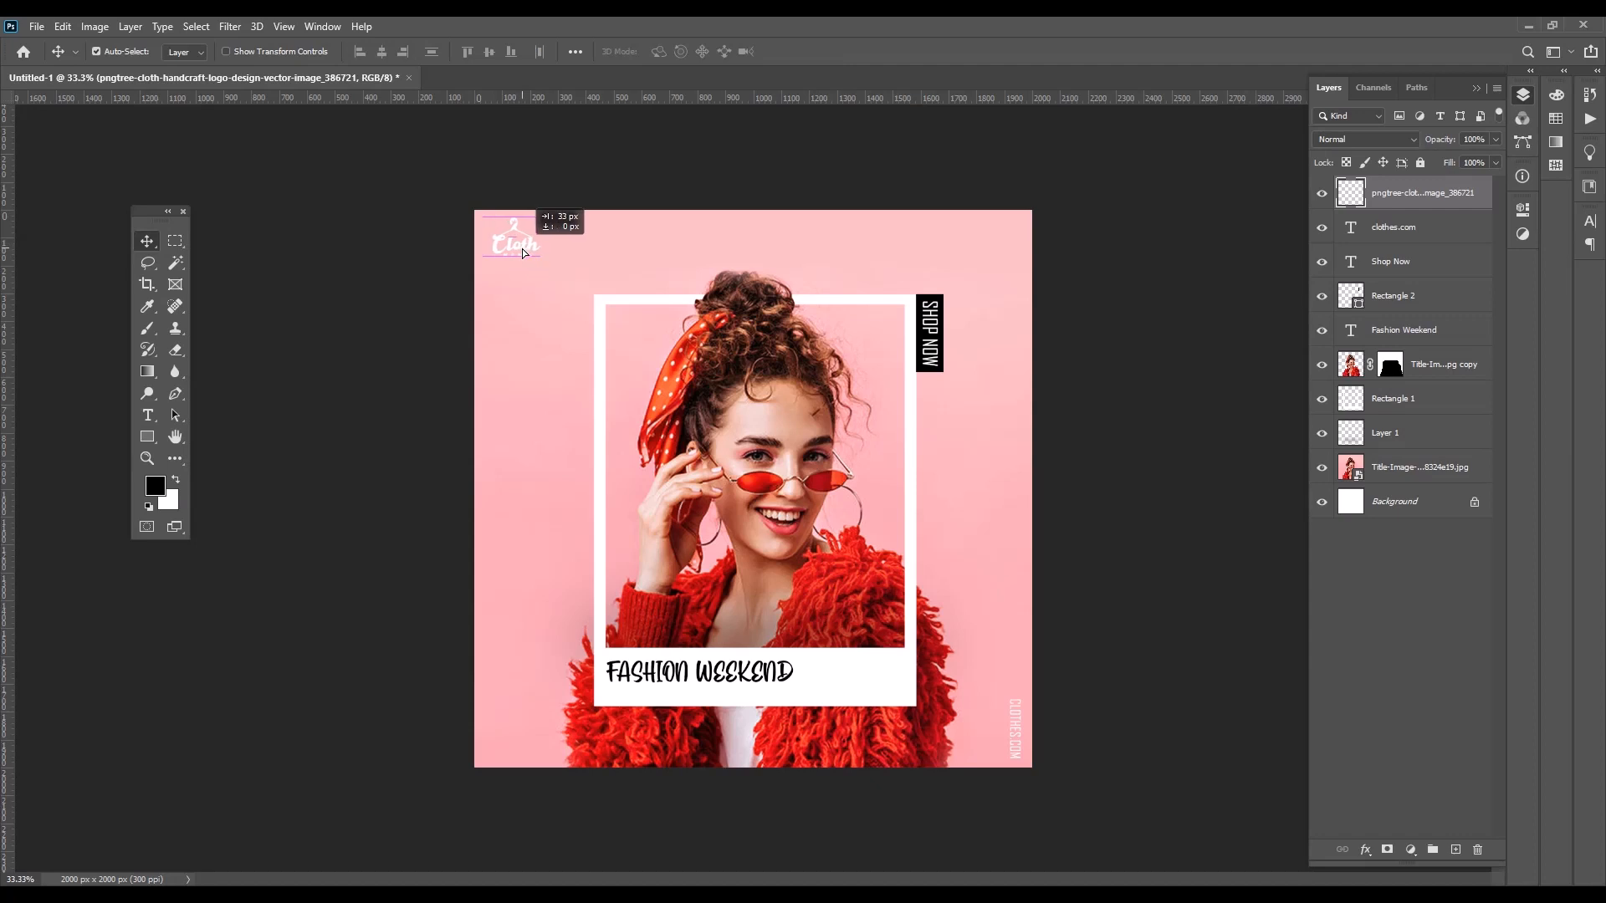
drag(521, 255, 522, 257)
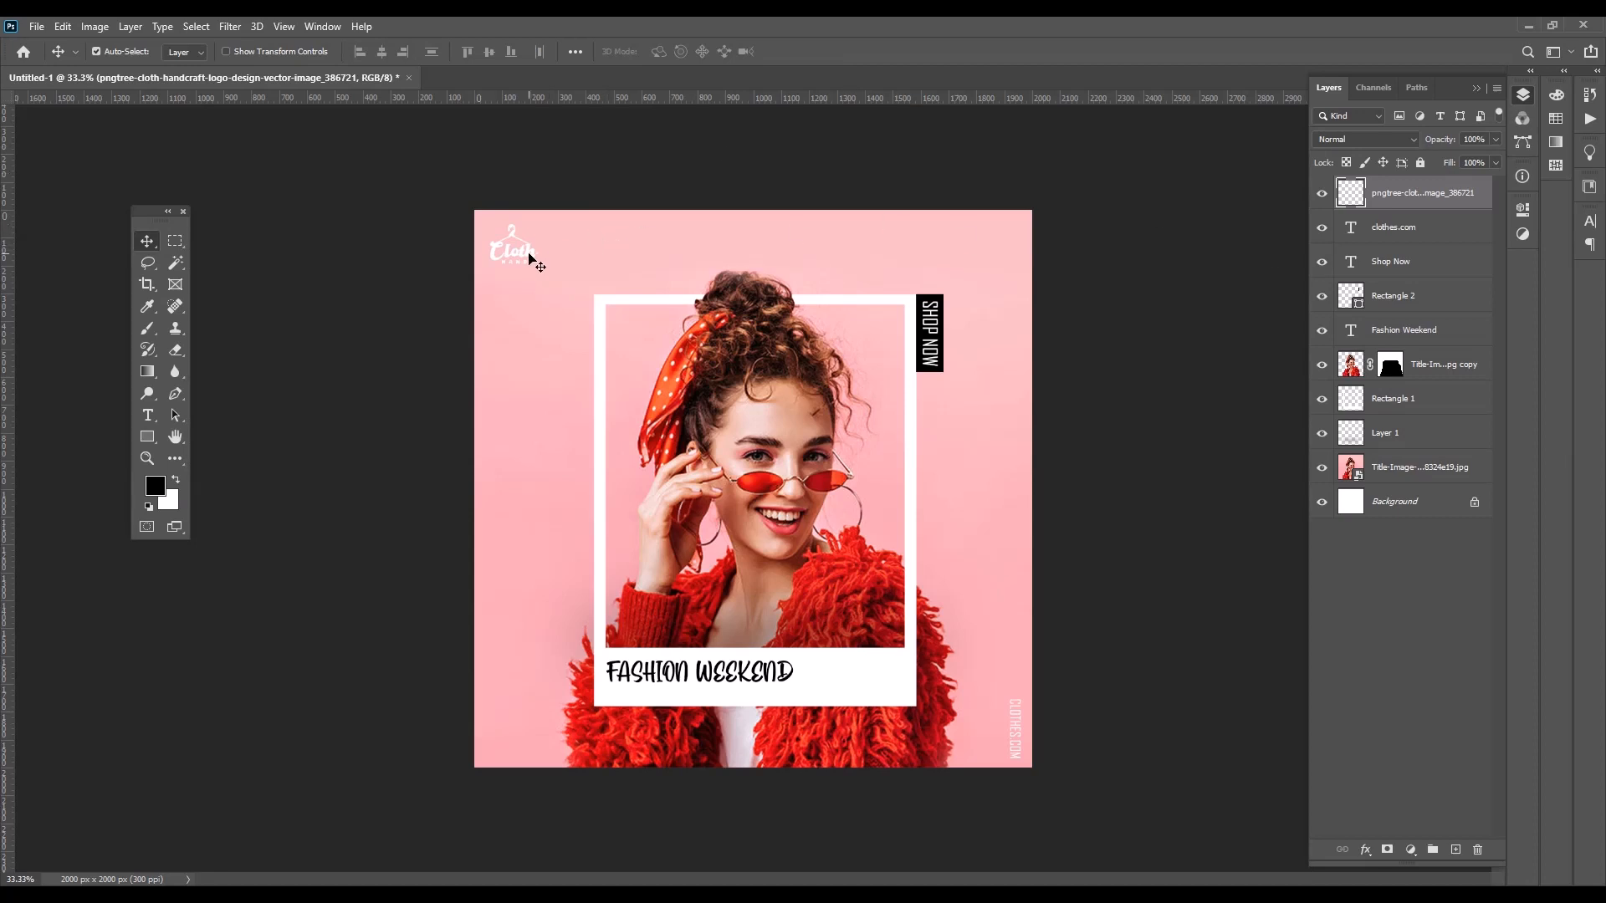
key(ctrl)
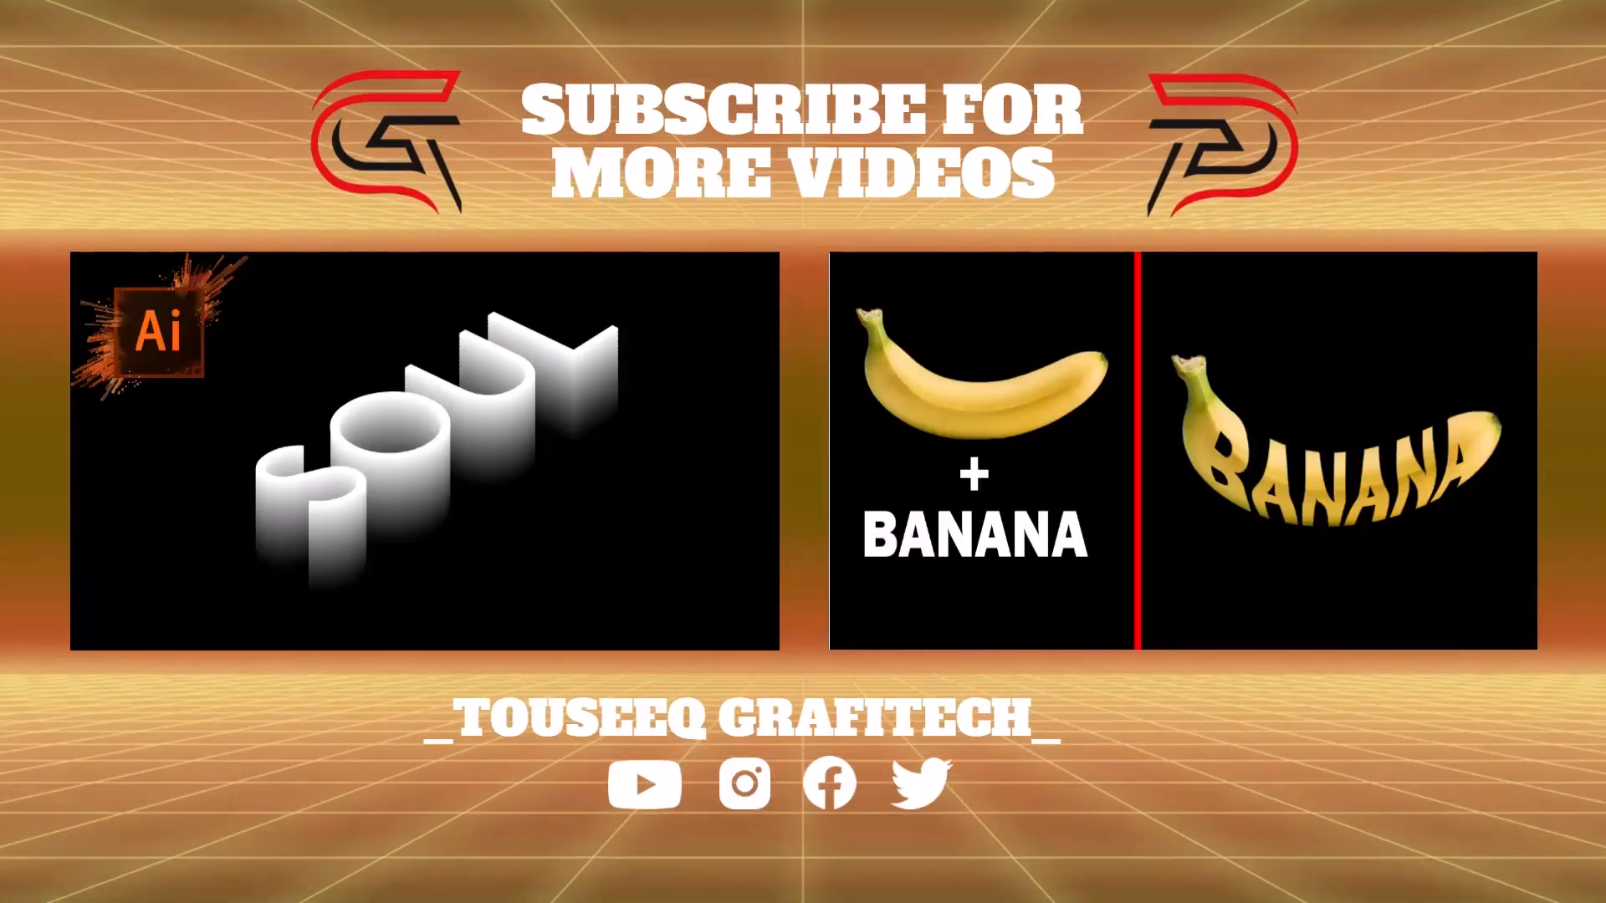